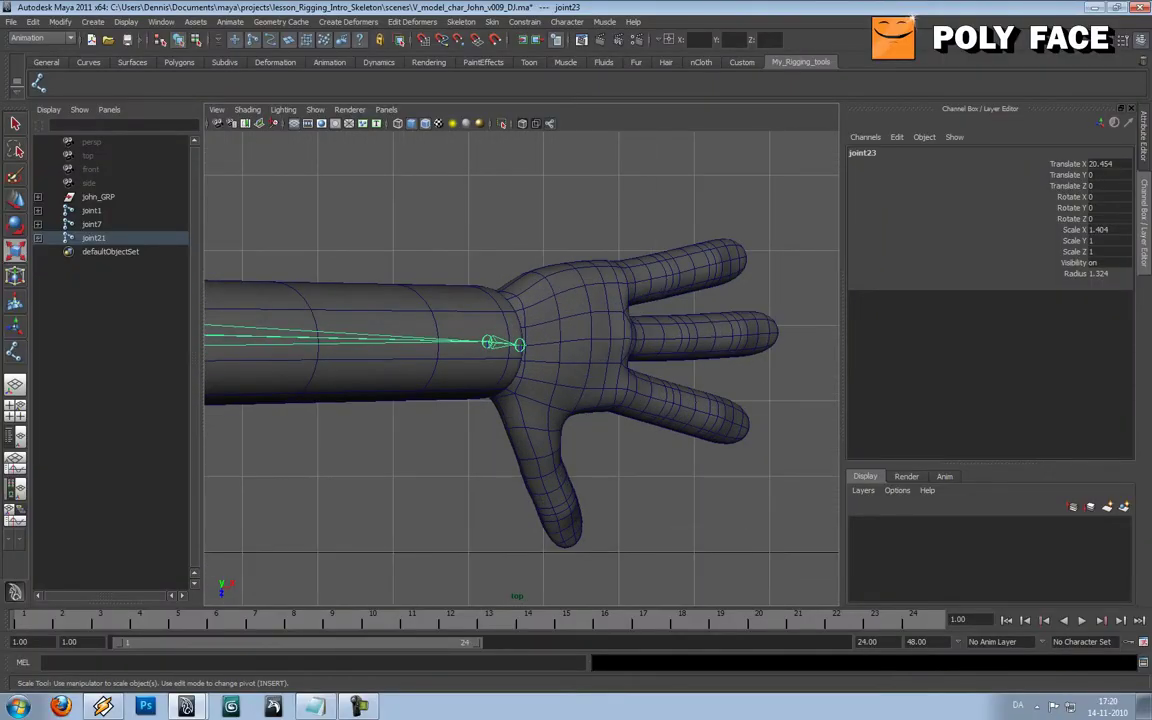
# - Start a new joint chain from the forearm's end joint at the wrist and place a second joint in the palm
pyautogui.click(39, 84)
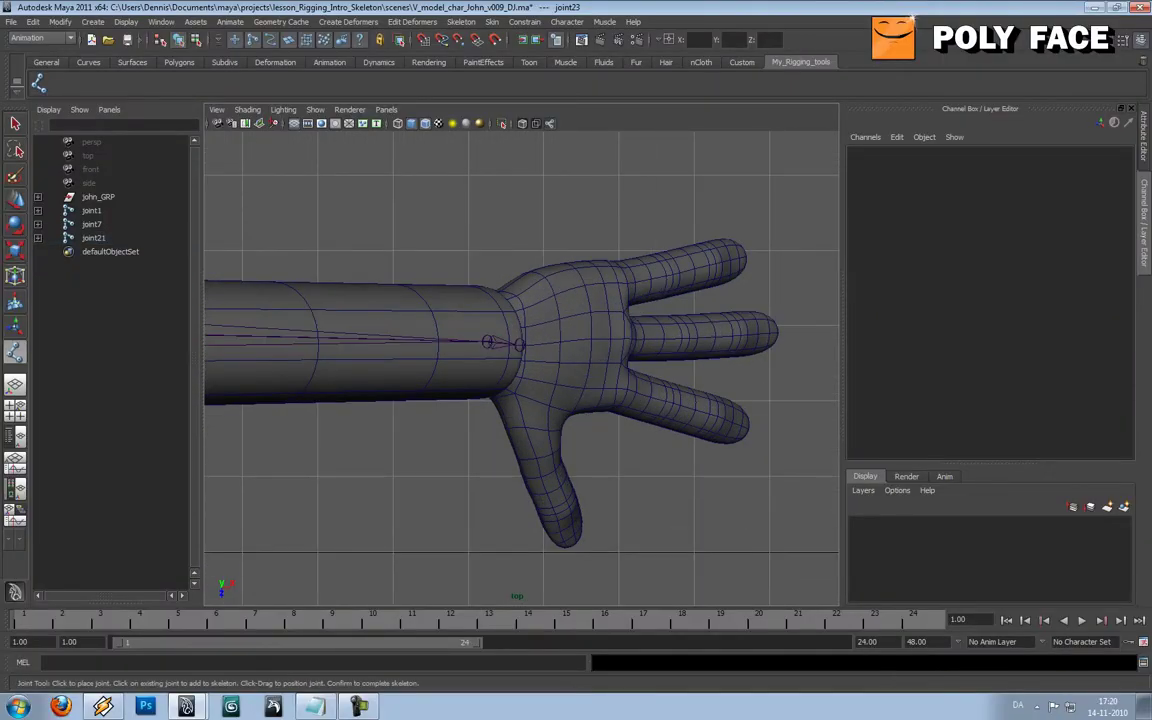
pyautogui.click(519, 345)
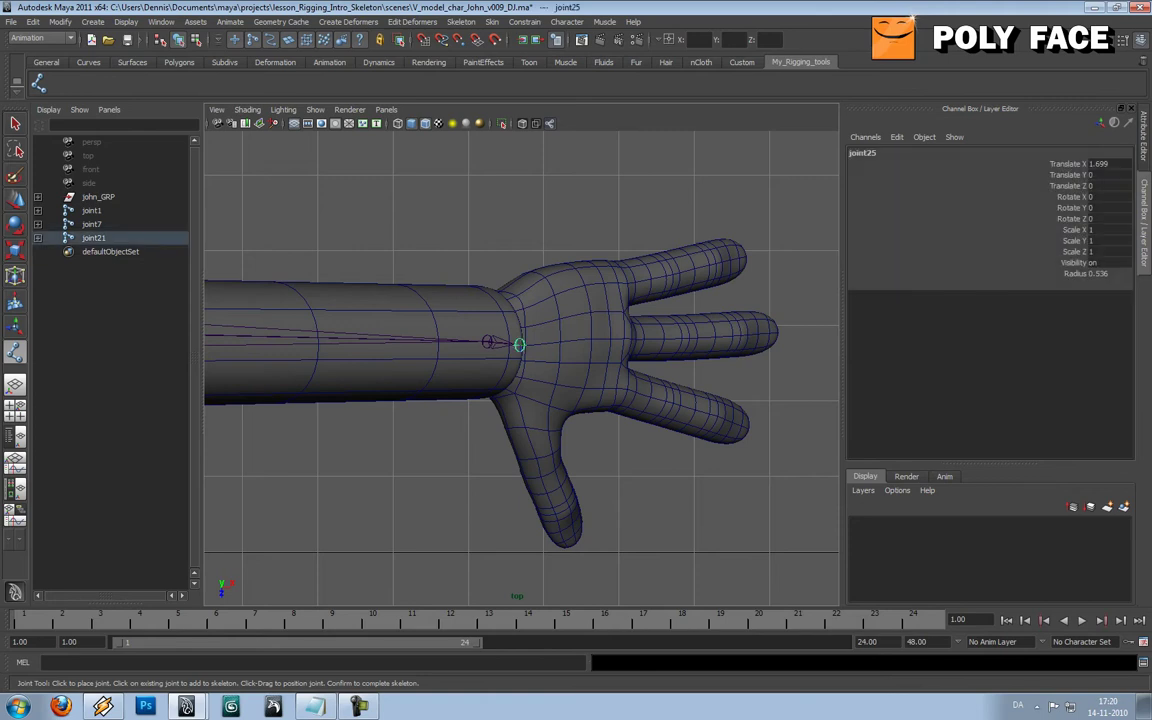
pyautogui.click(563, 345)
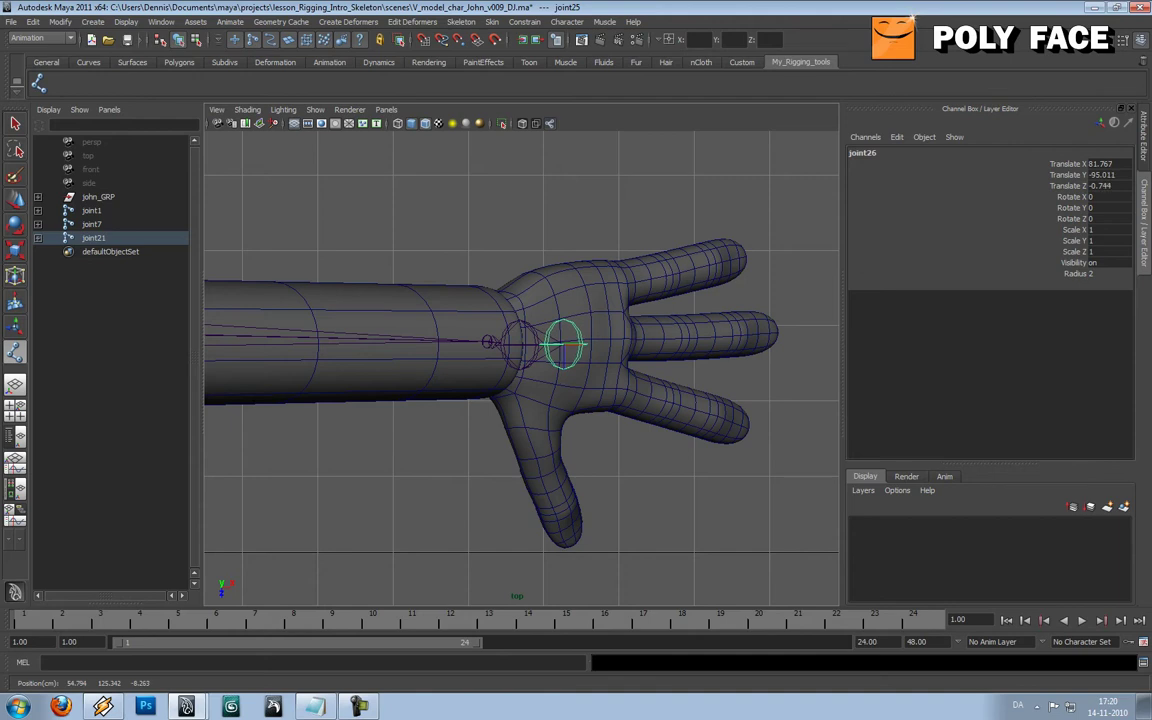
pyautogui.moveTo(564, 344); pyautogui.dragTo(563, 344)
pyautogui.press('Return')
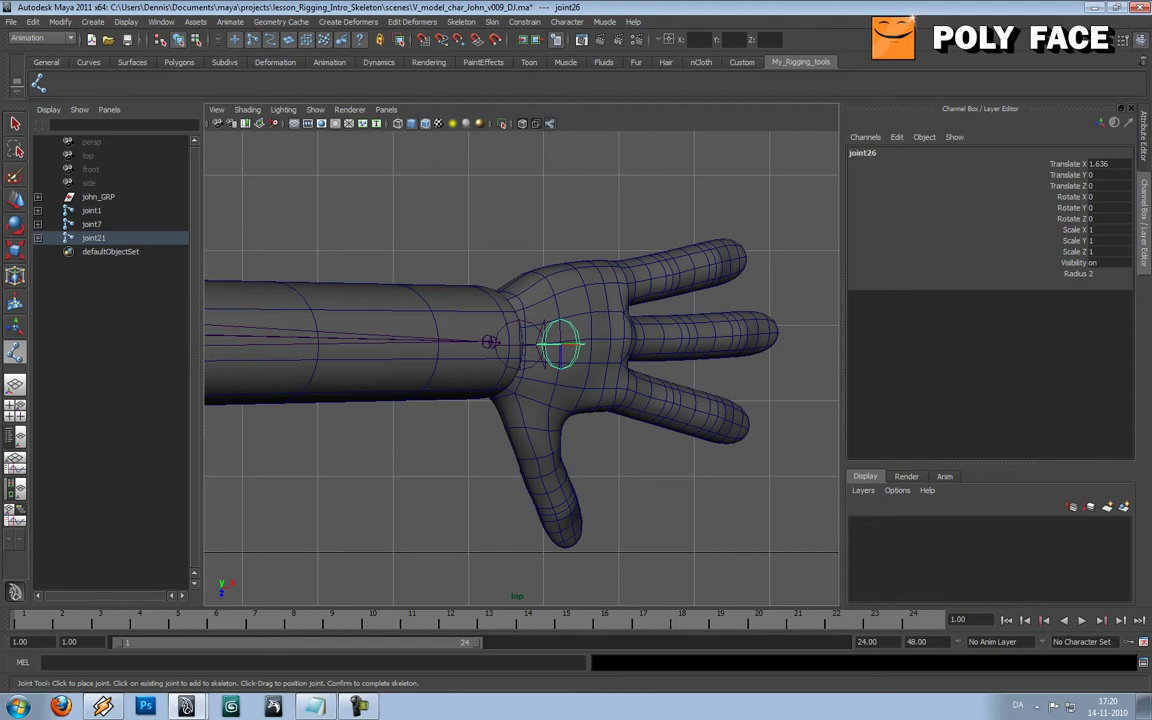
# - Continue the joint chain along the middle finger, placing joints at the knuckle, both finger bends and the fingertip
pyautogui.click(634, 340)
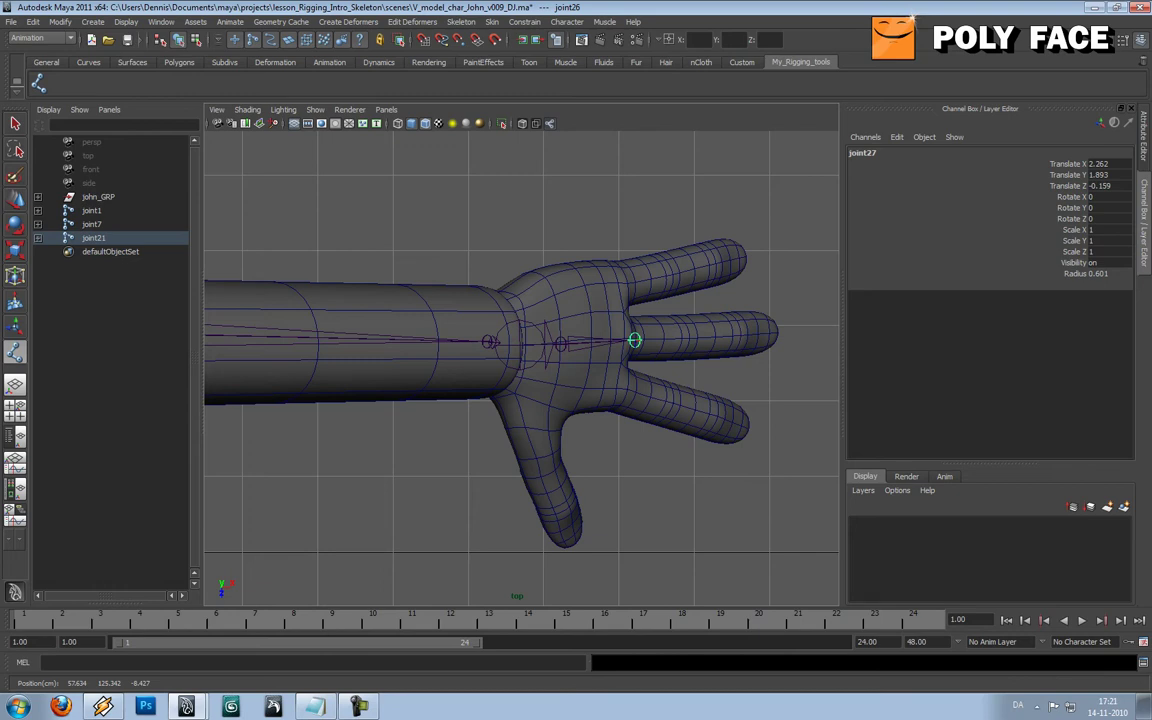
pyautogui.press('Return')
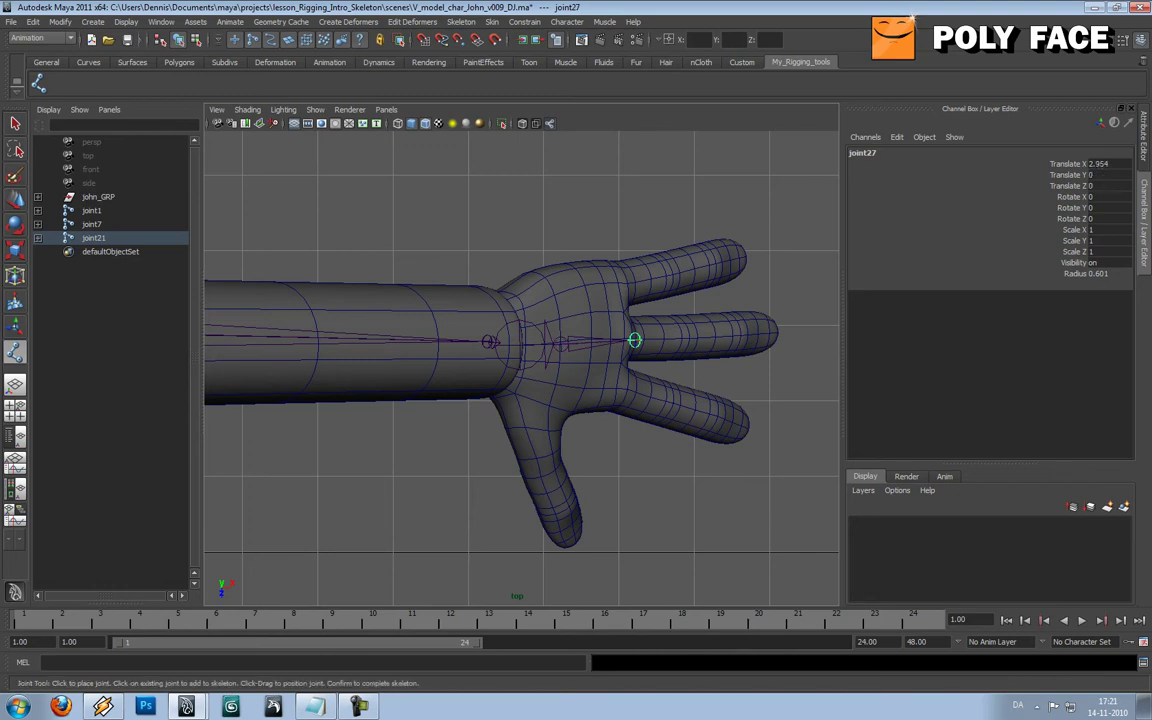
pyautogui.click(688, 340)
pyautogui.press('Return')
pyautogui.click(739, 336)
pyautogui.press('Return')
pyautogui.click(786, 334)
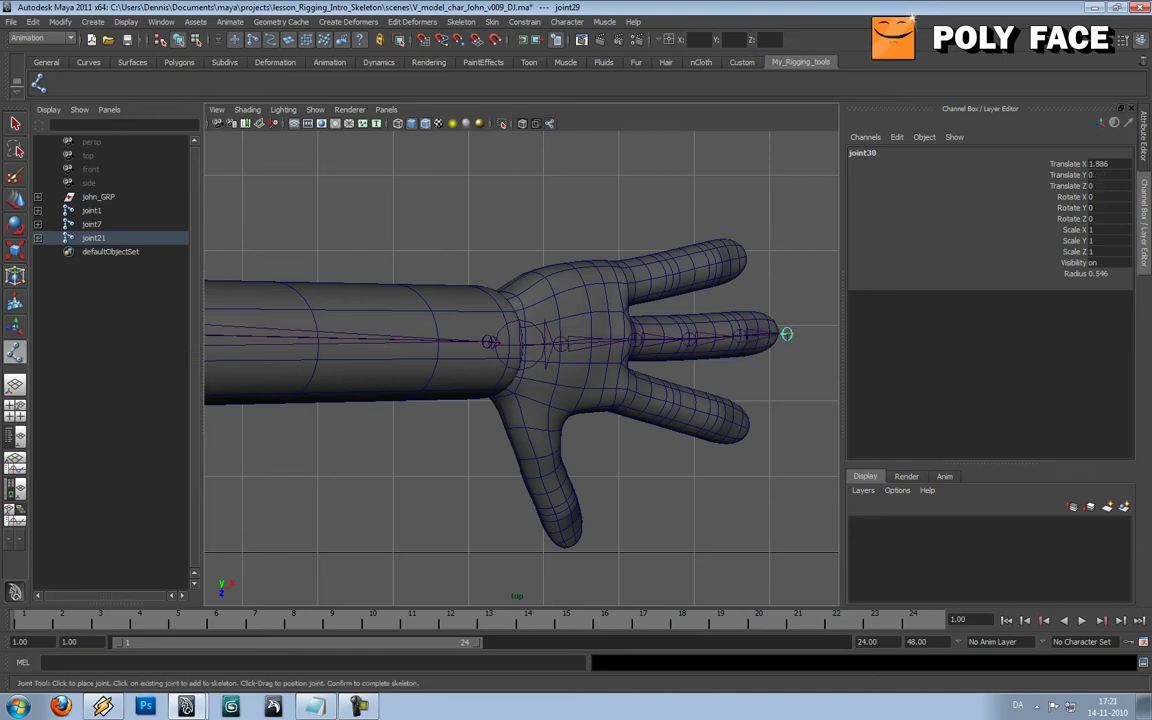
pyautogui.press('Return')
# - Switch to the perspective view and rotate the new hand chain's root joint to -45 in Z, following the hand's slope
pyautogui.press('r')
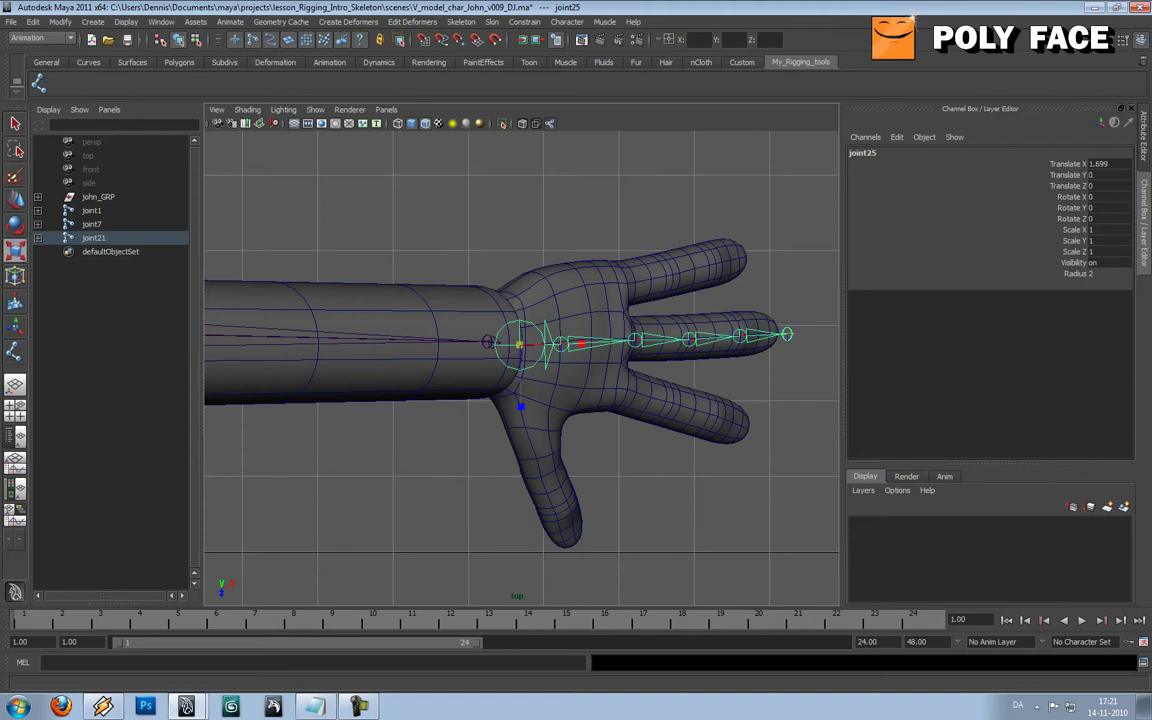
pyautogui.click(386, 109)
pyautogui.moveTo(410, 123)
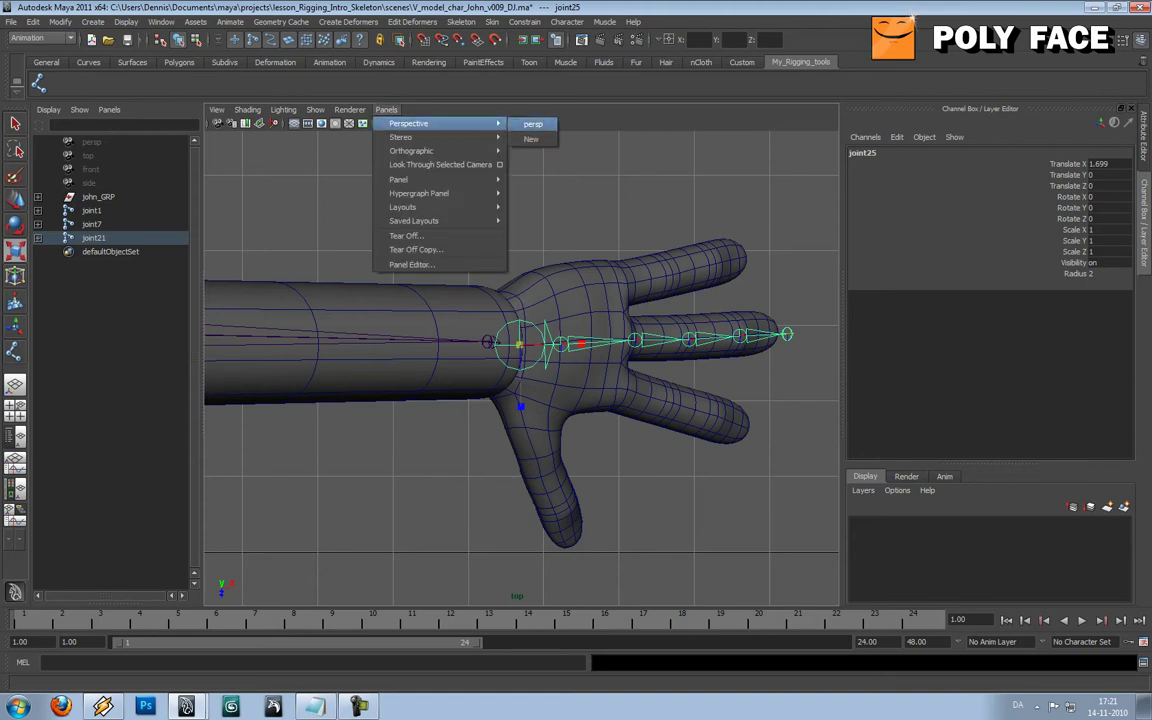
pyautogui.click(533, 124)
pyautogui.keyDown('alt'); pyautogui.moveTo(520, 300); pyautogui.dragTo(570, 254); pyautogui.keyUp('alt')
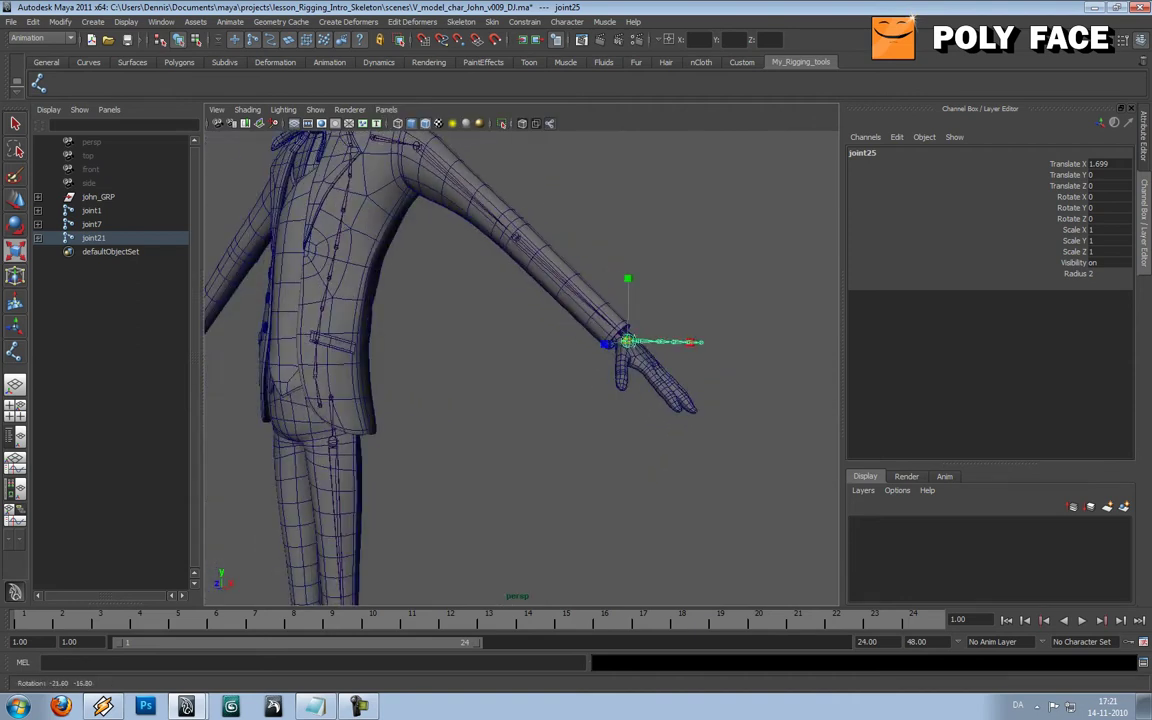
pyautogui.keyDown('alt'); pyautogui.moveTo(628, 341); pyautogui.dragTo(488, 343, button='middle'); pyautogui.keyUp('alt')
pyautogui.keyDown('alt'); pyautogui.moveTo(488, 343); pyautogui.dragTo(600, 343, button='right'); pyautogui.keyUp('alt')
pyautogui.keyDown('alt'); pyautogui.moveTo(530, 340); pyautogui.dragTo(620, 362); pyautogui.keyUp('alt')
pyautogui.keyDown('alt'); pyautogui.moveTo(560, 362); pyautogui.dragTo(620, 362, button='right'); pyautogui.keyUp('alt')
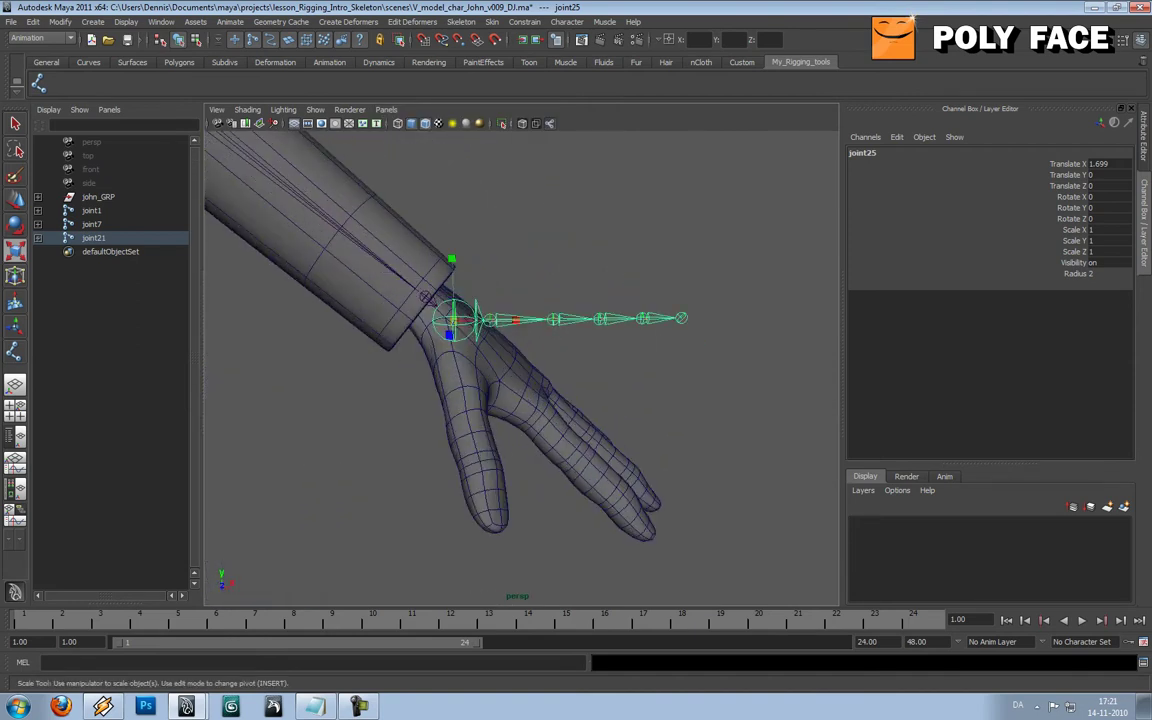
pyautogui.press('e')
pyautogui.moveTo(411, 274); pyautogui.dragTo(456, 259)
# - Lengthen the middle chain's palm bone by scaling its palm joint to about 1.28 in X
pyautogui.keyDown('alt'); pyautogui.moveTo(560, 320); pyautogui.dragTo(520, 322); pyautogui.keyUp('alt')
pyautogui.click(600, 300)
pyautogui.keyDown('alt'); pyautogui.moveTo(520, 340); pyautogui.dragTo(542, 303, button='middle'); pyautogui.keyUp('alt')
pyautogui.keyDown('alt'); pyautogui.moveTo(542, 303); pyautogui.dragTo(600, 310, button='right'); pyautogui.keyUp('alt')
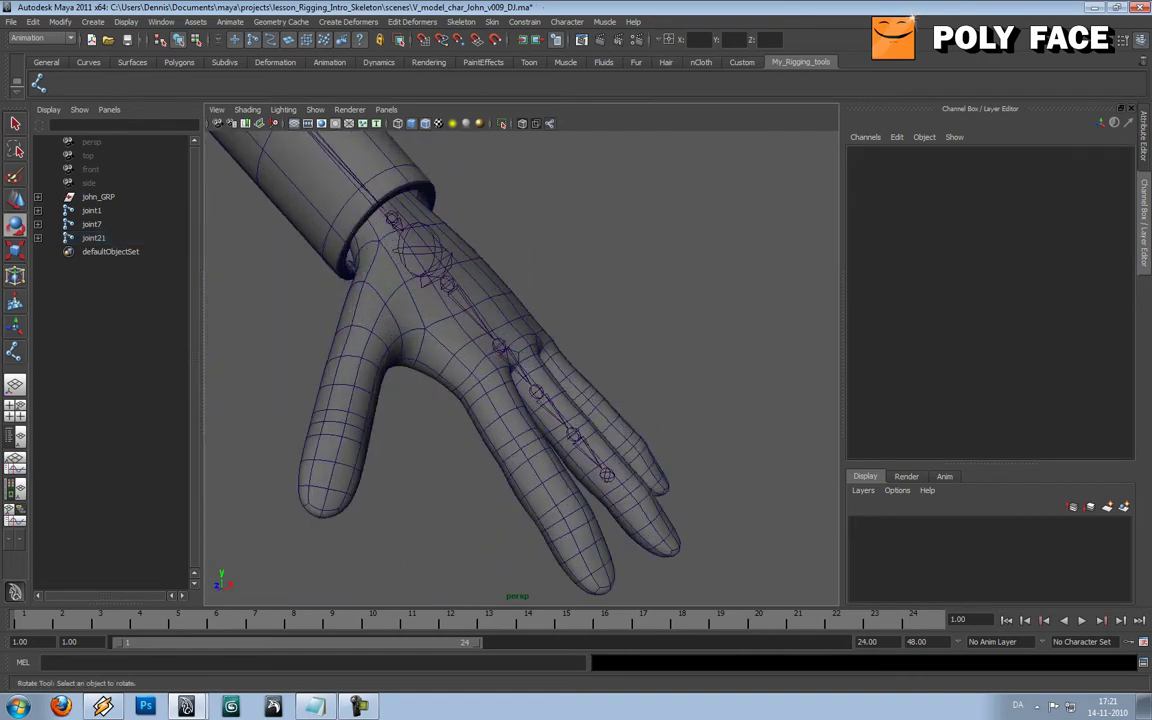
pyautogui.keyDown('alt'); pyautogui.moveTo(600, 310); pyautogui.dragTo(459, 362); pyautogui.keyUp('alt')
pyautogui.click(437, 298)
pyautogui.press('r')
pyautogui.click(640, 345)
# - Scale the middle finger's knuckle joint to about 1.54 and the following joint to about 1.5 in X
pyautogui.click(465, 381)
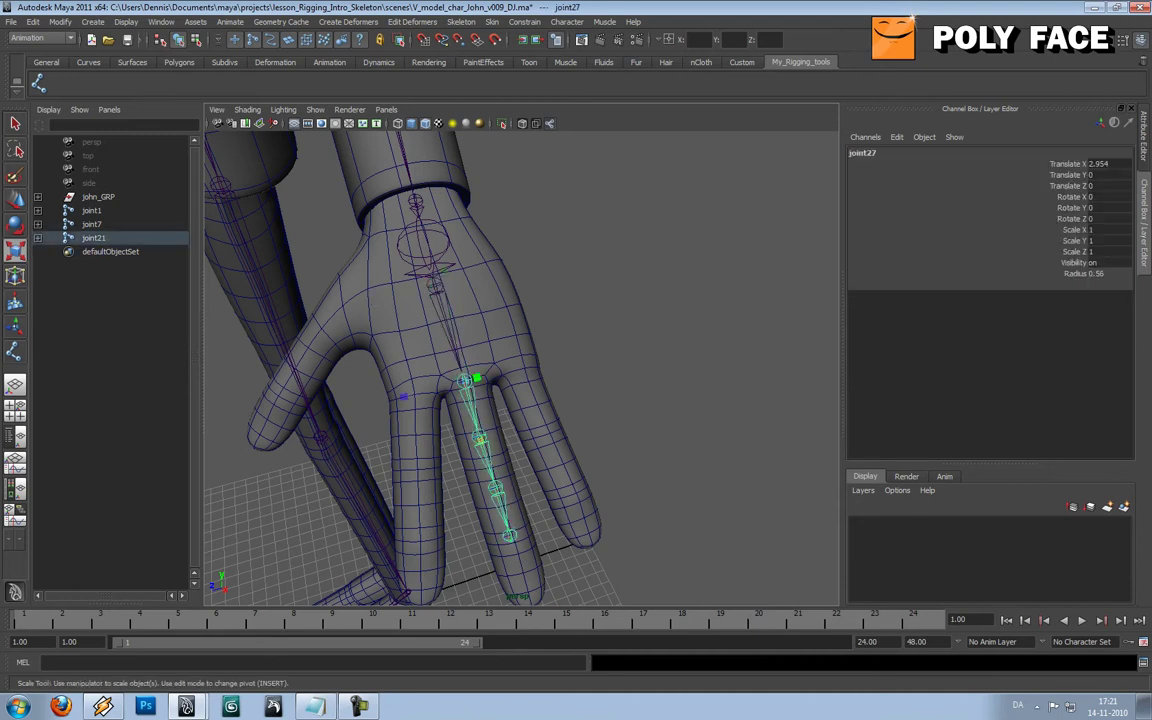
pyautogui.moveTo(480, 440); pyautogui.dragTo(490, 471)
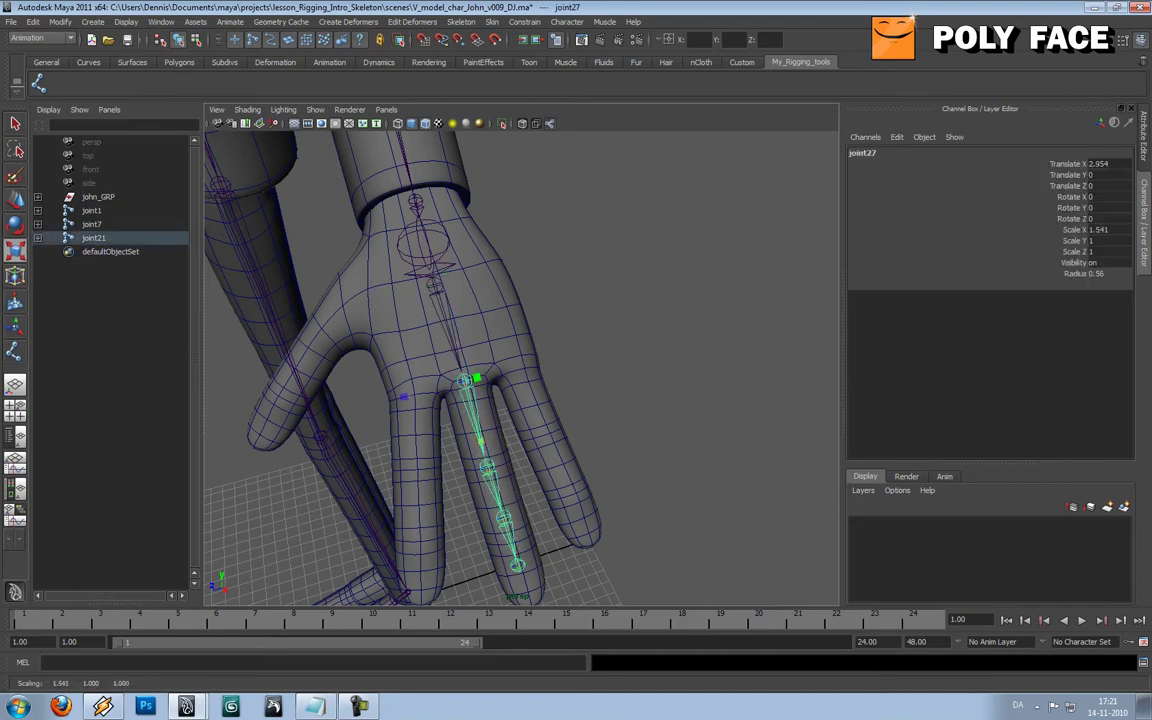
pyautogui.click(640, 378)
pyautogui.click(487, 467)
pyautogui.moveTo(505, 524); pyautogui.dragTo(516, 554)
pyautogui.click(640, 450)
# - Lengthen the middle finger's last bone by scaling its joint in X so the chain reaches the fingertip
pyautogui.click(512, 544)
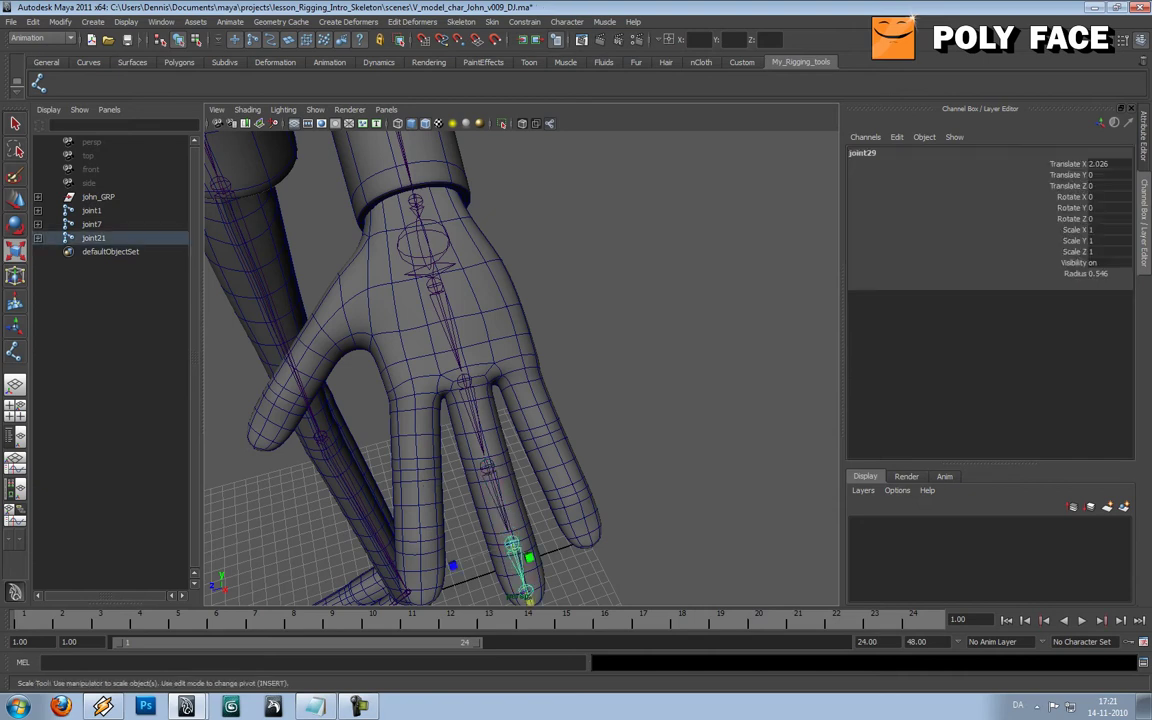
pyautogui.keyDown('alt'); pyautogui.moveTo(512, 544); pyautogui.dragTo(547, 438, button='middle'); pyautogui.keyUp('alt')
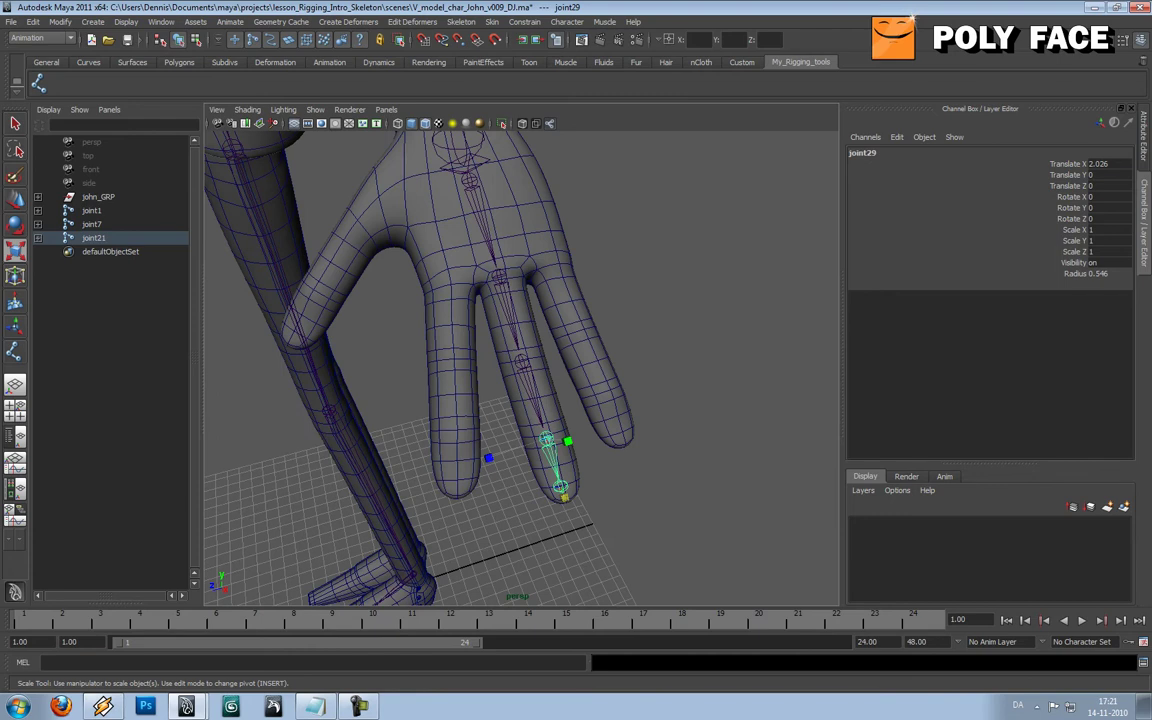
pyautogui.moveTo(565, 498); pyautogui.dragTo(574, 529)
pyautogui.click(660, 500)
# - Set the radius of the hand chain's root joint at the wrist to 0.7
pyautogui.moveTo(600, 440)
pyautogui.keyDown('alt'); pyautogui.mouseDown()
pyautogui.moveTo(700, 430)
pyautogui.moveTo(605, 425)
pyautogui.mouseUp(); pyautogui.keyUp('alt')
pyautogui.keyDown('alt'); pyautogui.moveTo(605, 425); pyautogui.dragTo(515, 398, button='right'); pyautogui.keyUp('alt')
pyautogui.click(487, 241)
pyautogui.keyDown('alt'); pyautogui.moveTo(500, 330); pyautogui.dragTo(630, 325); pyautogui.keyUp('alt')
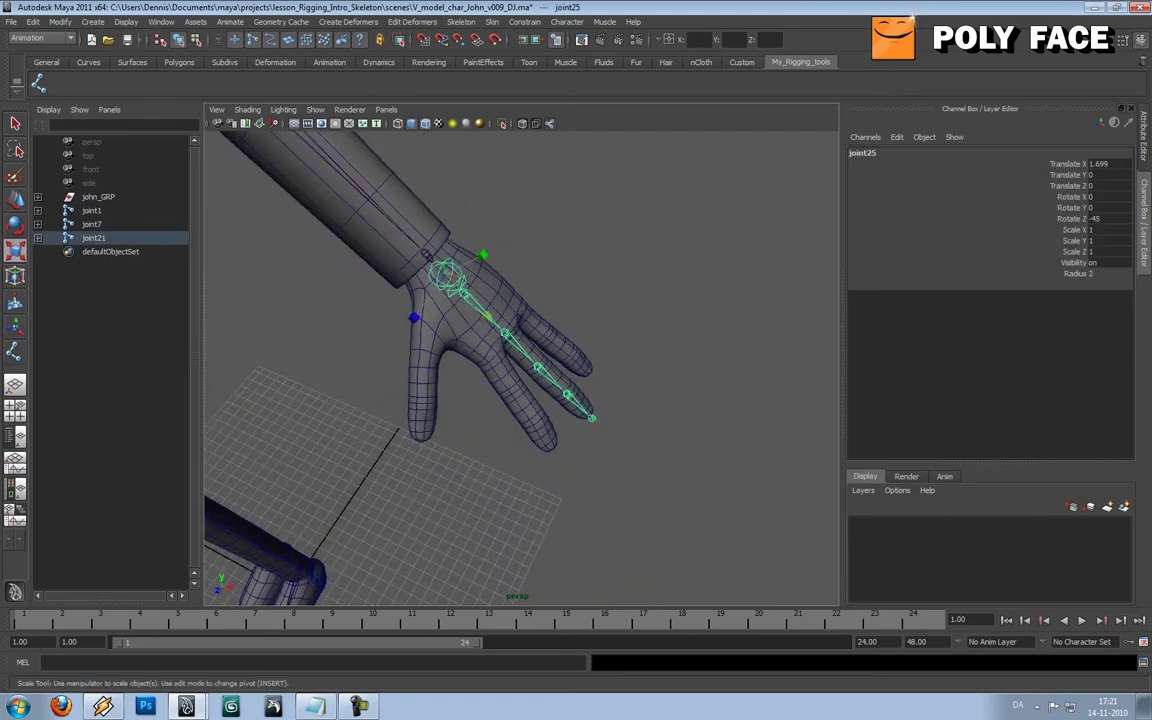
pyautogui.click(1075, 273)
pyautogui.moveTo(700, 330); pyautogui.dragTo(640, 330, button='middle')
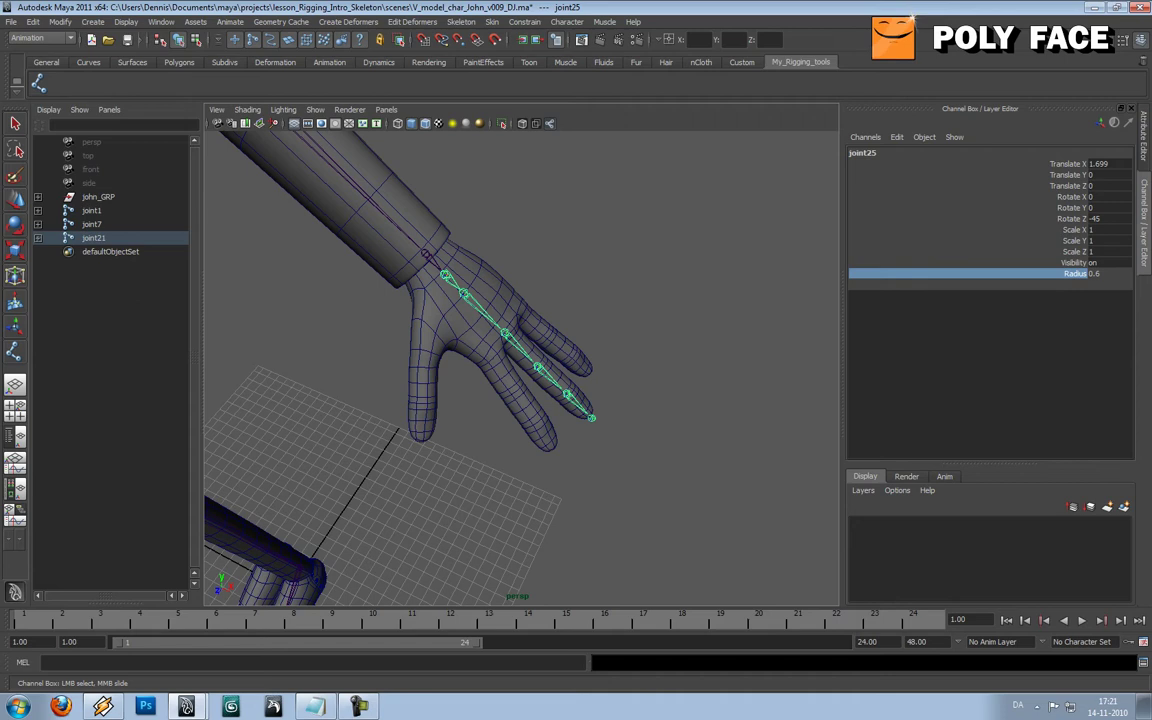
pyautogui.moveTo(640, 330)
pyautogui.mouseDown(button='middle')
pyautogui.moveTo(628, 330)
pyautogui.moveTo(770, 330)
pyautogui.moveTo(643, 330)
pyautogui.mouseUp(button='middle')
pyautogui.click(643, 330)
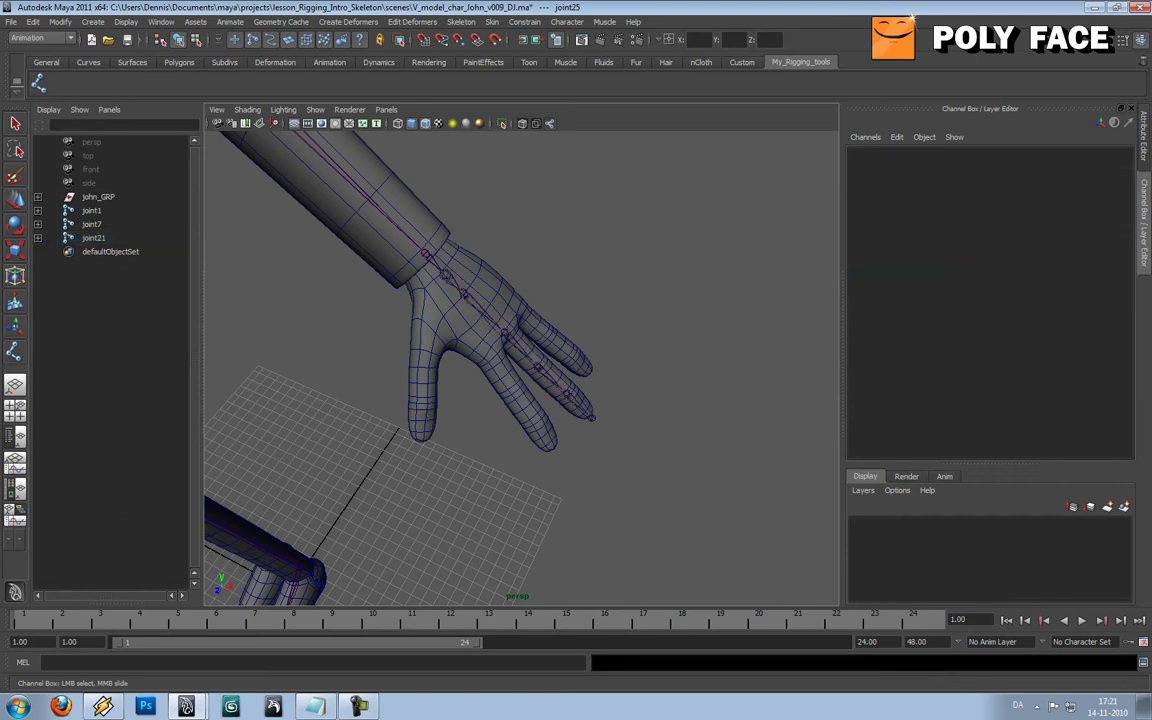
# - Duplicate the middle finger's joint chain from its palm joint down to the fingertip
pyautogui.keyDown('alt'); pyautogui.moveTo(643, 330); pyautogui.dragTo(545, 325); pyautogui.keyUp('alt')
pyautogui.keyDown('alt'); pyautogui.moveTo(545, 325); pyautogui.dragTo(590, 330, button='right'); pyautogui.keyUp('alt')
pyautogui.keyDown('alt'); pyautogui.moveTo(590, 330); pyautogui.dragTo(480, 275); pyautogui.keyUp('alt')
pyautogui.click(547, 312)
pyautogui.keyDown('alt'); pyautogui.moveTo(540, 310); pyautogui.dragTo(460, 310, button='right'); pyautogui.keyUp('alt')
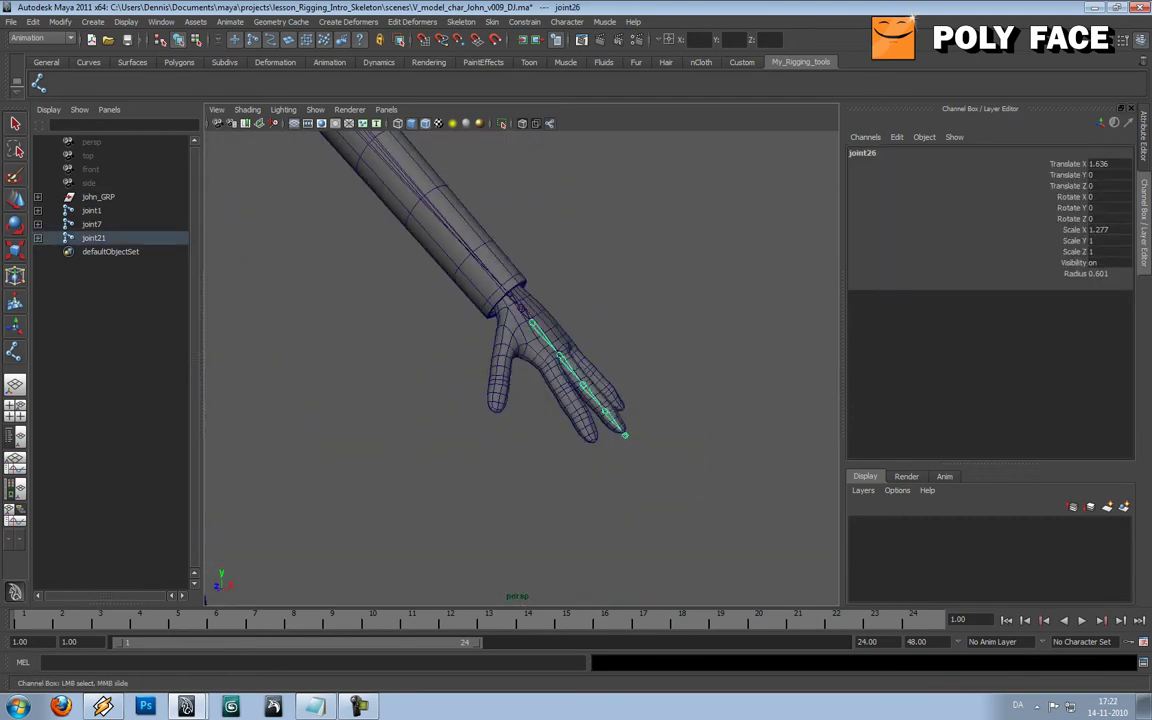
pyautogui.keyDown('alt'); pyautogui.moveTo(520, 310); pyautogui.dragTo(400, 360); pyautogui.keyUp('alt')
pyautogui.keyDown('alt'); pyautogui.moveTo(460, 330); pyautogui.dragTo(550, 335, button='right'); pyautogui.keyUp('alt')
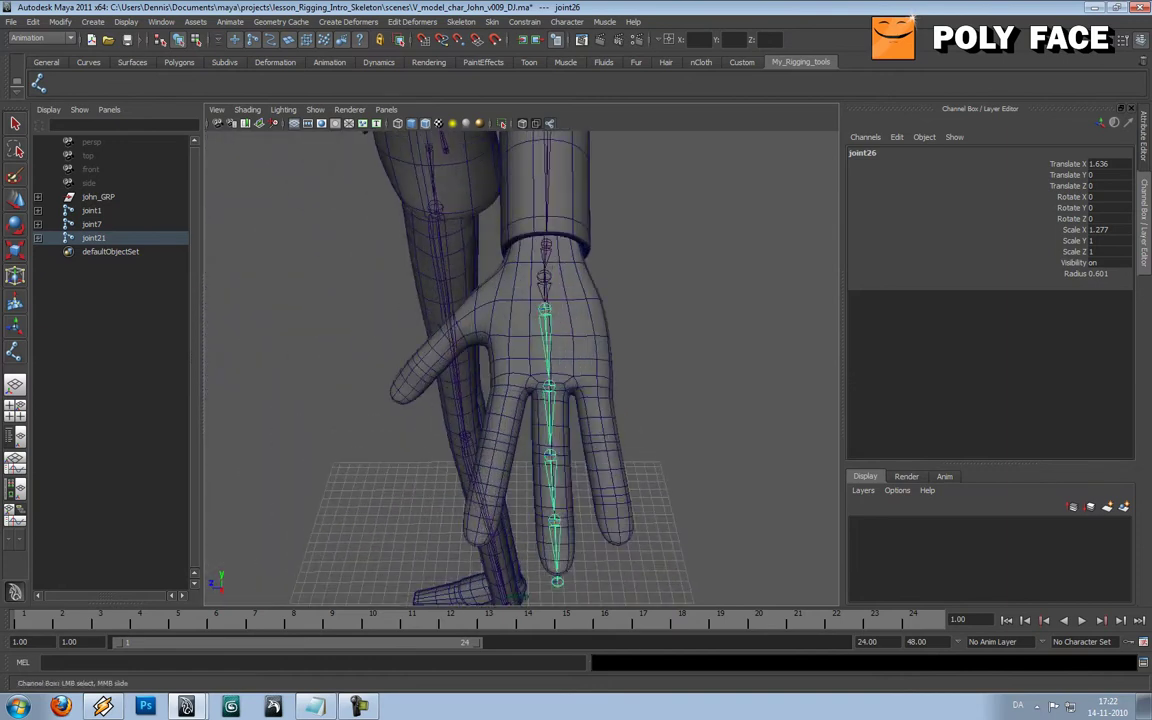
pyautogui.keyDown('alt'); pyautogui.moveTo(500, 320); pyautogui.dragTo(525, 340); pyautogui.keyUp('alt')
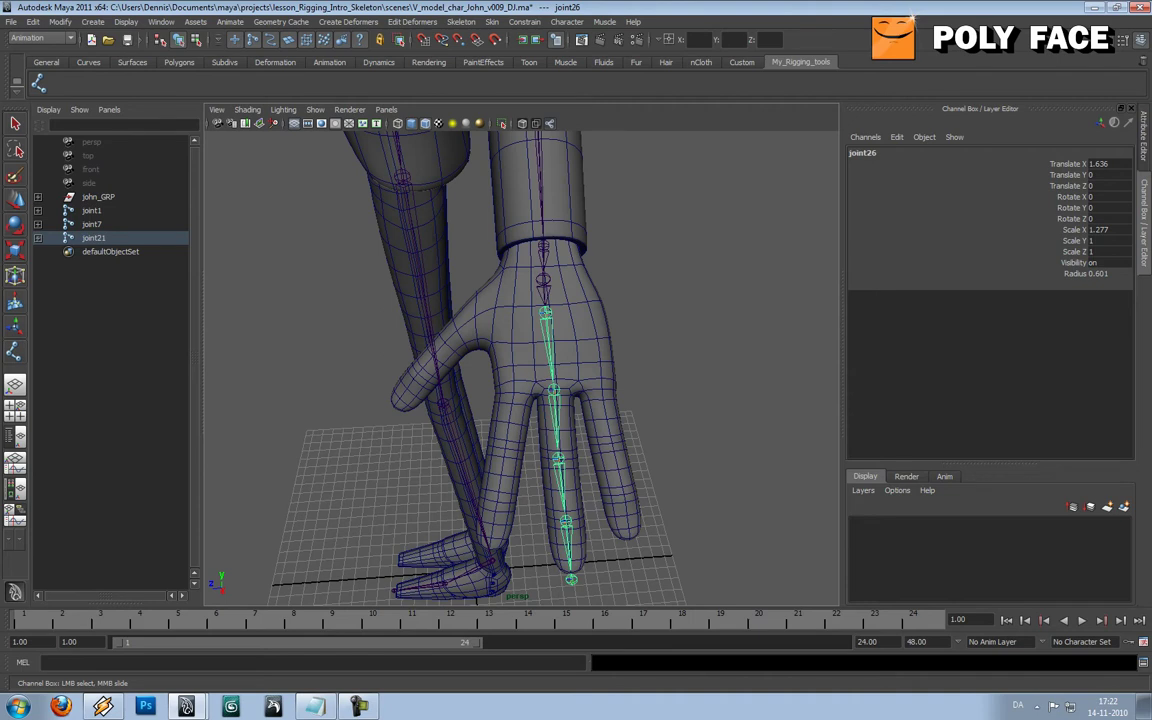
pyautogui.hotkey('ctrl', 'd')
# - Move the duplicated chain sideways towards the outer finger opposite the thumb, to about -1.25 in Translate Z
pyautogui.press('w')
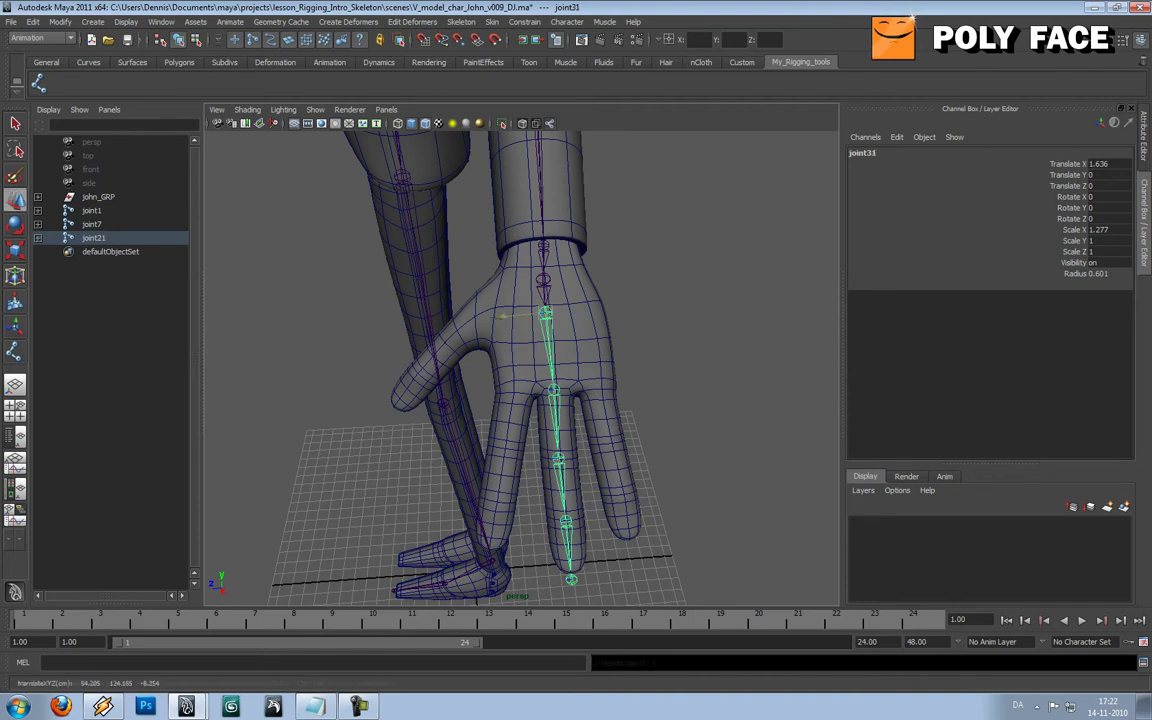
pyautogui.moveTo(498, 317); pyautogui.dragTo(519, 316)
pyautogui.click(522, 318)
pyautogui.hotkey('ctrl', 'z')
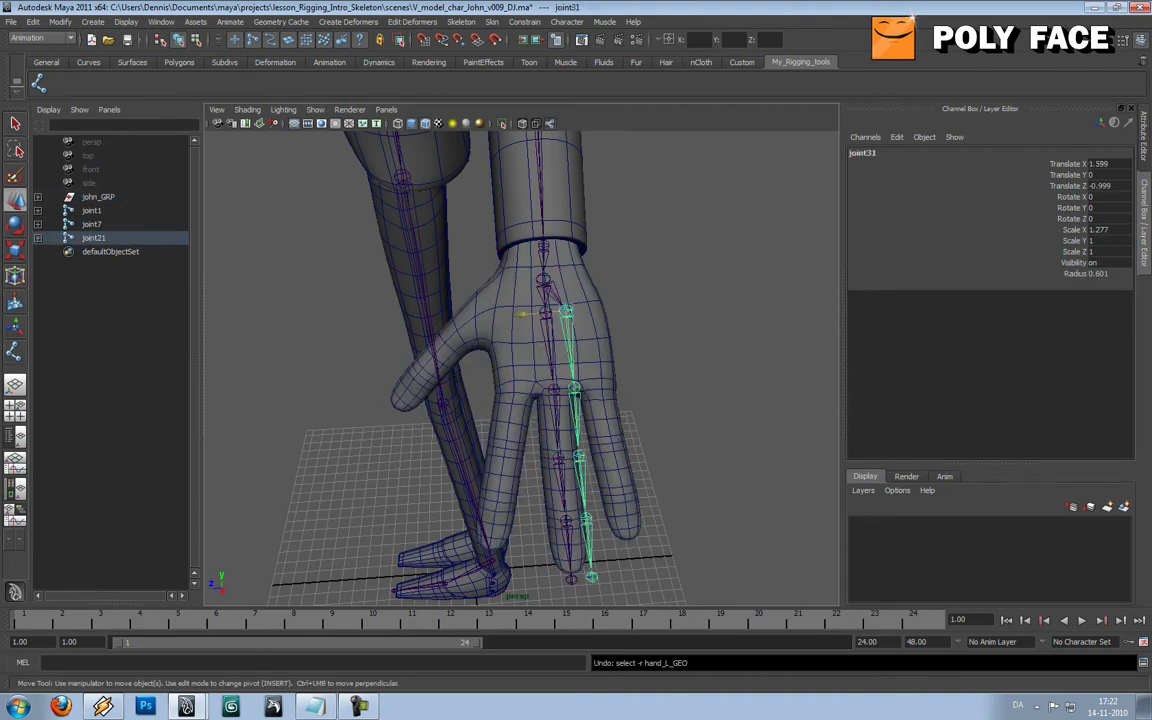
pyautogui.moveTo(523, 314); pyautogui.dragTo(541, 312)
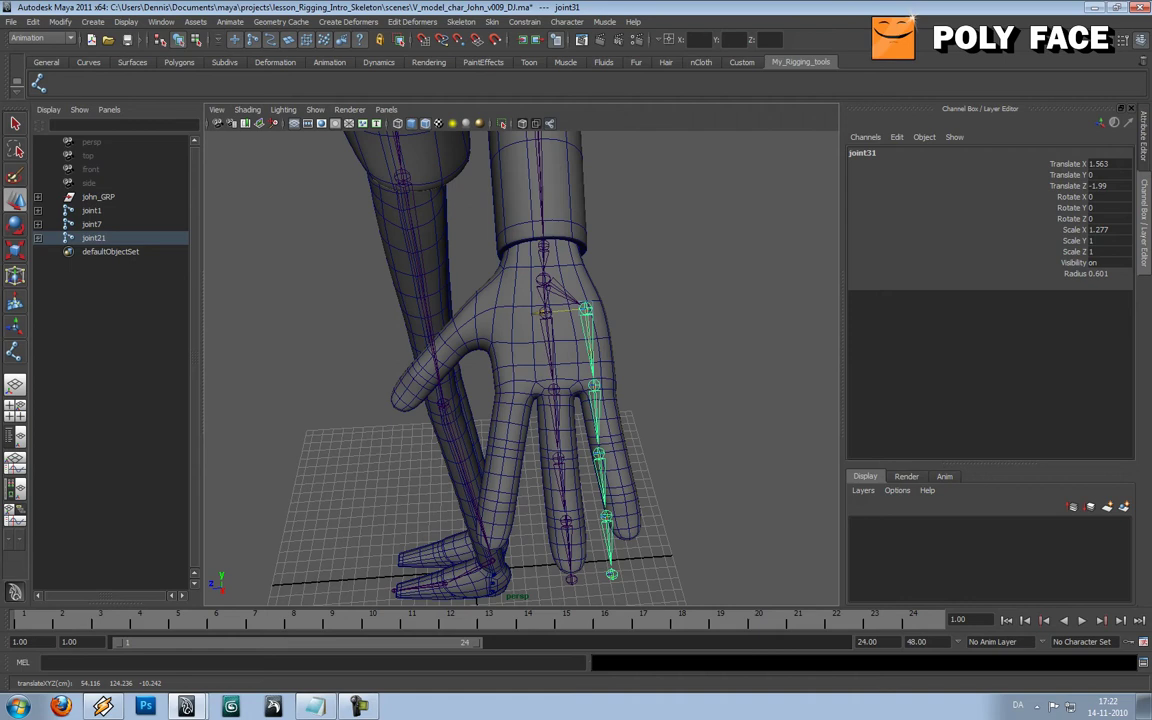
pyautogui.moveTo(541, 312); pyautogui.dragTo(530, 312)
# - Rotate the duplicated chain to about 10.5 in Y so it follows the outer finger's direction
pyautogui.press('e')
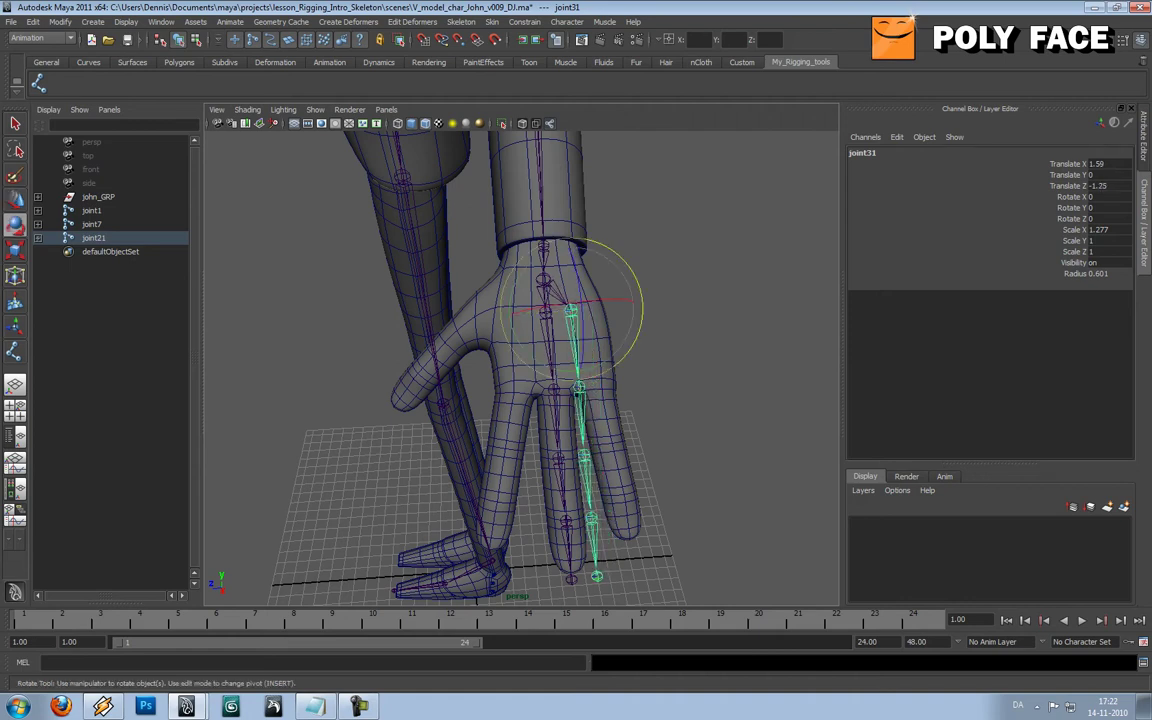
pyautogui.moveTo(573, 373); pyautogui.dragTo(540, 375)
pyautogui.click(690, 345)
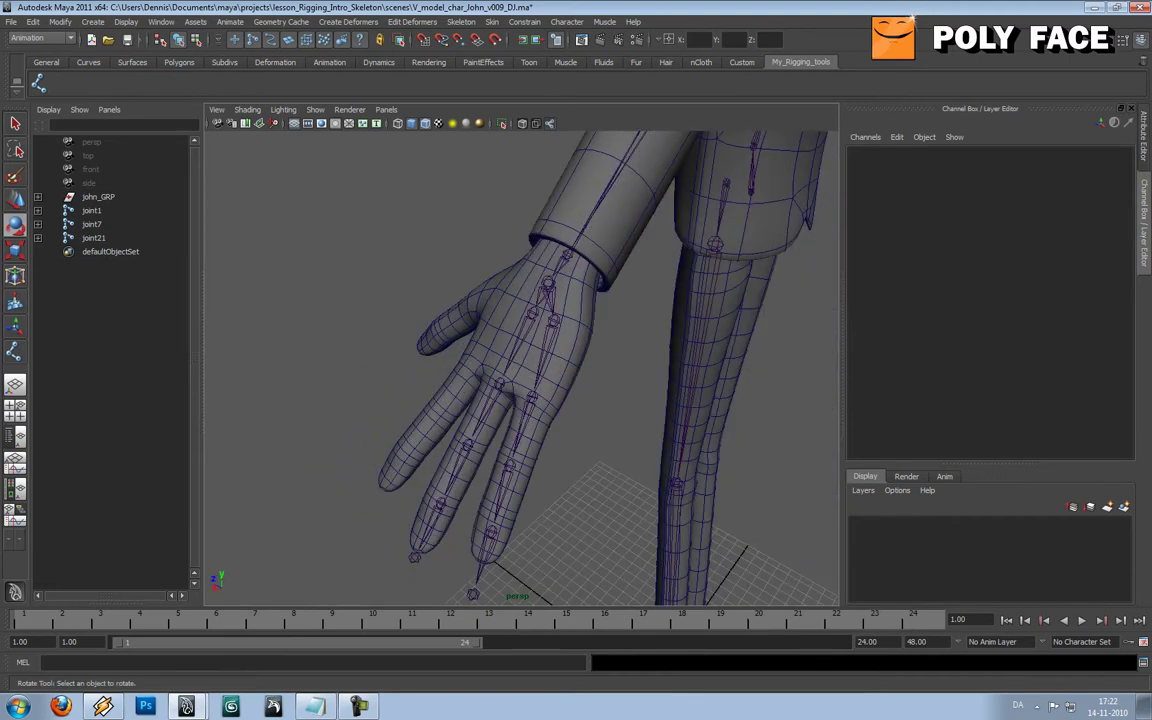
# - Shift the outer finger's chain slightly further outward, to about -1.38 in Translate Z, centring it in the finger
pyautogui.click(554, 322)
pyautogui.keyDown('alt'); pyautogui.moveTo(554, 330); pyautogui.dragTo(640, 330); pyautogui.keyUp('alt')
pyautogui.press('w')
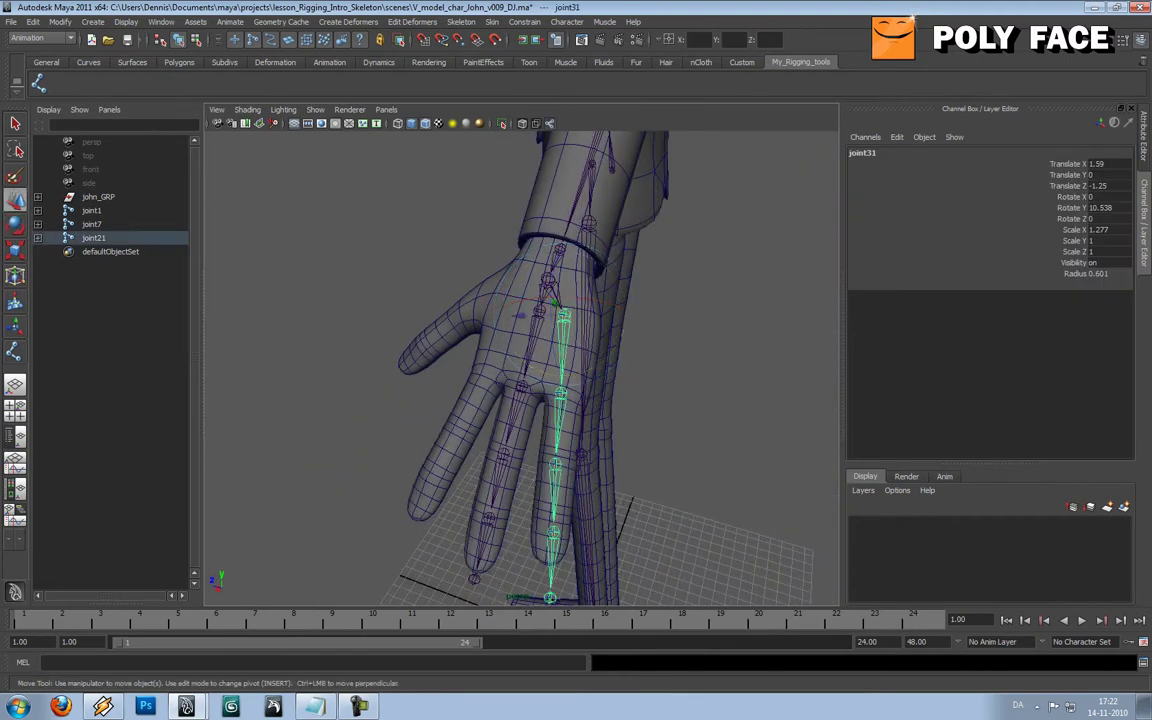
pyautogui.keyDown('alt'); pyautogui.moveTo(540, 335); pyautogui.dragTo(610, 328); pyautogui.keyUp('alt')
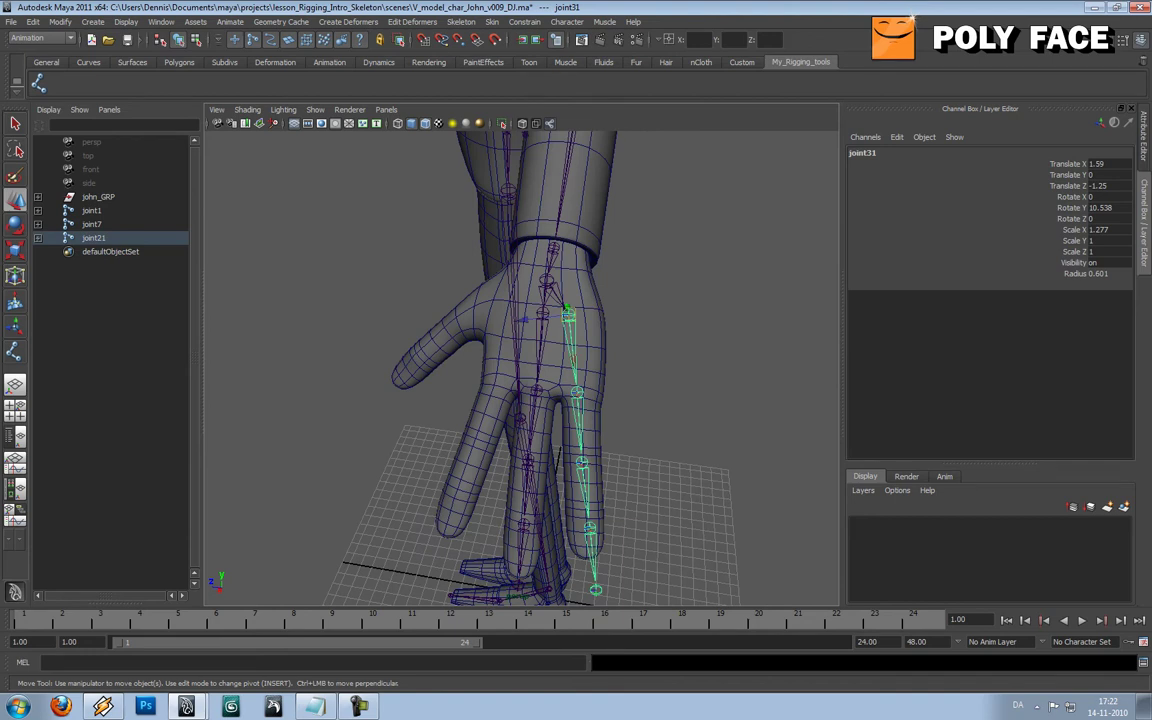
pyautogui.moveTo(520, 320); pyautogui.dragTo(527, 320)
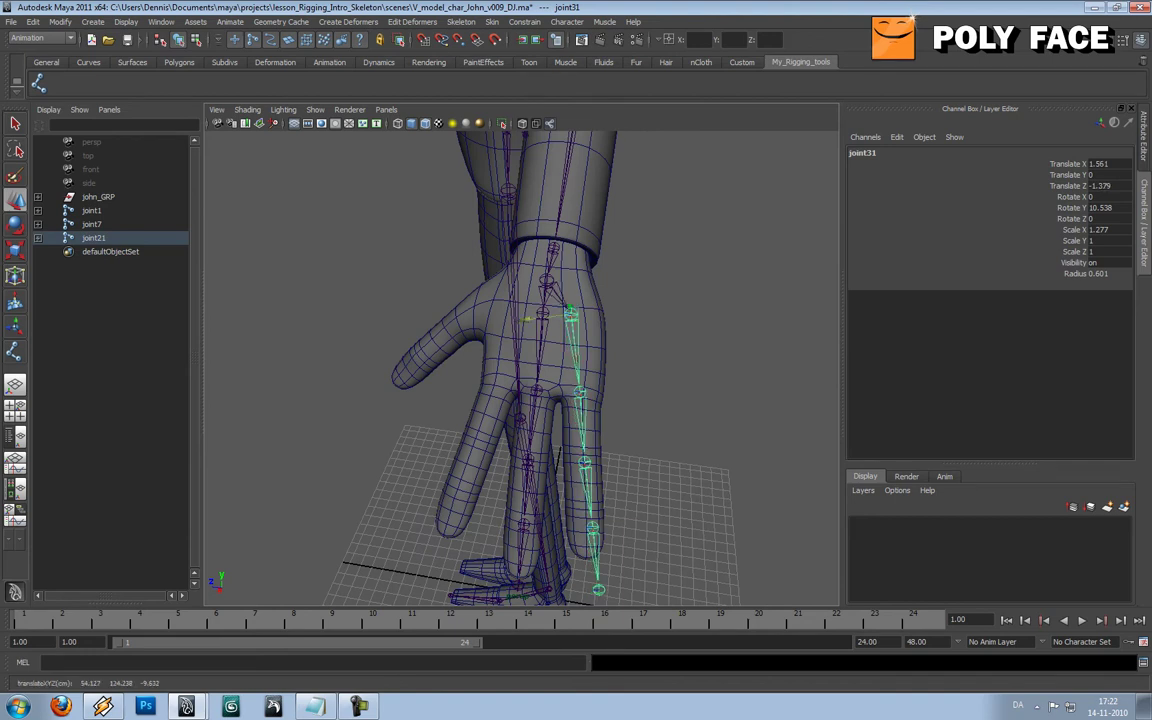
pyautogui.press('Up')
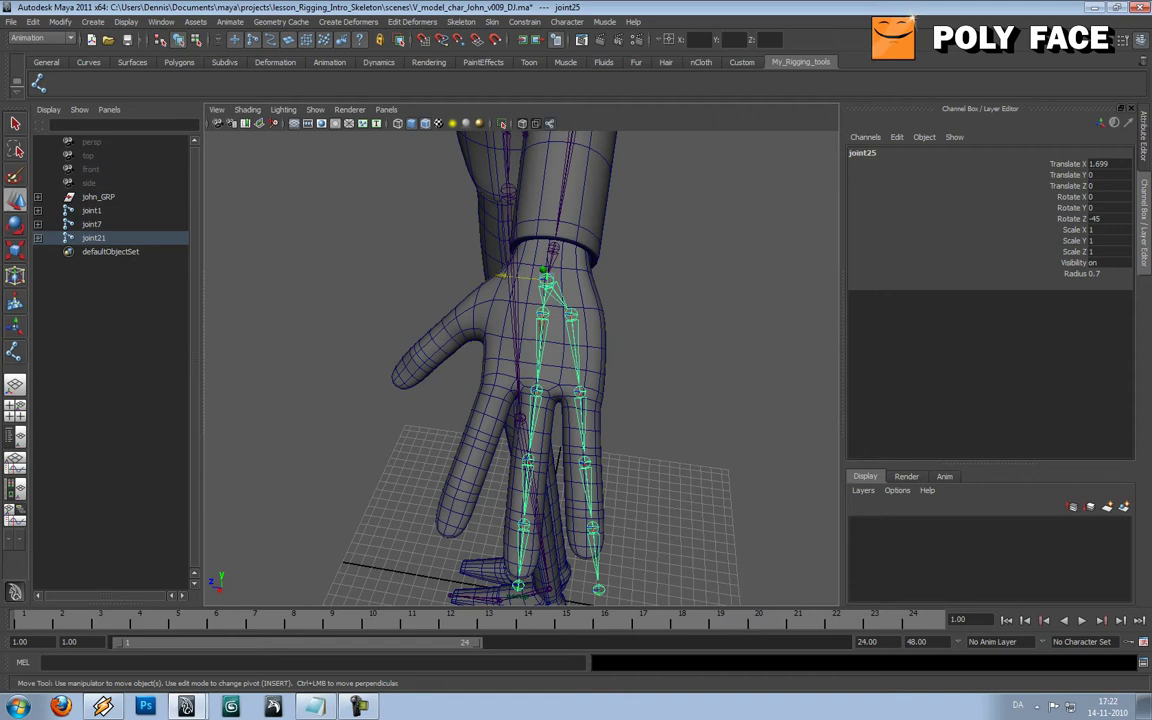
pyautogui.click(680, 340)
# - Shorten the outer finger's first bone by scaling its knuckle joint in X to match the finger's bend
pyautogui.keyDown('alt'); pyautogui.moveTo(640, 380); pyautogui.dragTo(680, 385); pyautogui.keyUp('alt')
pyautogui.click(530, 370)
pyautogui.press('e')
pyautogui.press('r')
pyautogui.keyDown('alt'); pyautogui.moveTo(580, 380); pyautogui.dragTo(680, 375); pyautogui.keyUp('alt')
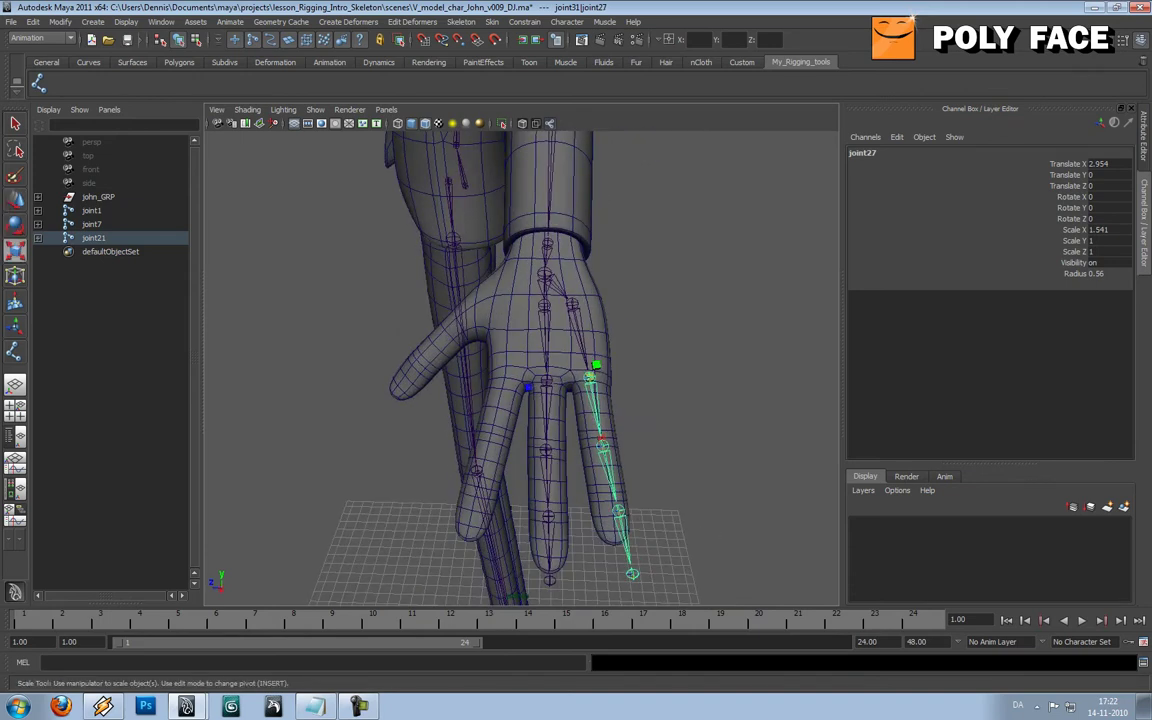
pyautogui.moveTo(601, 437); pyautogui.dragTo(599, 428)
pyautogui.click(680, 420)
# - Scale the outer finger's middle joint to about 1.25 in X
pyautogui.click(604, 445)
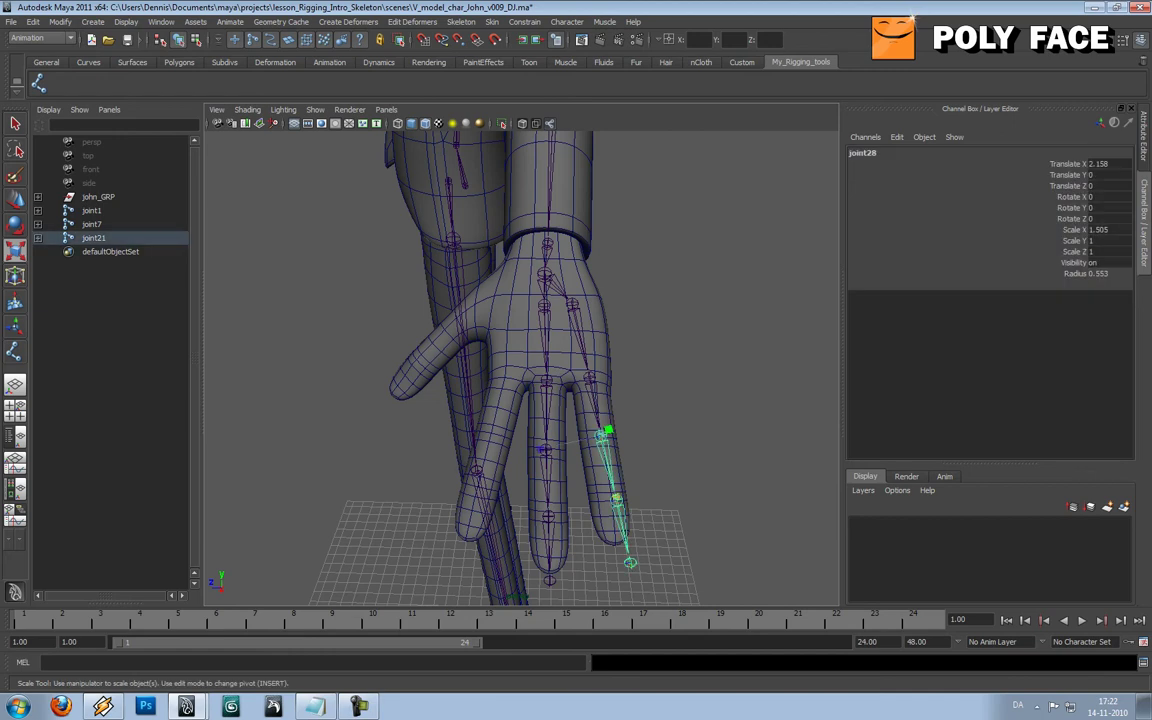
pyautogui.moveTo(617, 498); pyautogui.dragTo(614, 488)
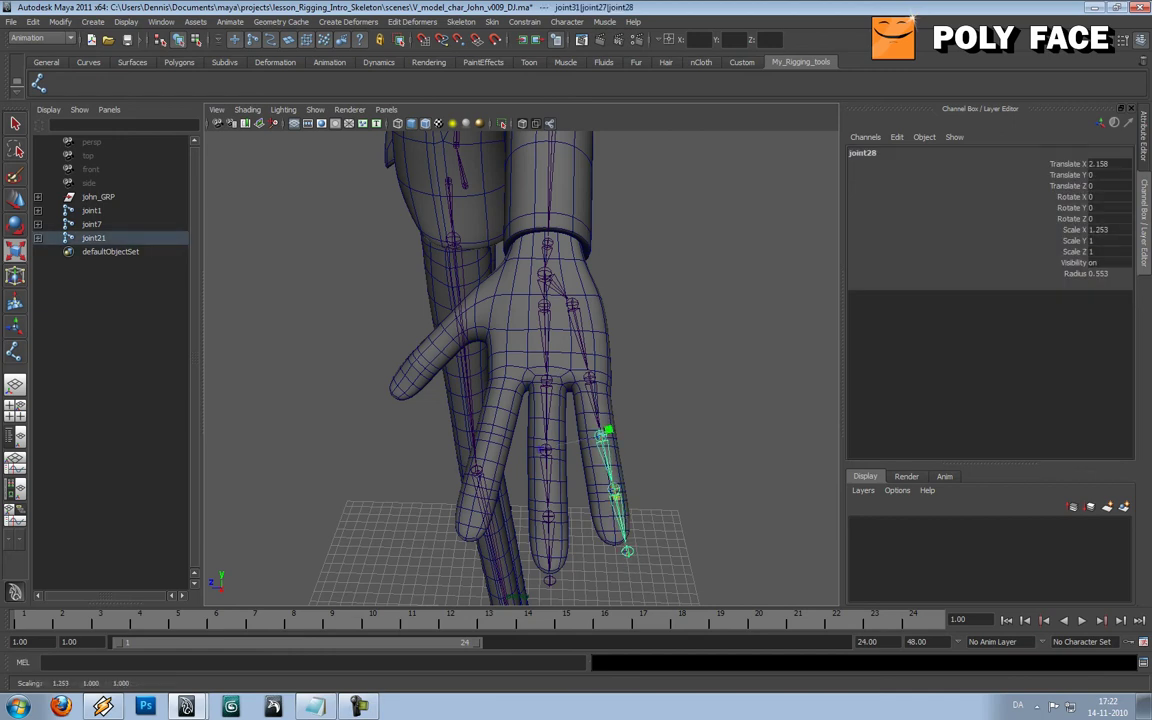
pyautogui.click(680, 470)
# - Scale the outer finger's last joint to about 1.43 in X and adjust the knuckle joint's rotation to follow the finger
pyautogui.click(616, 491)
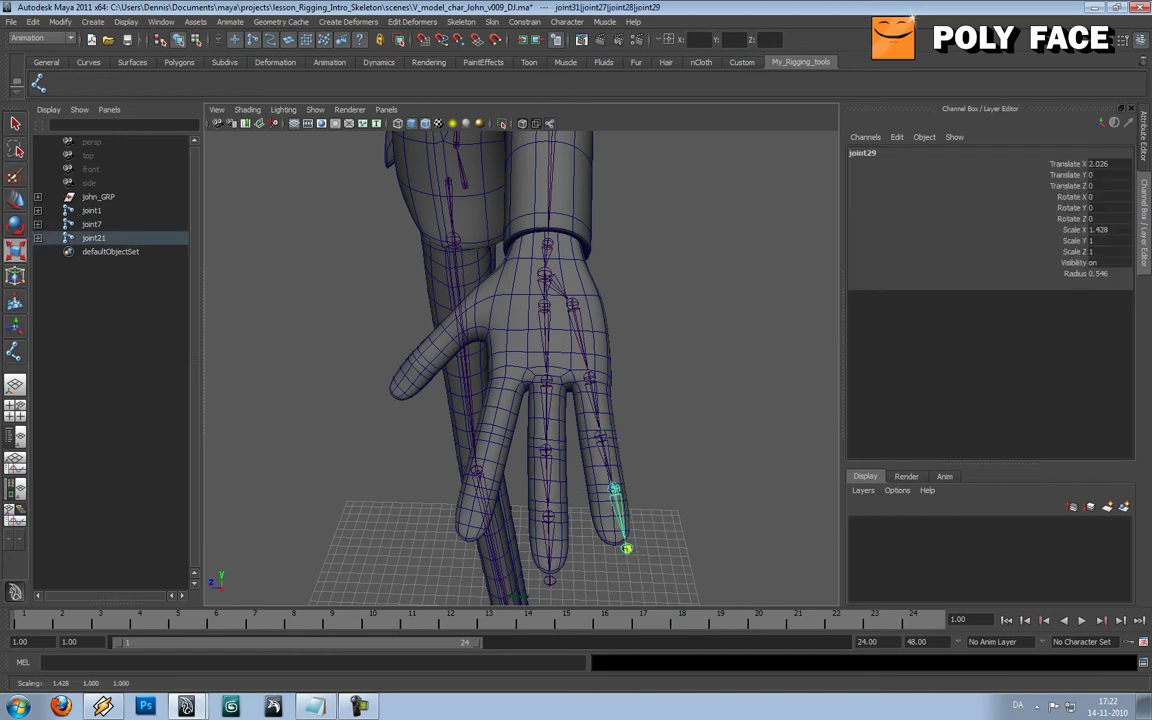
pyautogui.click(560, 491)
pyautogui.click(590, 378)
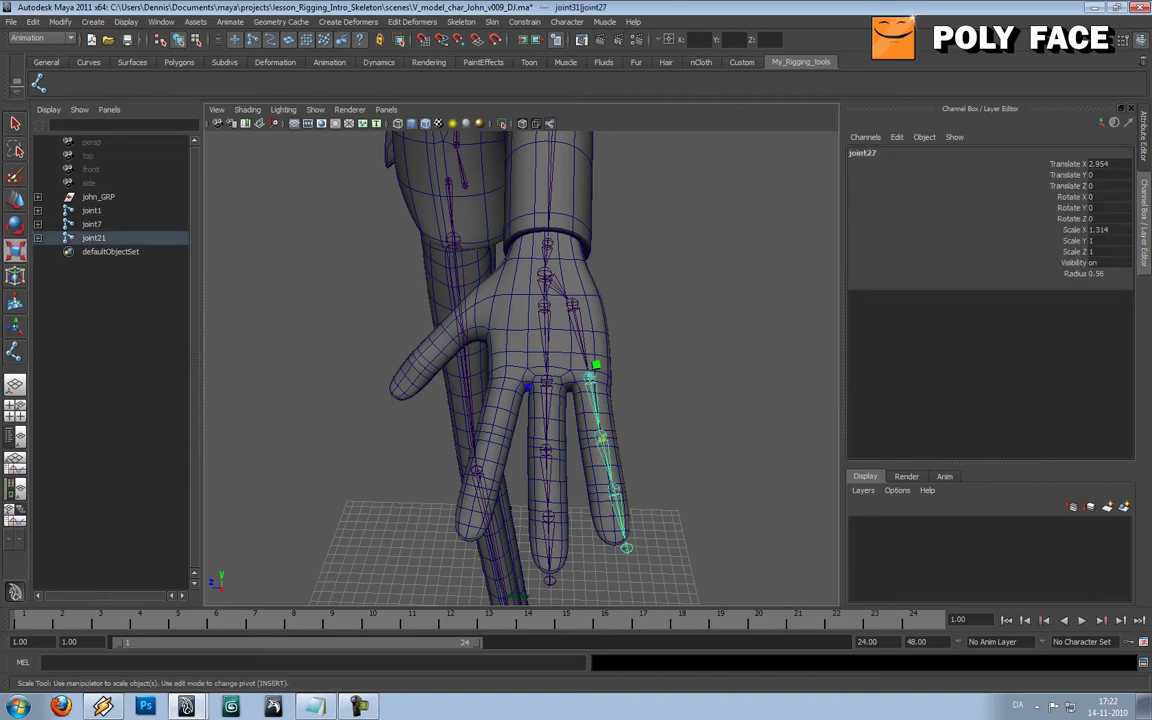
pyautogui.press('e')
pyautogui.moveTo(584, 439); pyautogui.dragTo(560, 425)
pyautogui.click(680, 440)
# - Duplicate the middle finger's joint chain and move the copy to the index finger, to about 1.57 in Translate Z
pyautogui.keyDown('alt'); pyautogui.moveTo(370, 368); pyautogui.dragTo(310, 372); pyautogui.keyUp('alt')
pyautogui.click(580, 326)
pyautogui.keyDown('alt'); pyautogui.moveTo(580, 345); pyautogui.dragTo(612, 335); pyautogui.keyUp('alt')
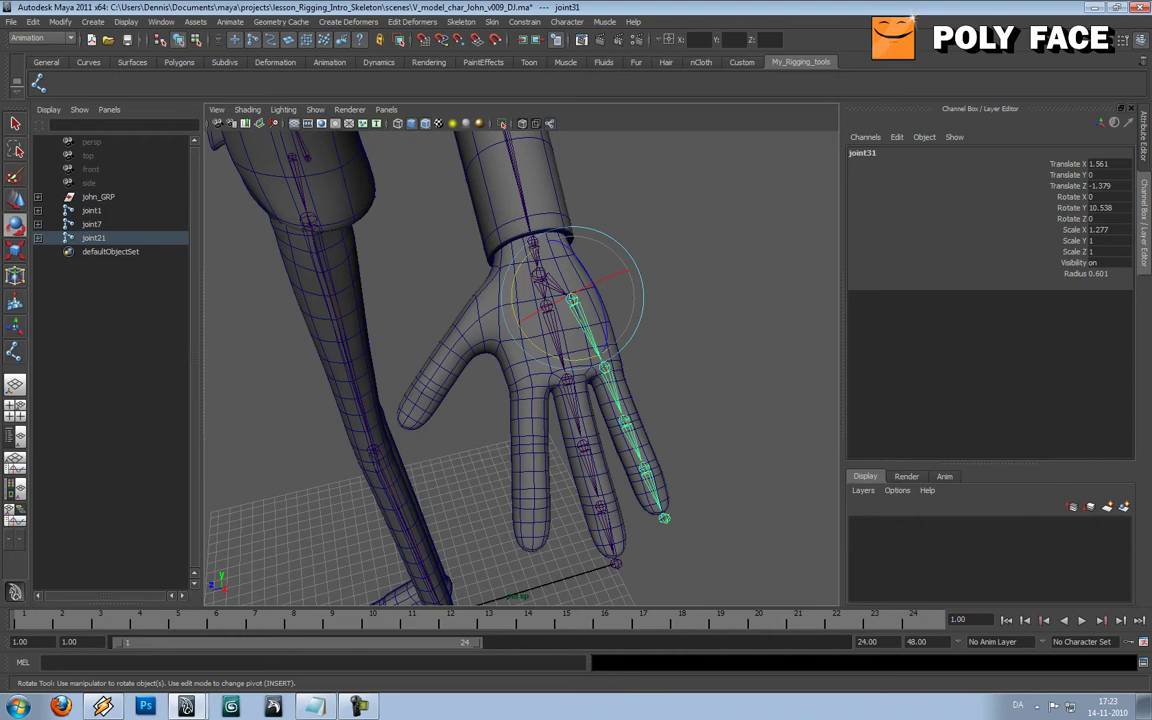
pyautogui.click(705, 385)
pyautogui.click(556, 342)
pyautogui.hotkey('ctrl', 'd')
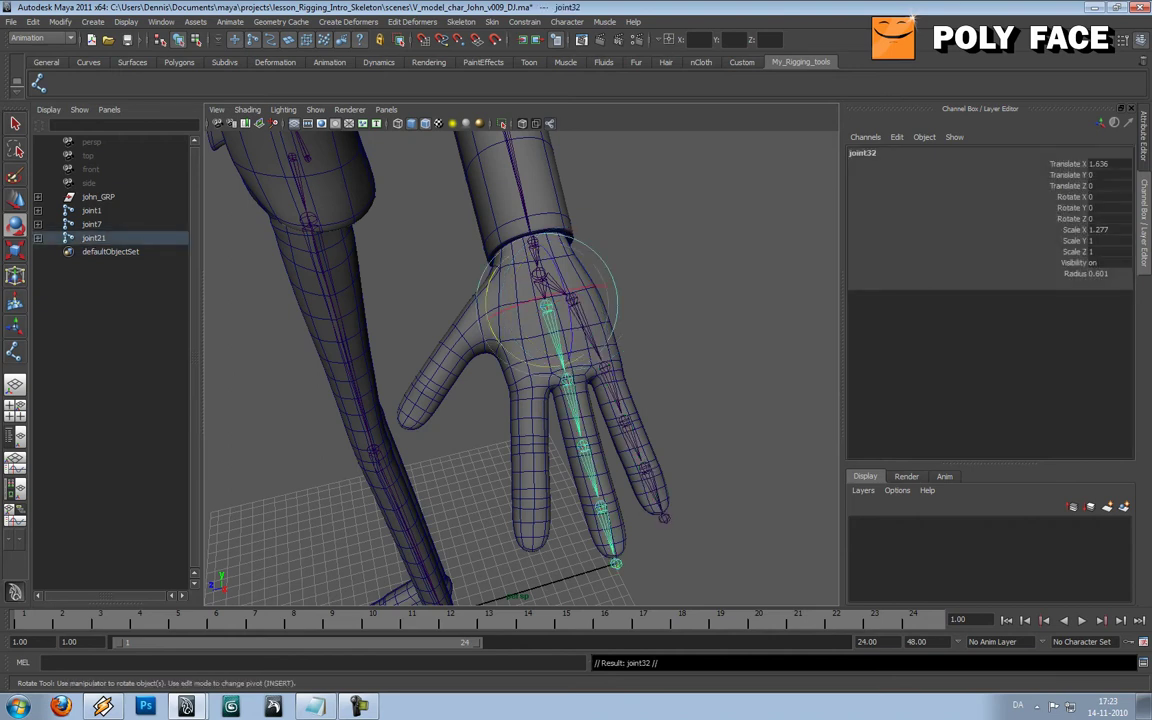
pyautogui.press('w')
pyautogui.moveTo(503, 315); pyautogui.dragTo(484, 320)
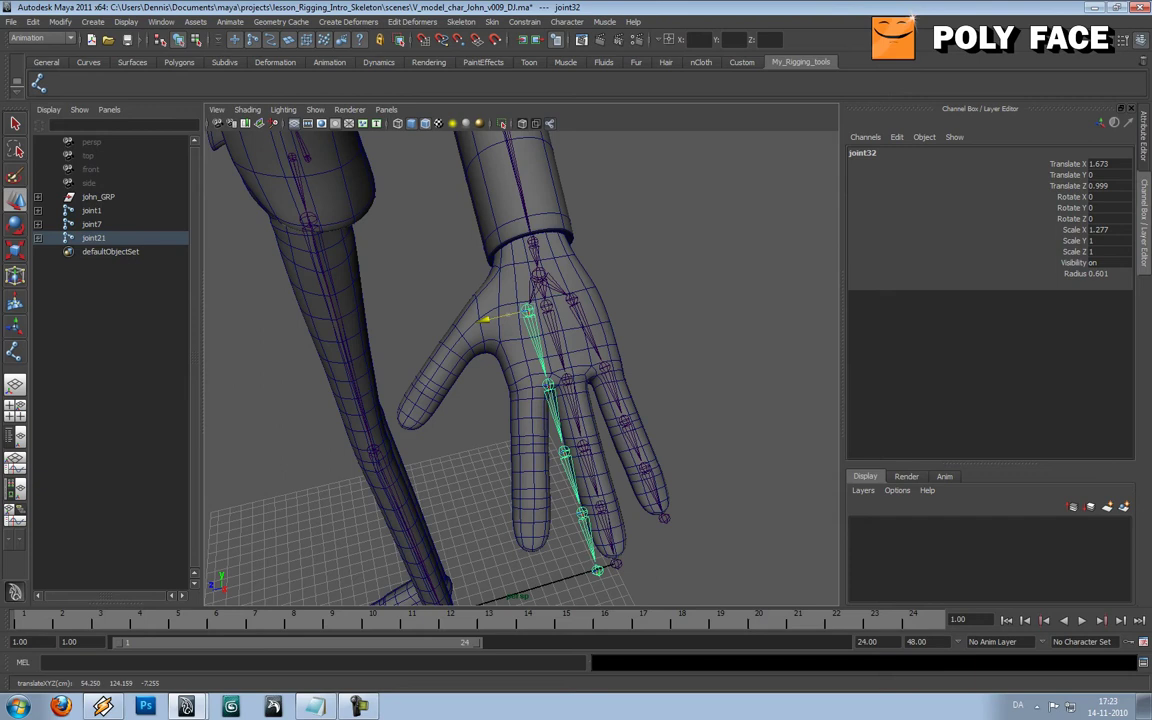
pyautogui.moveTo(484, 319); pyautogui.dragTo(473, 322)
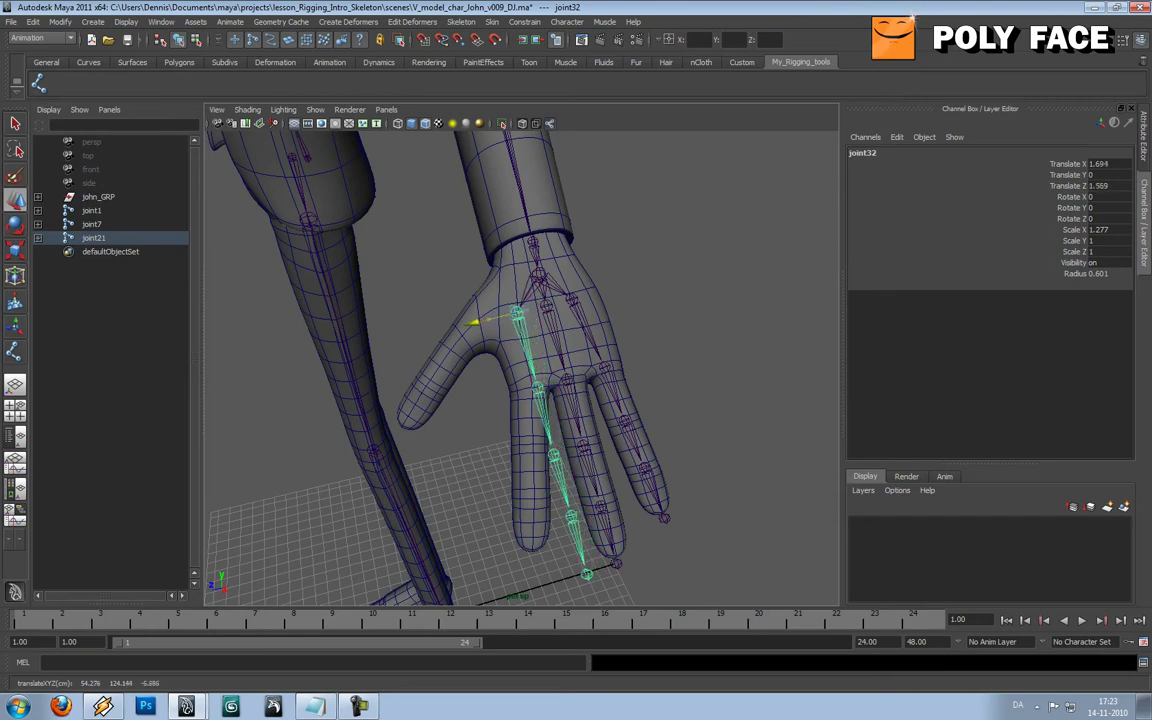
# - Rotate the index finger's chain to about -13.4 in Y and shift it back to about 1.21 in Translate Z
pyautogui.press('e')
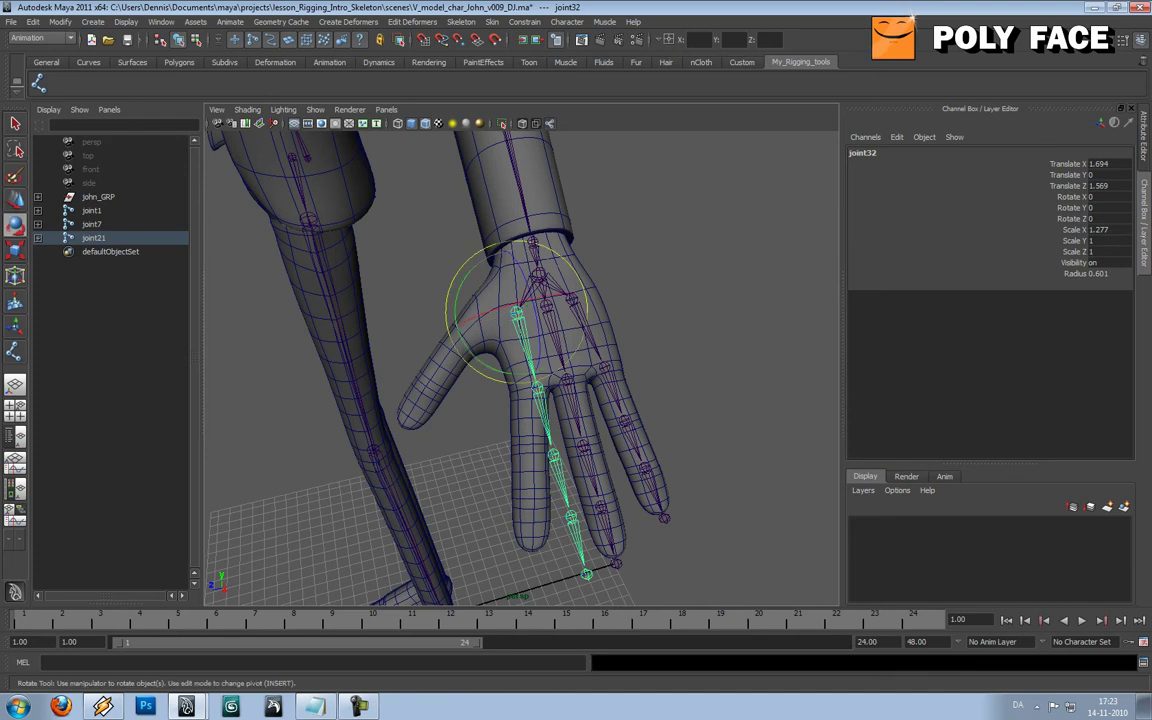
pyautogui.moveTo(458, 324); pyautogui.dragTo(458, 304)
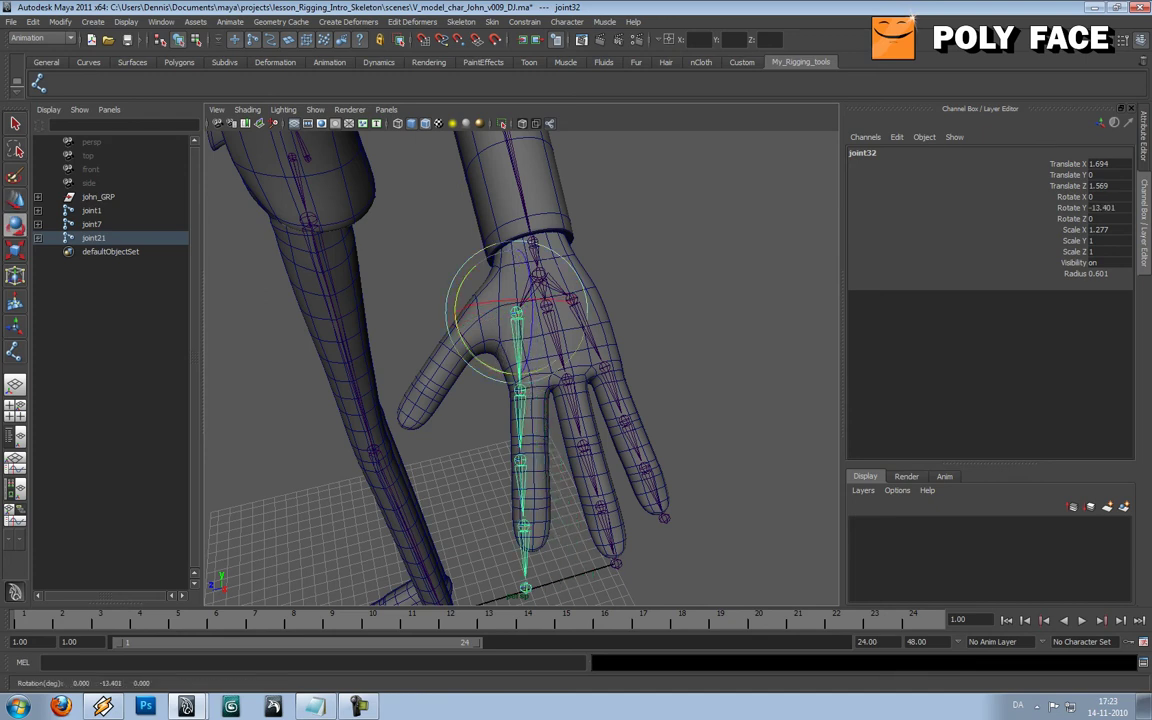
pyautogui.press('w')
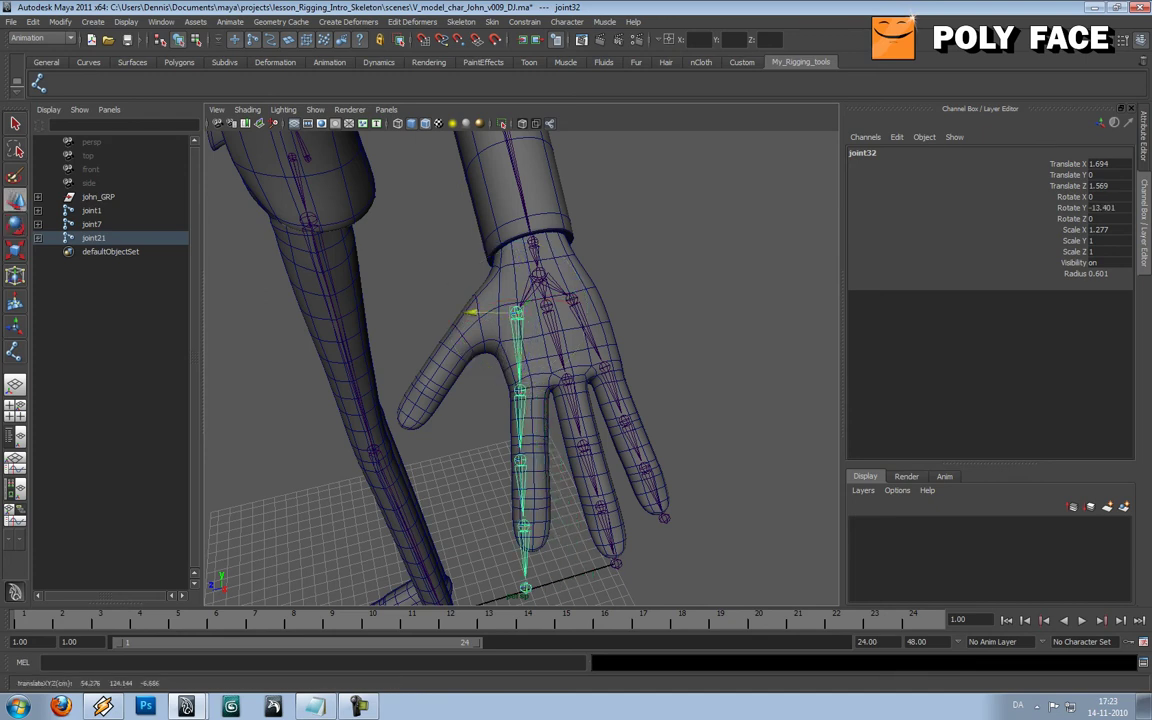
pyautogui.moveTo(470, 312); pyautogui.dragTo(479, 312)
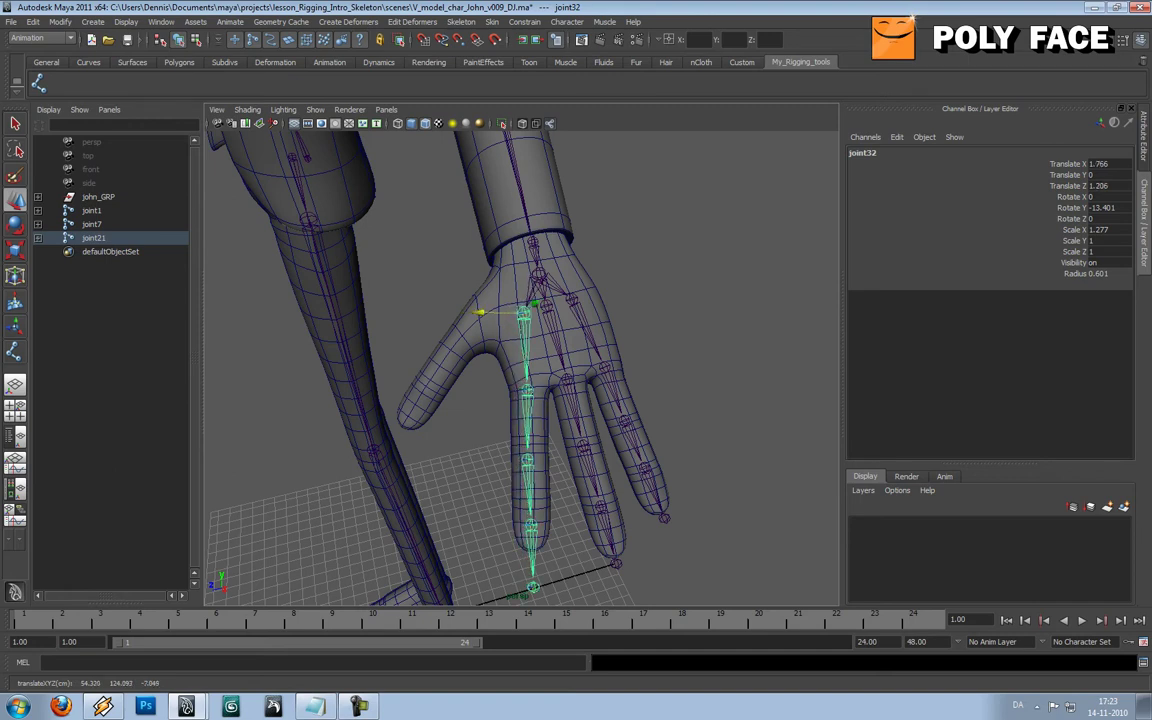
pyautogui.click(432, 292)
pyautogui.keyDown('alt'); pyautogui.moveTo(560, 430); pyautogui.dragTo(580, 450); pyautogui.keyUp('alt')
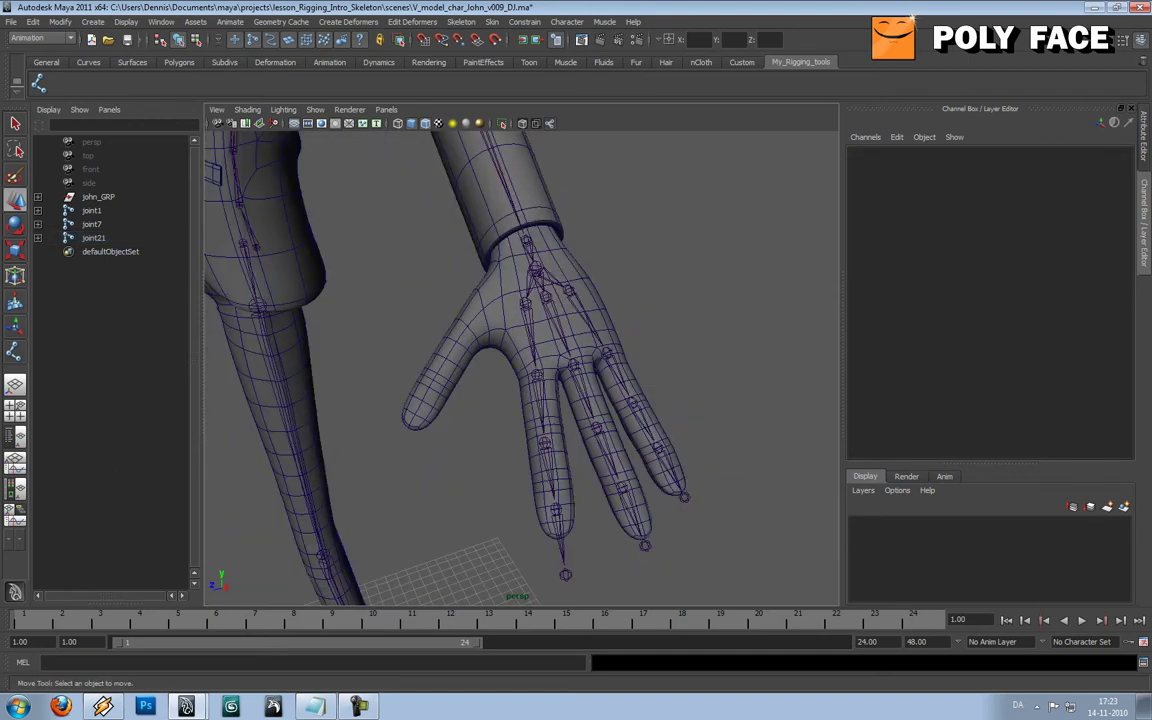
# - Scale the index finger's knuckle joint to about 1.15 and its middle joint to about 1.29 in X
pyautogui.click(538, 377)
pyautogui.press('e')
pyautogui.press('r')
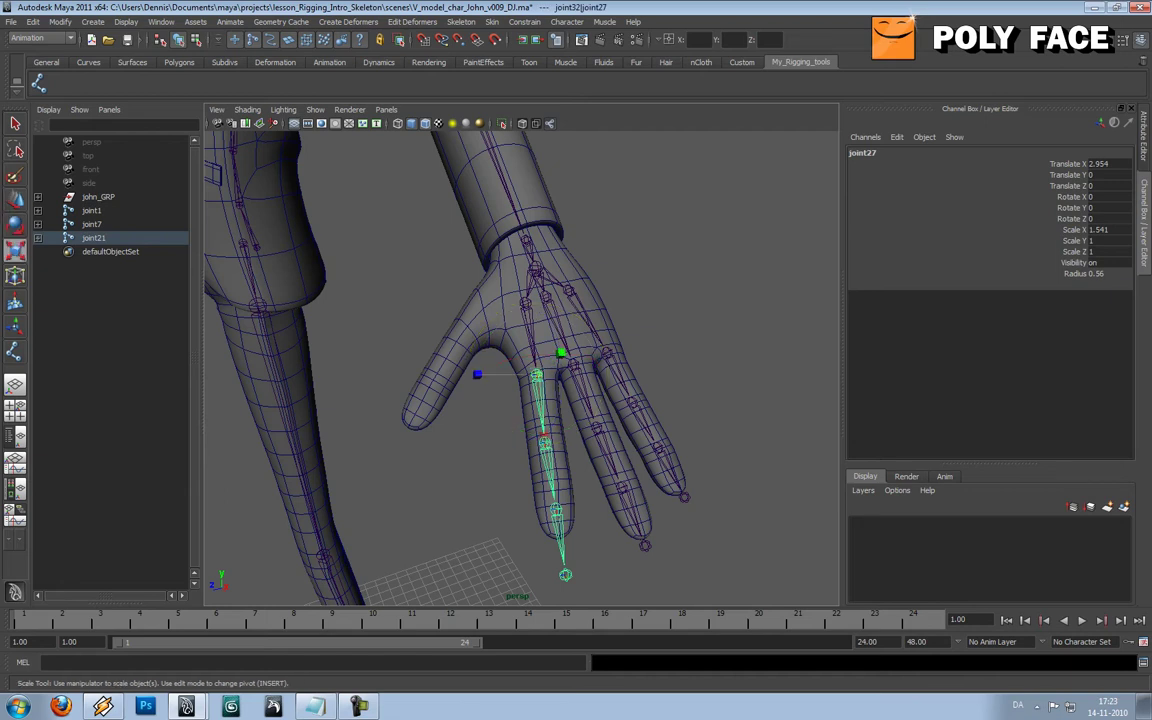
pyautogui.moveTo(544, 437); pyautogui.dragTo(542, 424)
pyautogui.click(480, 450)
pyautogui.click(543, 427)
pyautogui.moveTo(554, 489); pyautogui.dragTo(552, 479)
pyautogui.click(482, 440)
# - Duplicate the index finger's joint chain and move the copy to the base of the thumb, to about 2.05 in Translate Z
pyautogui.keyDown('alt'); pyautogui.moveTo(600, 400); pyautogui.dragTo(380, 396); pyautogui.keyUp('alt')
pyautogui.keyDown('alt'); pyautogui.moveTo(540, 400); pyautogui.dragTo(310, 400); pyautogui.keyUp('alt')
pyautogui.scroll(4, 530, 370)
pyautogui.keyDown('alt'); pyautogui.moveTo(530, 370); pyautogui.dragTo(475, 365); pyautogui.keyUp('alt')
pyautogui.scroll(3, 530, 370)
pyautogui.click(547, 325)
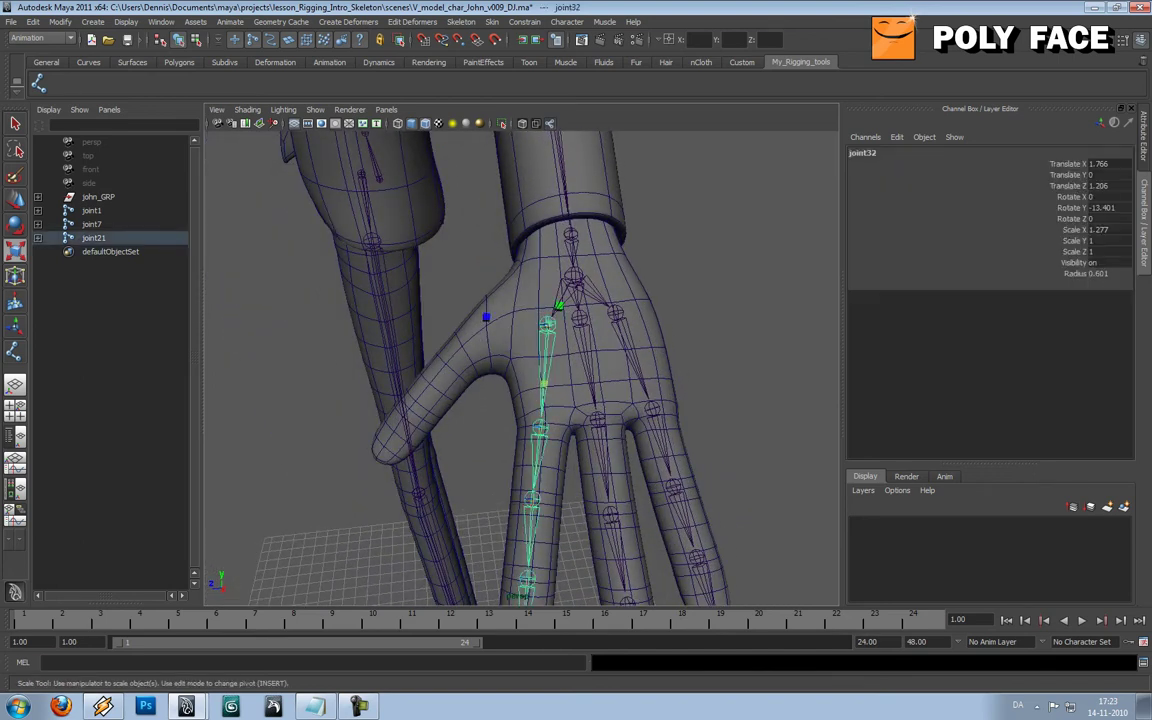
pyautogui.hotkey('ctrl', 'd')
pyautogui.press('w')
pyautogui.moveTo(547, 325); pyautogui.dragTo(625, 315)
pyautogui.press('e')
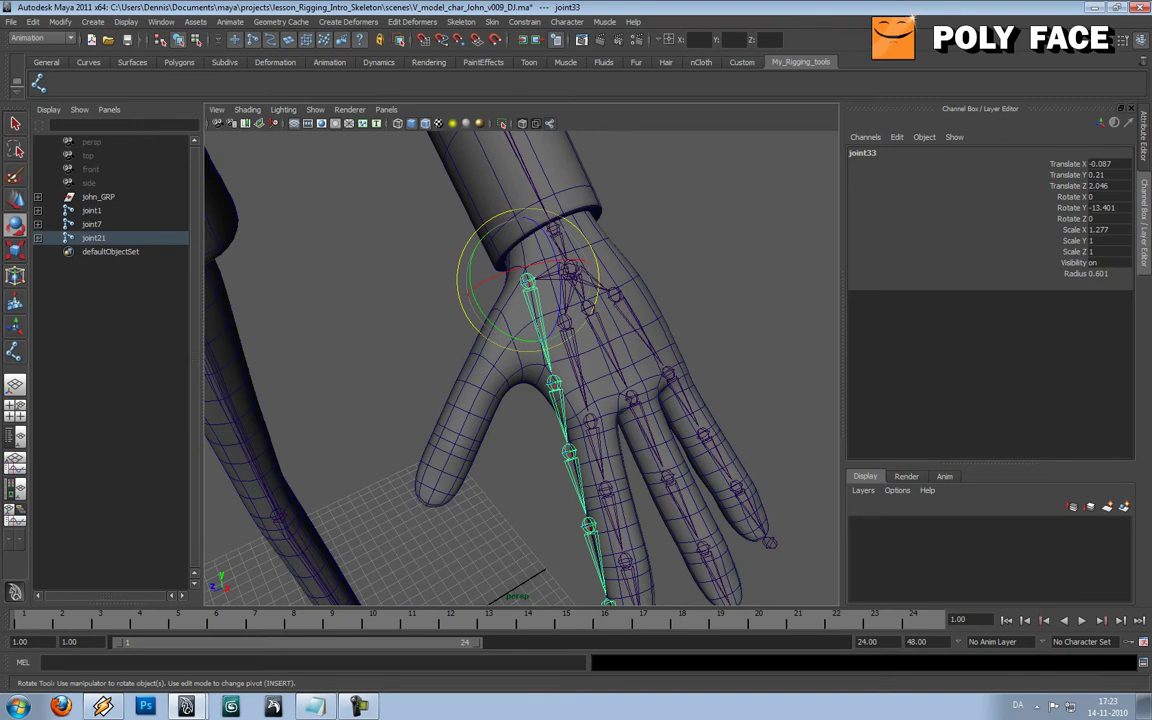
# - Rotate the thumb's chain to about 23.7, -47.3 and -30.8 in X, Y and Z so it points along the thumb
pyautogui.moveTo(525, 341); pyautogui.dragTo(666, 306)
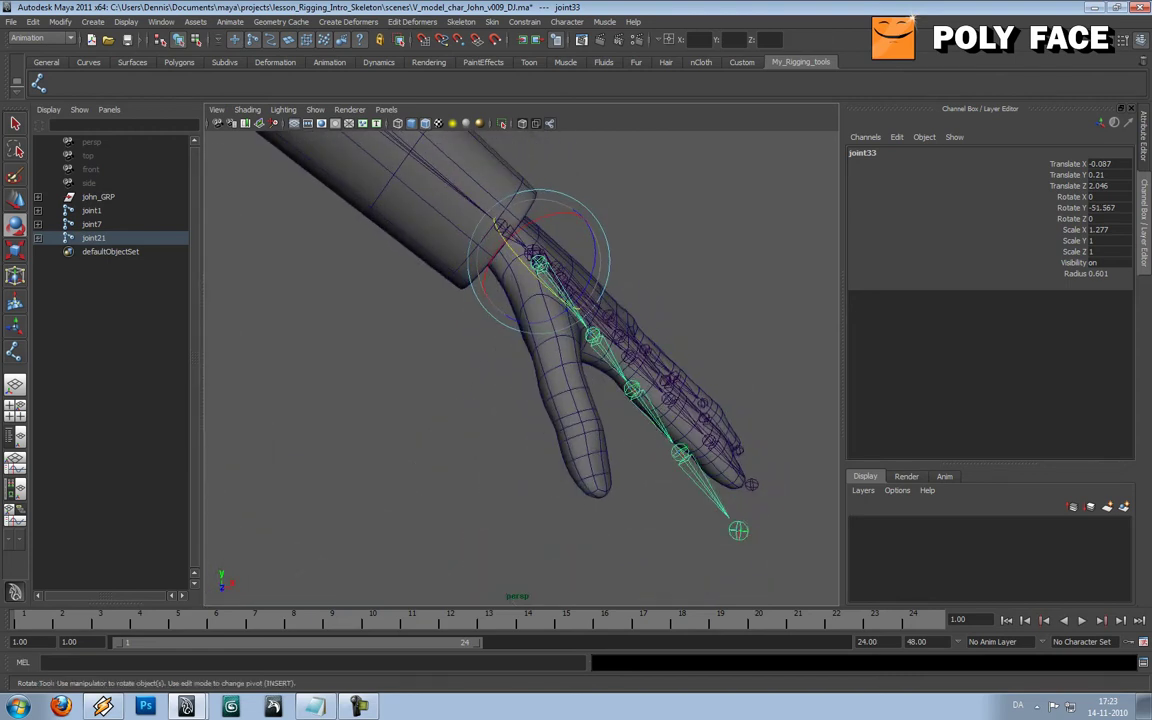
pyautogui.moveTo(594, 243); pyautogui.dragTo(591, 272)
pyautogui.click(672, 268)
pyautogui.keyDown('alt'); pyautogui.moveTo(668, 270); pyautogui.dragTo(628, 360); pyautogui.keyUp('alt')
# - Position the thumb's base joint inside the mesh at about 0.19, -0.27 and 1.58 in Translate X, Y and Z
pyautogui.click(508, 296)
pyautogui.press('w')
pyautogui.click(516, 220)
pyautogui.click(640, 215)
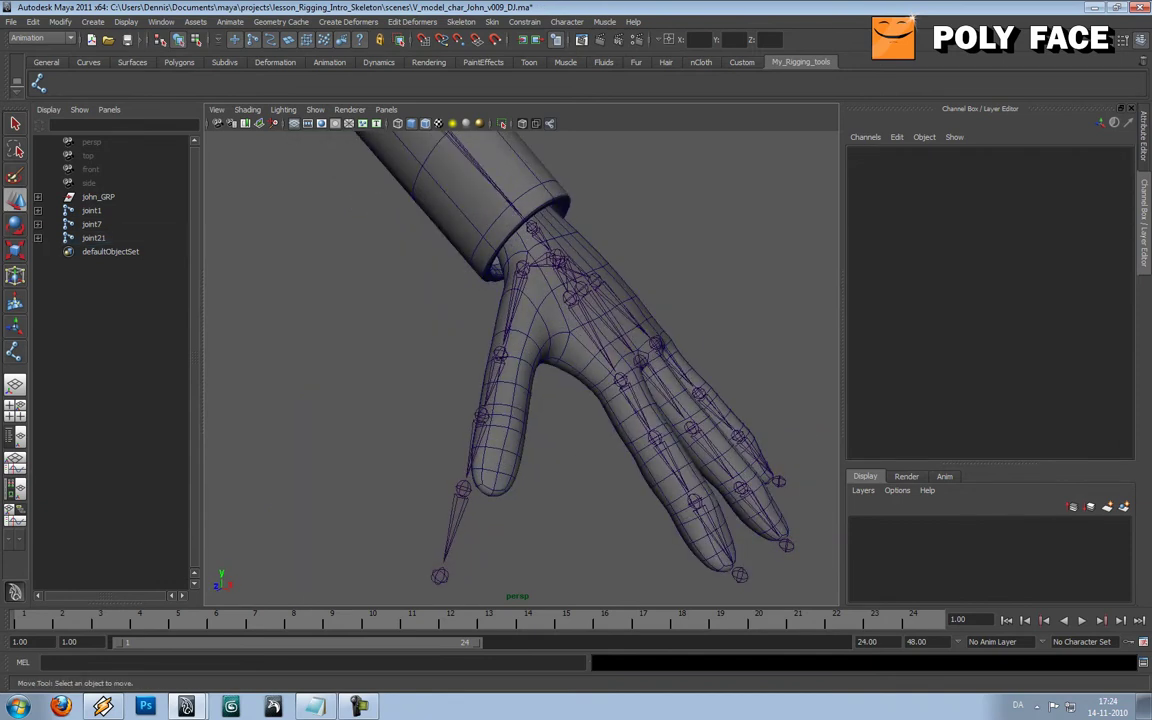
pyautogui.click(521, 270)
pyautogui.keyDown('alt'); pyautogui.moveTo(480, 248); pyautogui.dragTo(537, 238); pyautogui.keyUp('alt')
pyautogui.click(440, 272)
pyautogui.click(530, 274)
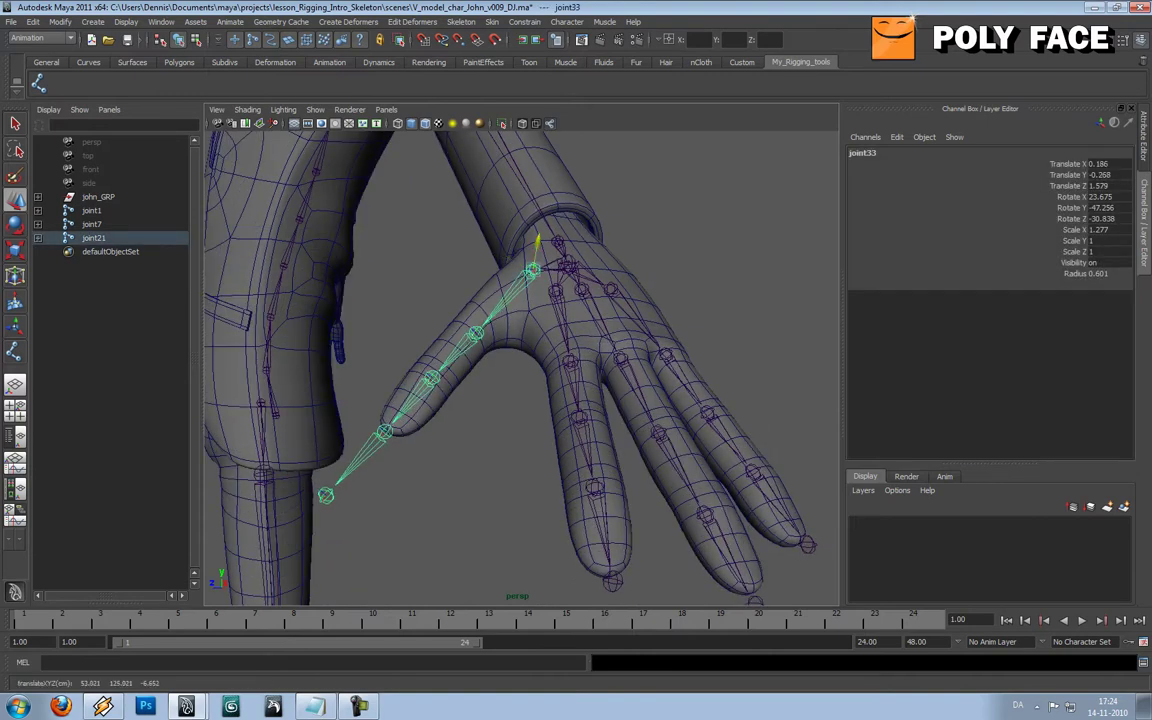
pyautogui.click(509, 296)
pyautogui.keyDown('alt'); pyautogui.moveTo(512, 298); pyautogui.dragTo(575, 340); pyautogui.keyUp('alt')
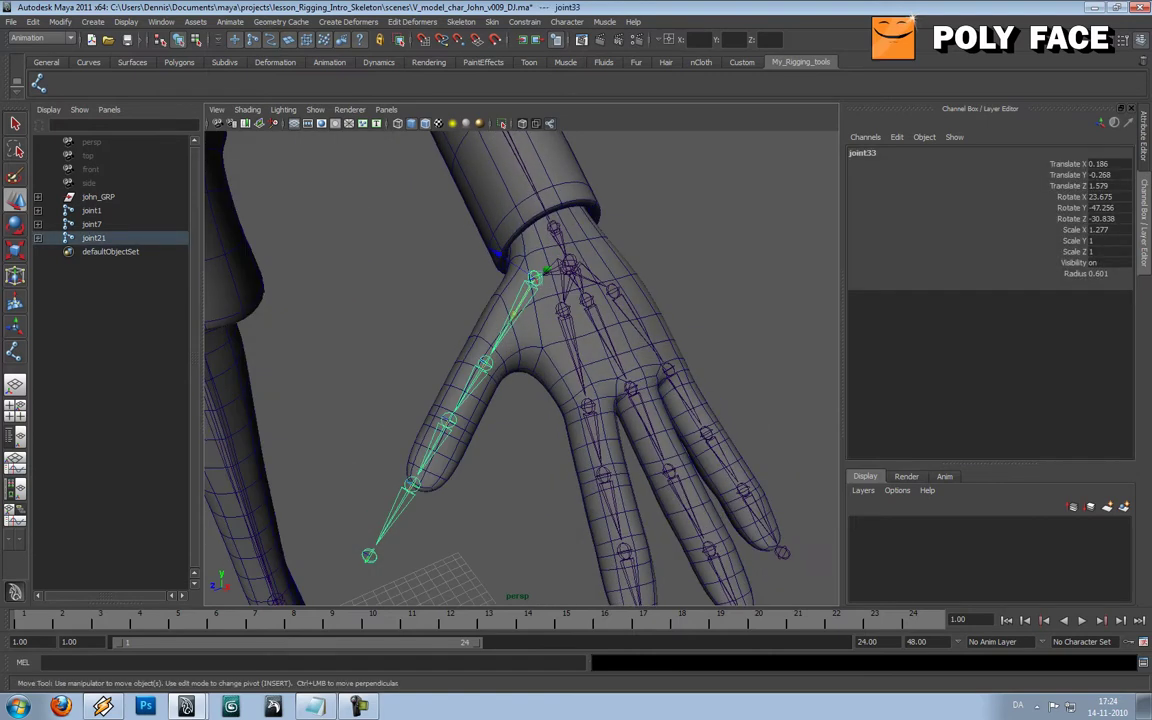
# - Shorten the thumb's first bone by scaling its base joint to about 0.63 in X
pyautogui.click(440, 300)
pyautogui.click(512, 318)
pyautogui.press('e')
pyautogui.press('r')
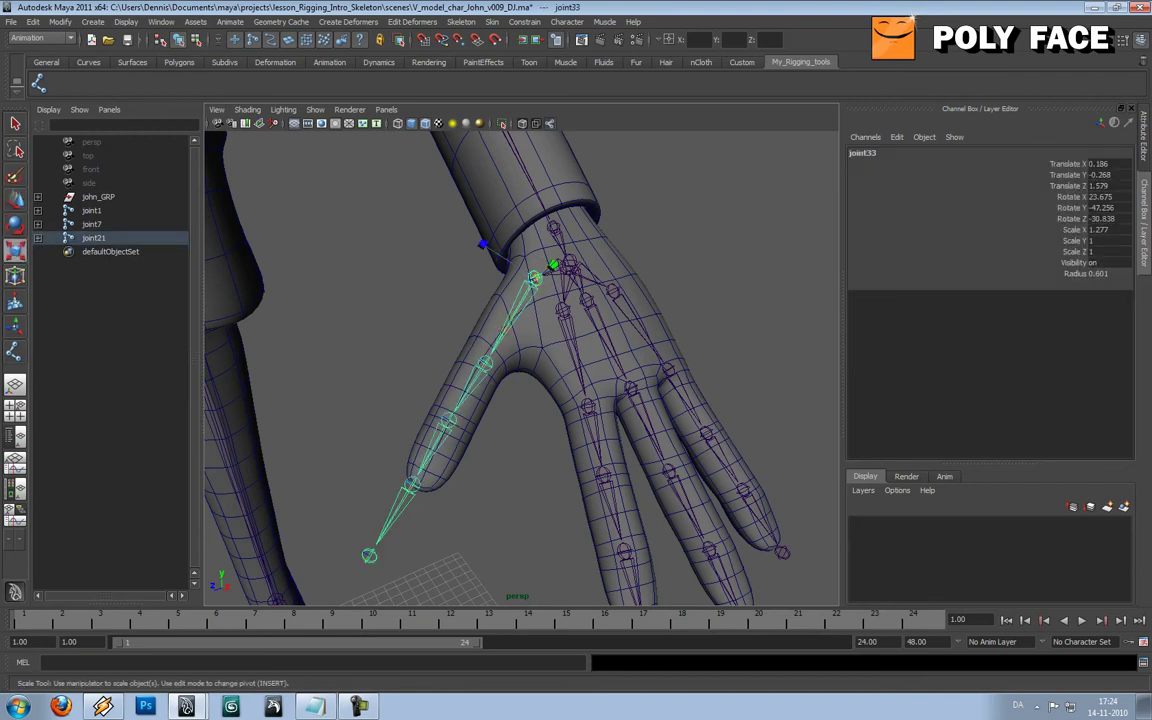
pyautogui.moveTo(505, 330); pyautogui.dragTo(520, 302)
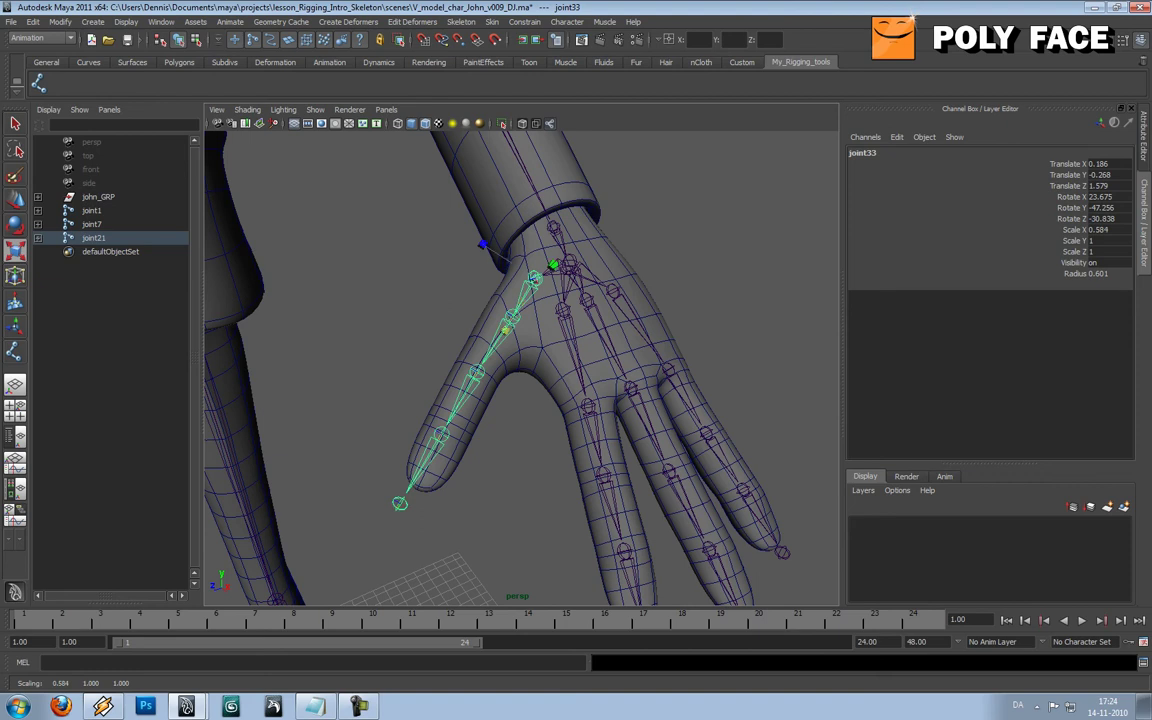
pyautogui.press('Right')
pyautogui.press('Right')
pyautogui.press('Right')
pyautogui.press('Right')
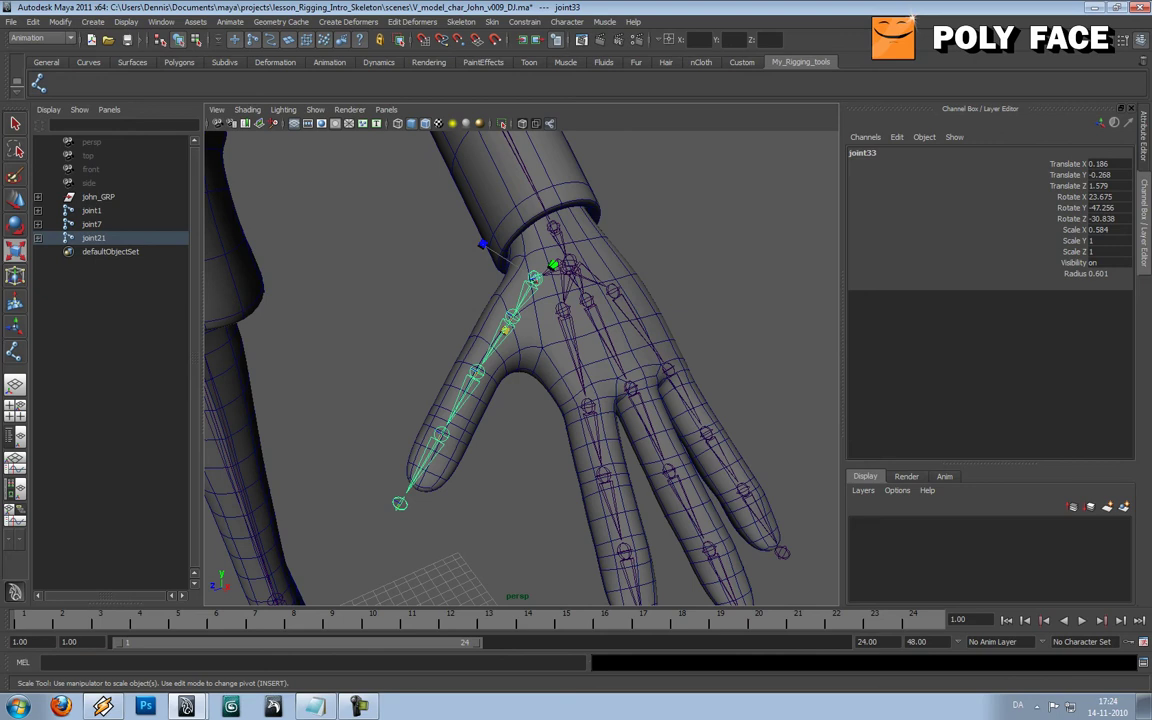
pyautogui.moveTo(505, 330); pyautogui.dragTo(504, 332)
pyautogui.click(455, 305)
# - Scale down the thumb's third joint in X so the chain ends at the thumb's tip
pyautogui.click(510, 321)
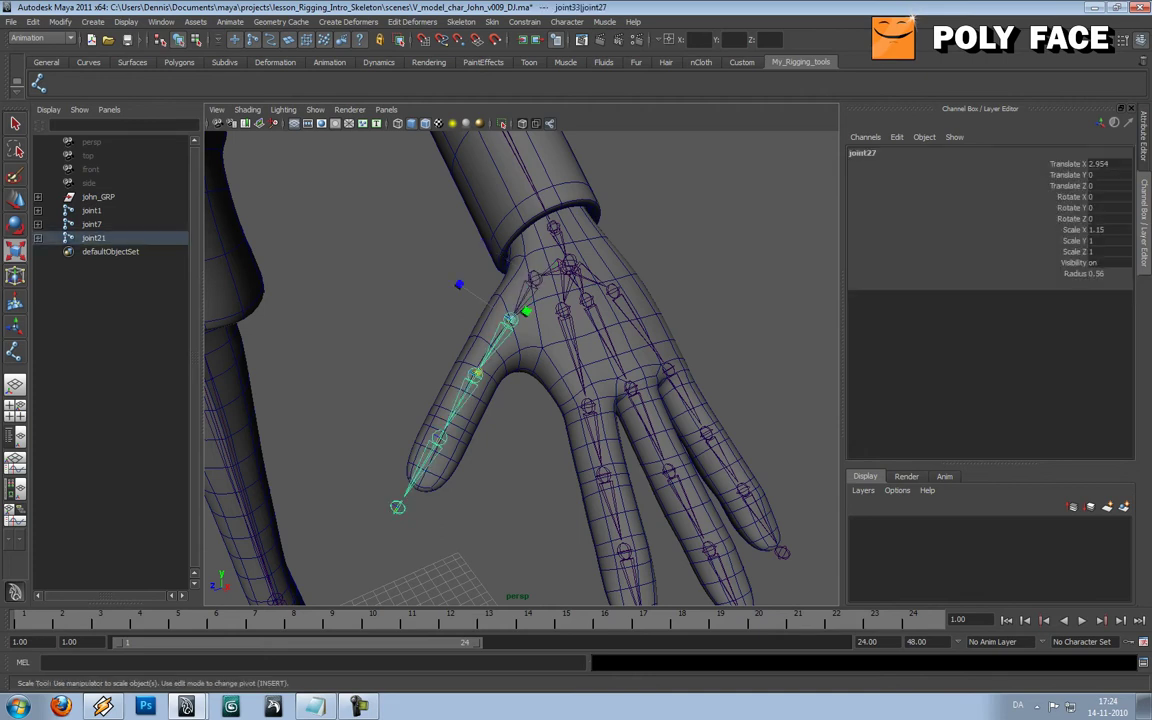
pyautogui.click(424, 352)
pyautogui.click(476, 375)
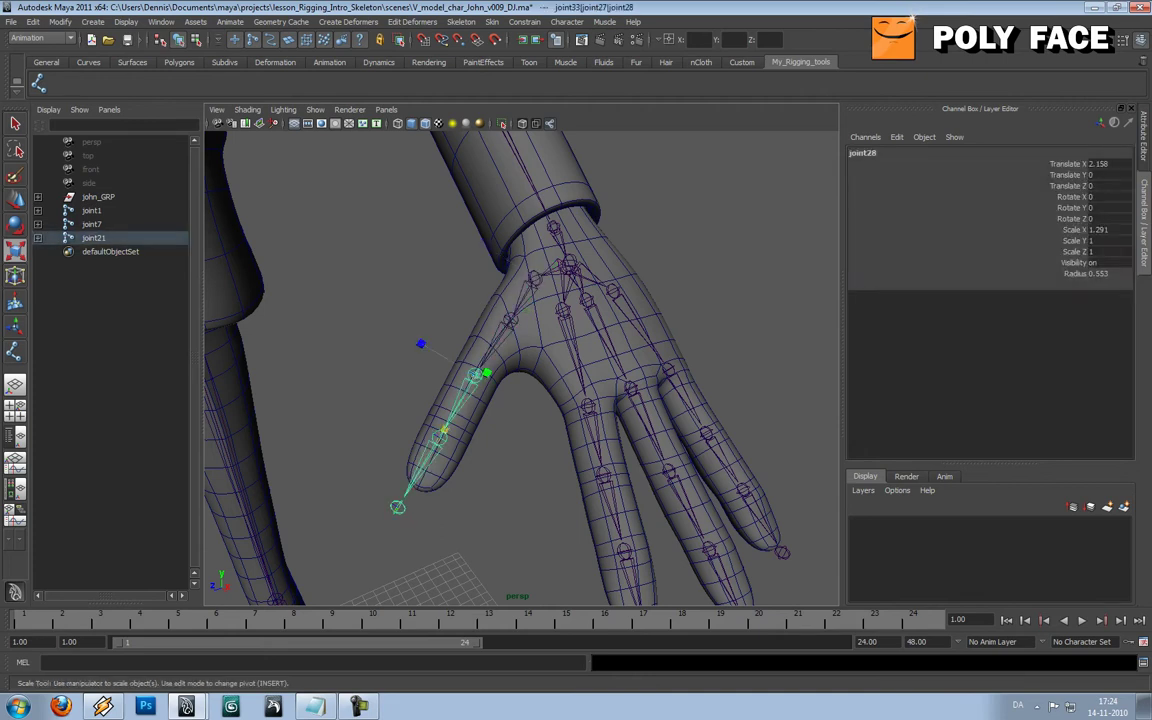
pyautogui.moveTo(444, 430); pyautogui.dragTo(453, 414)
pyautogui.click(408, 402)
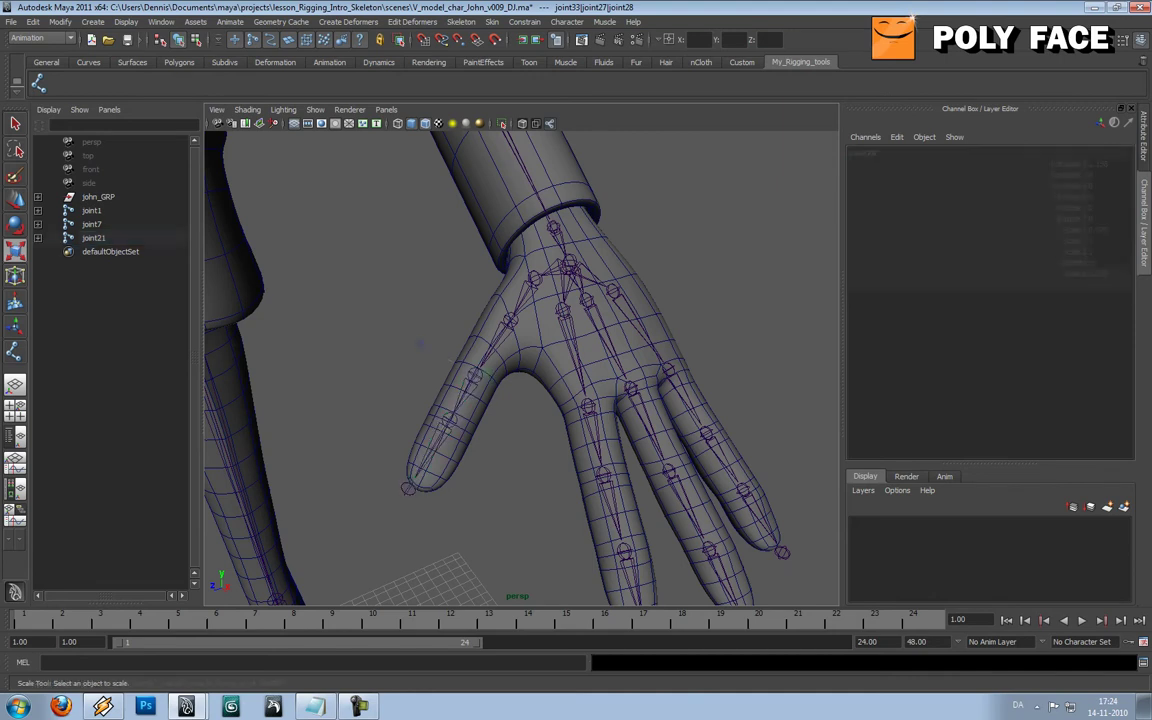
# - Rotate the thumb's second joint to about 2.2 in Y to centre the bones in the thumb
pyautogui.click(511, 320)
pyautogui.press('e')
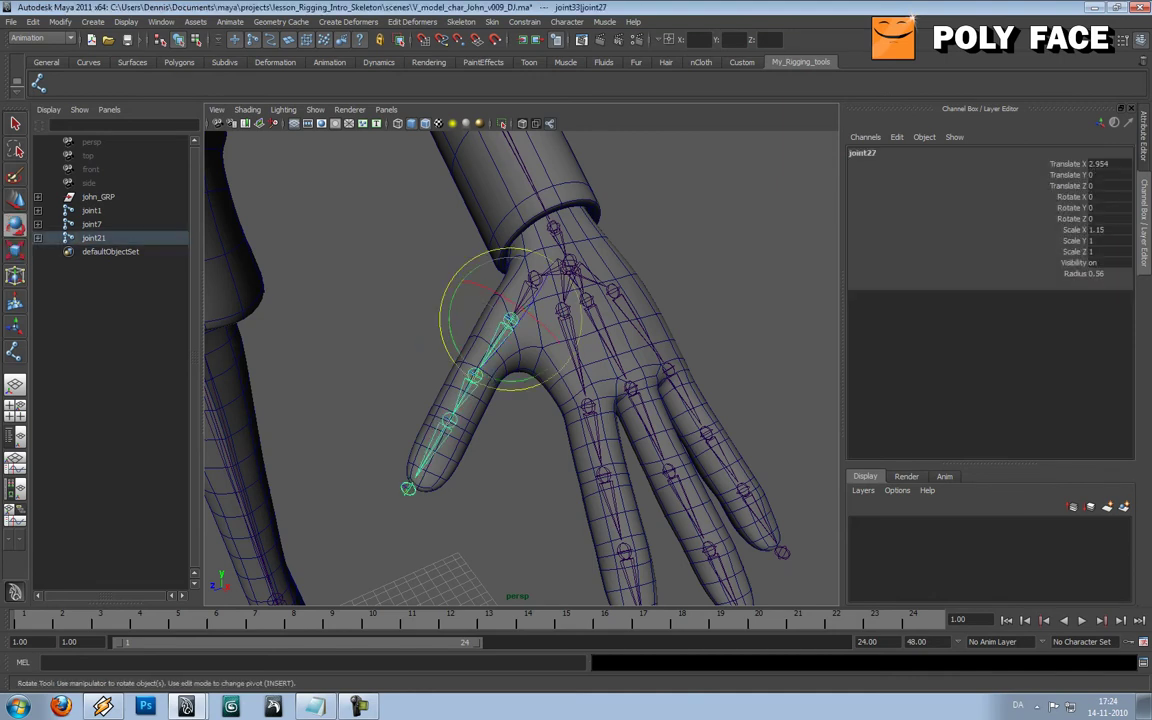
pyautogui.moveTo(450, 312); pyautogui.dragTo(342, 374)
pyautogui.click(426, 316)
pyautogui.click(521, 306)
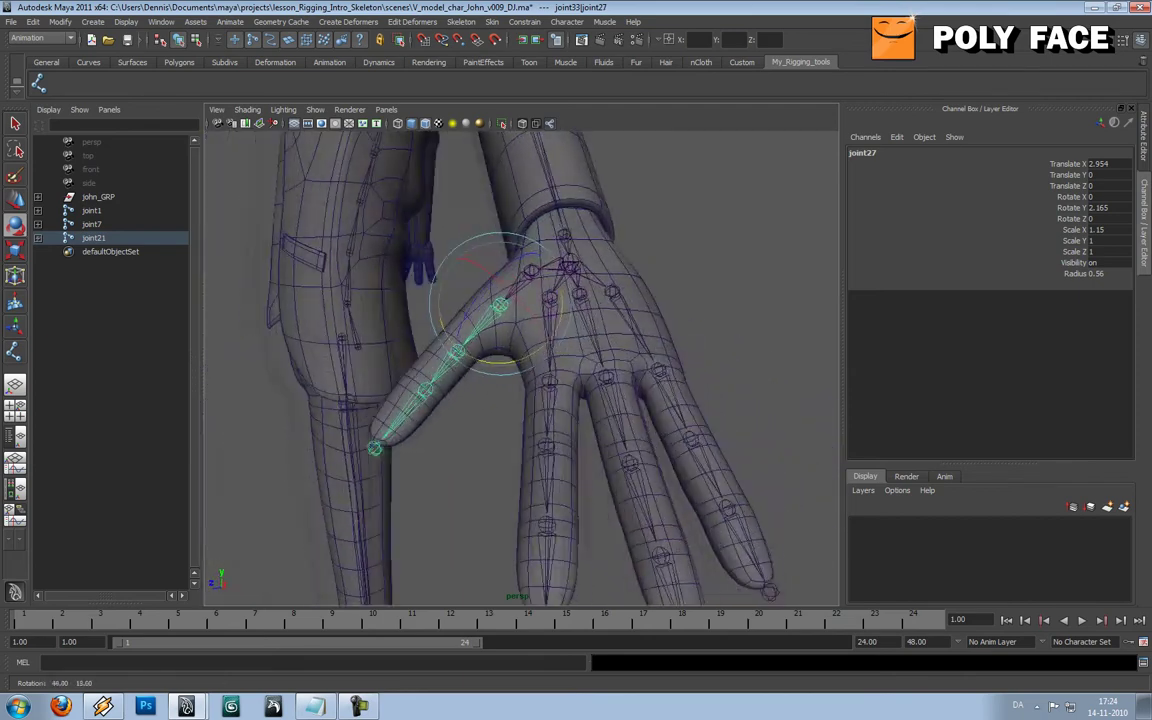
# - Try to twist the thumb's second joint around its X axis
pyautogui.keyDown('alt'); pyautogui.moveTo(510, 320); pyautogui.dragTo(556, 328); pyautogui.keyUp('alt')
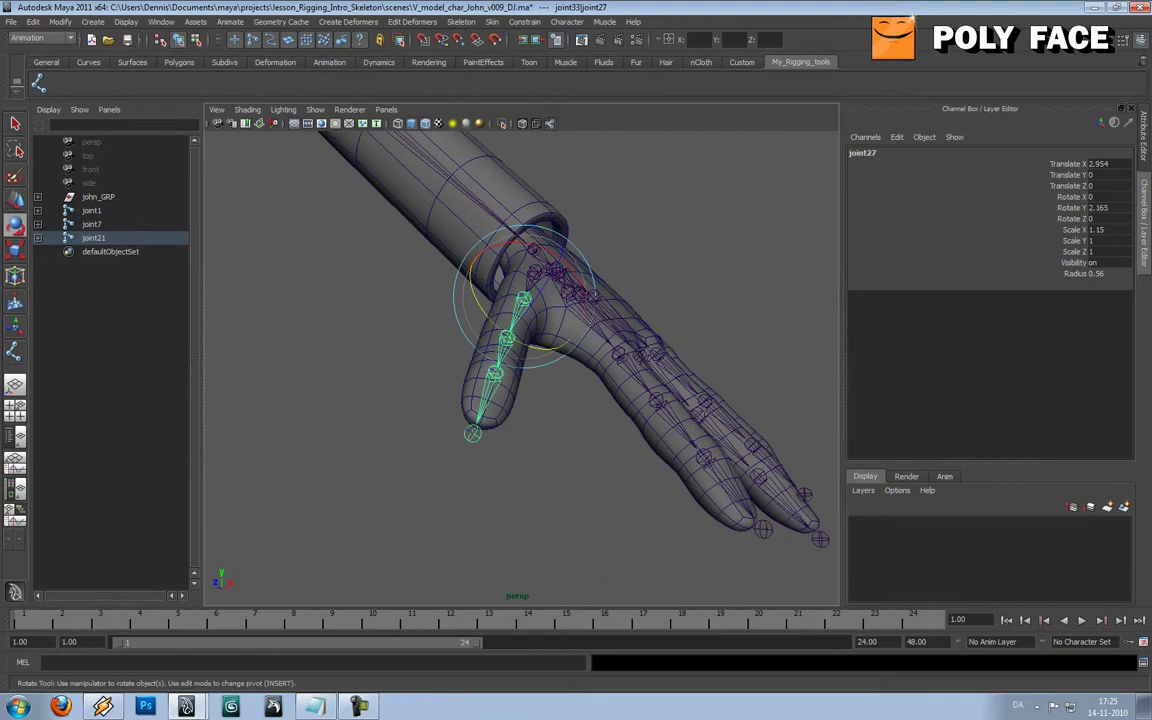
pyautogui.moveTo(534, 245); pyautogui.dragTo(508, 244)
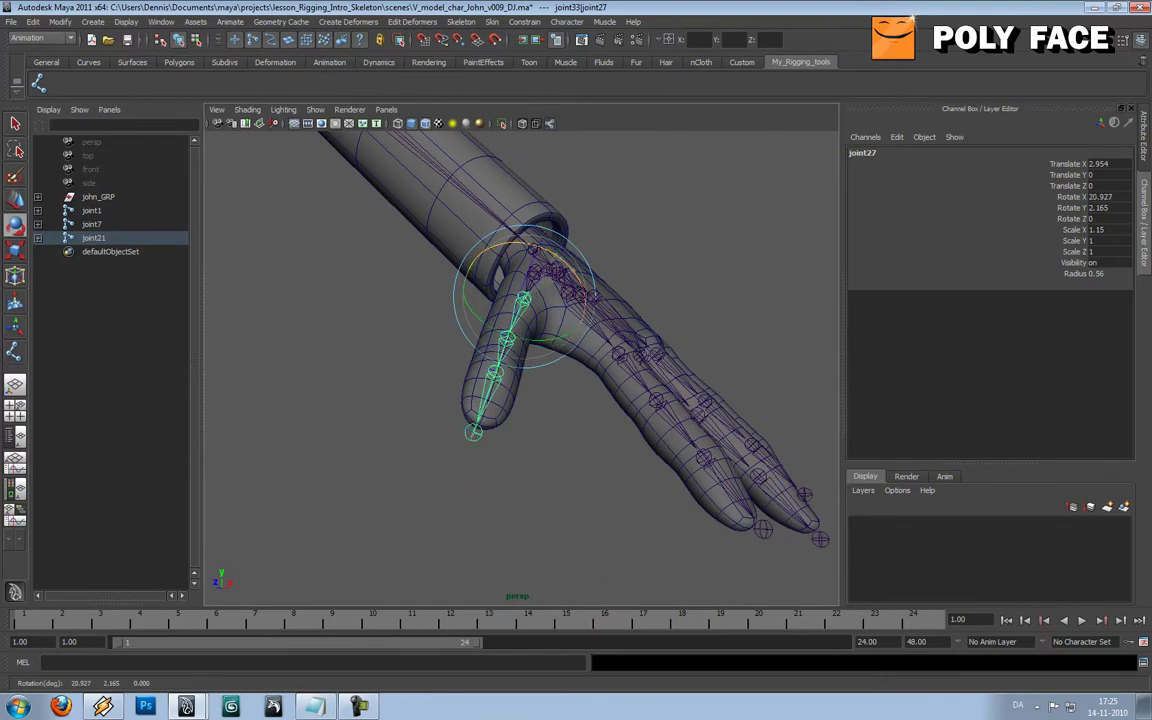
pyautogui.moveTo(428, 393); pyautogui.dragTo(426, 396)
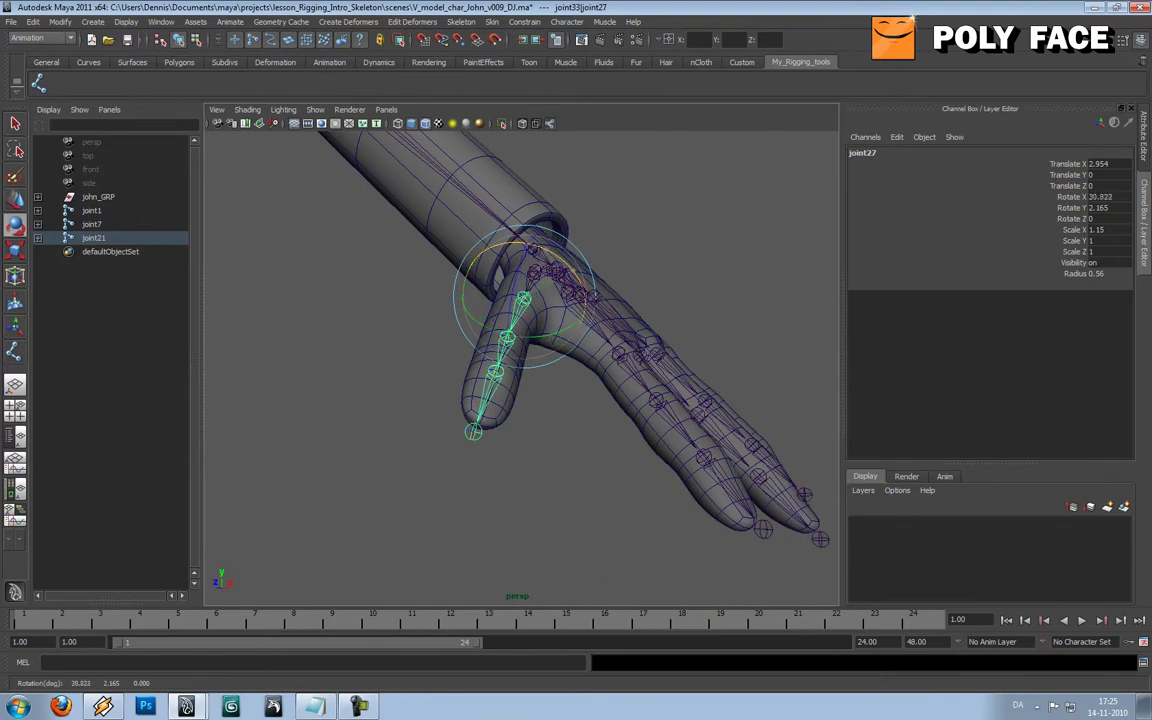
pyautogui.hotkey('ctrl', 'z')
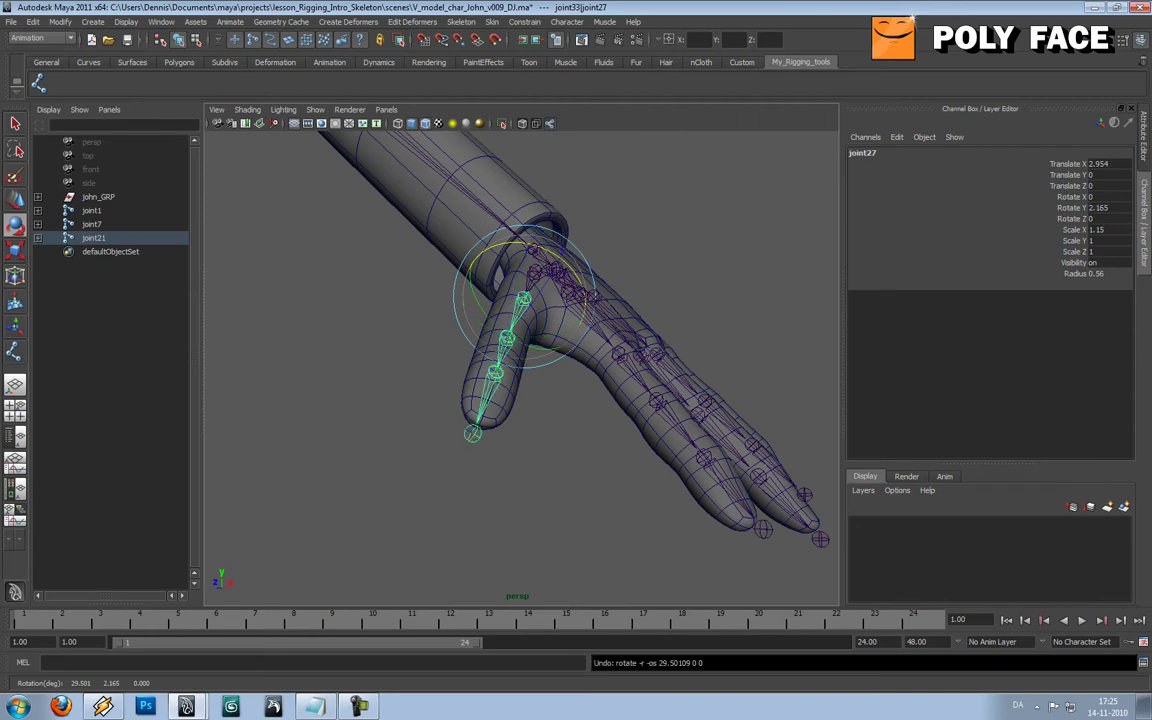
# - Rotate the thumb's base joint slightly to refine the chain's alignment with the thumb
pyautogui.click(432, 385)
pyautogui.click(534, 272)
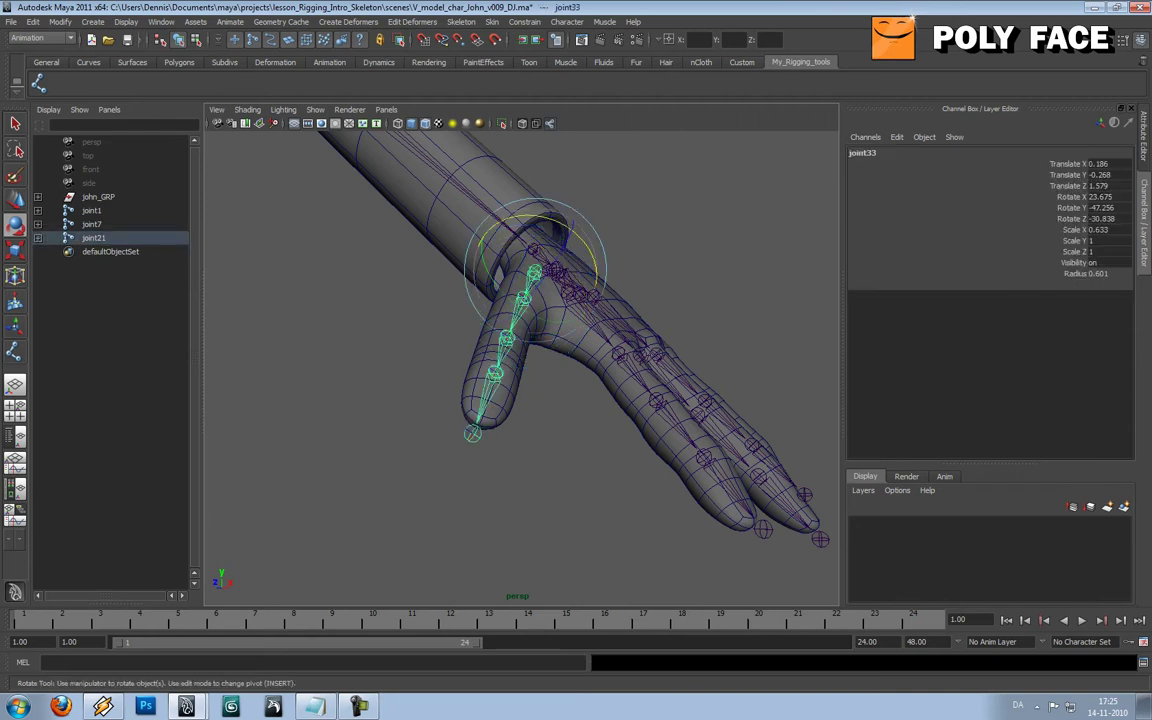
pyautogui.moveTo(591, 252); pyautogui.dragTo(620, 285)
pyautogui.click(636, 222)
# - Examine the whole character from several angles to check the skeleton's placement in the body, arm and hand
pyautogui.scroll(-5, 570, 235)
pyautogui.scroll(5, 495, 280)
pyautogui.scroll(-4, 500, 290)
pyautogui.scroll(-8, 540, 330)
pyautogui.keyDown('alt'); pyautogui.moveTo(500, 330); pyautogui.dragTo(665, 308); pyautogui.keyUp('alt')
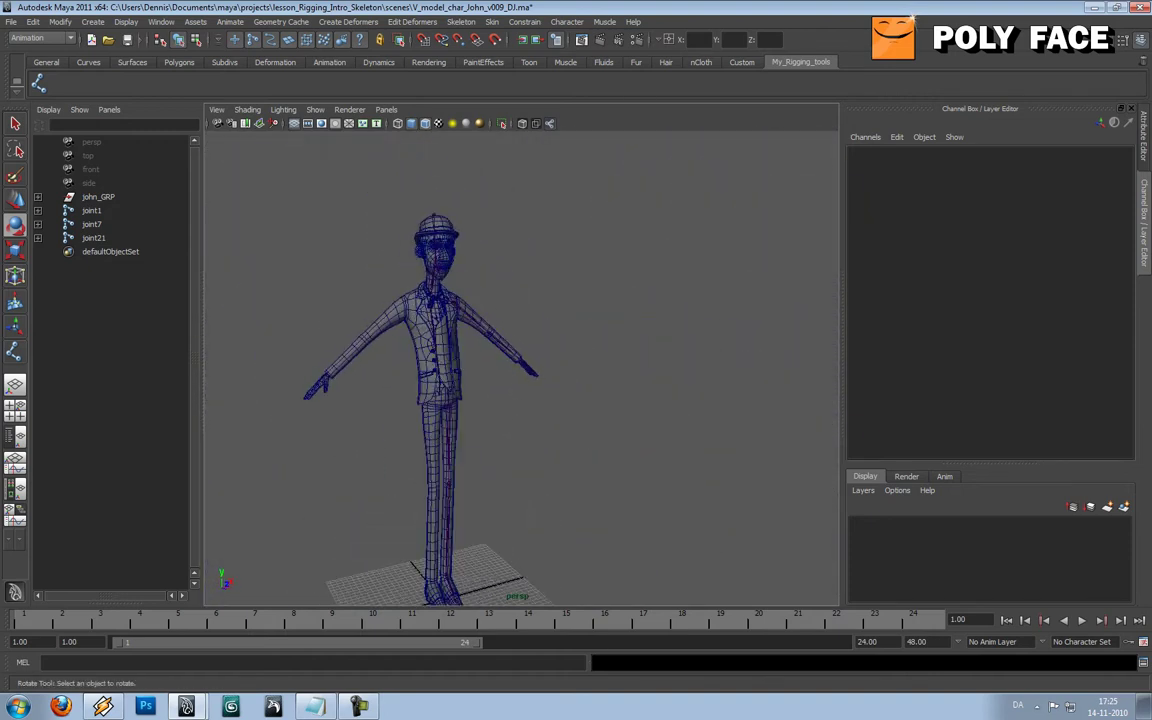
pyautogui.keyDown('alt'); pyautogui.moveTo(560, 340); pyautogui.dragTo(607, 342, button='middle'); pyautogui.keyUp('alt')
pyautogui.scroll(5, 521, 355)
pyautogui.keyDown('alt'); pyautogui.moveTo(560, 340); pyautogui.dragTo(455, 325); pyautogui.keyUp('alt')
pyautogui.scroll(3, 500, 340)
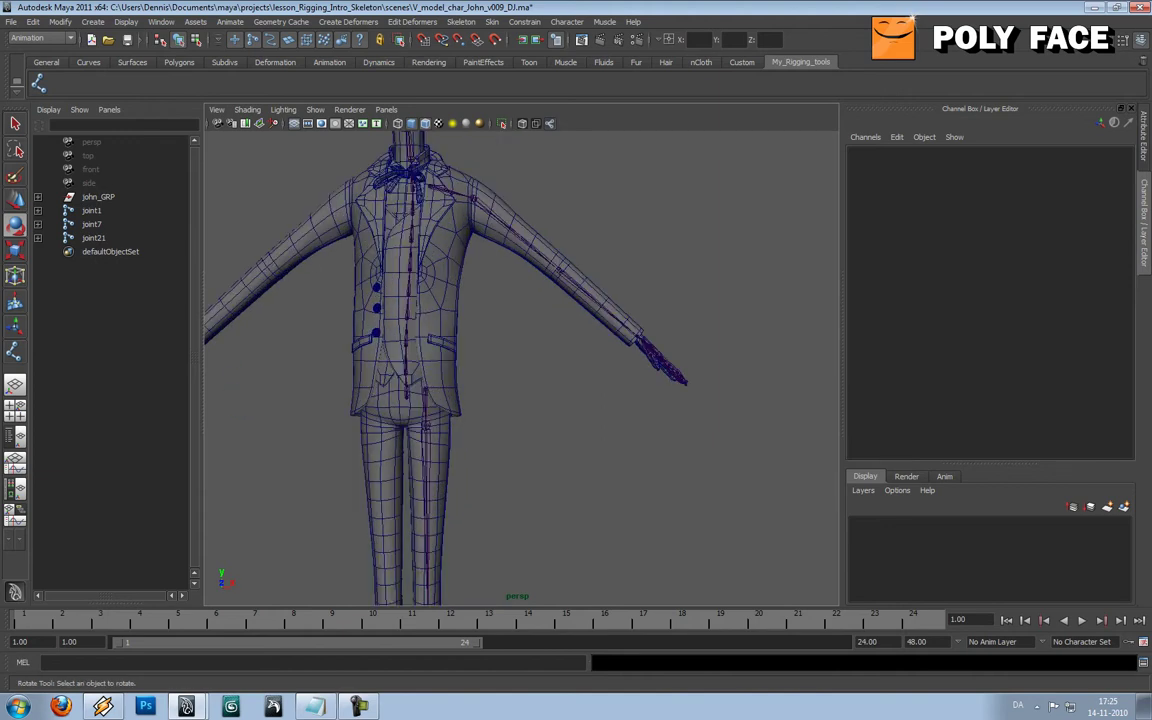
pyautogui.keyDown('alt'); pyautogui.moveTo(480, 330); pyautogui.dragTo(550, 363, button='middle'); pyautogui.keyUp('alt')
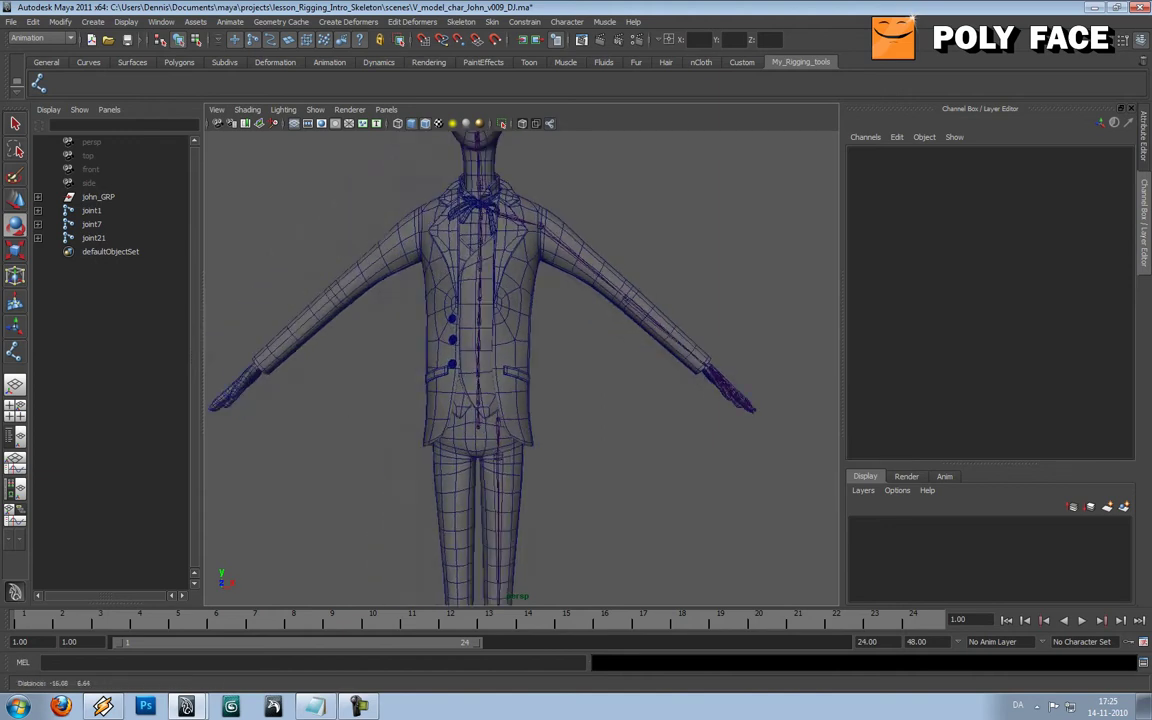
pyautogui.scroll(-3, 550, 360)
pyautogui.keyDown('alt'); pyautogui.moveTo(600, 350); pyautogui.dragTo(545, 357); pyautogui.keyUp('alt')
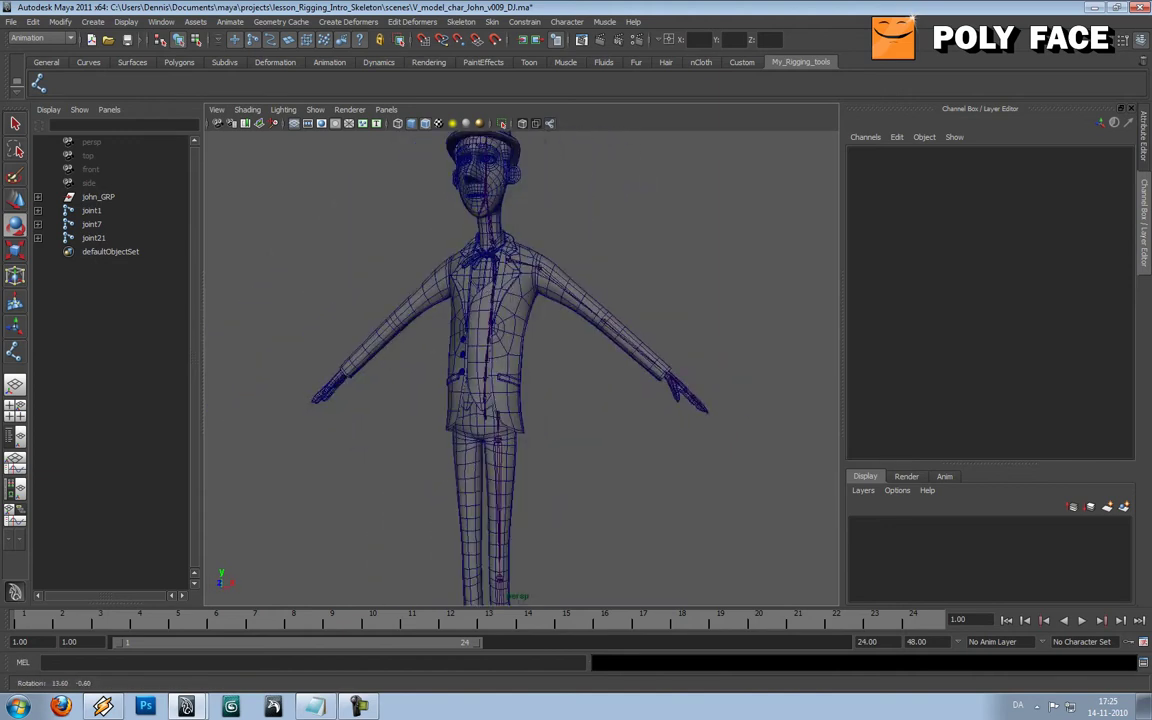
# - Parent the top joint of the leg chain to the spine's root joint at the pelvis
pyautogui.press('w')
pyautogui.keyDown('alt'); pyautogui.moveTo(521, 400); pyautogui.dragTo(545, 350, button='middle'); pyautogui.keyUp('alt')
pyautogui.scroll(7, 521, 368)
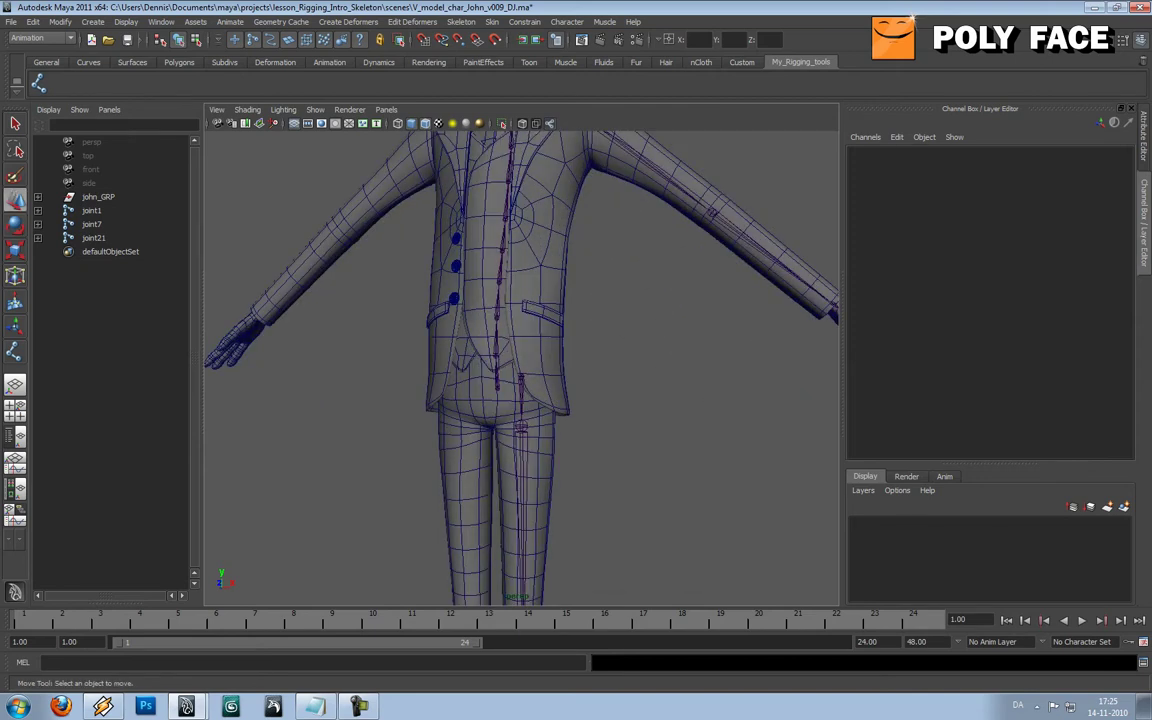
pyautogui.click(521, 387)
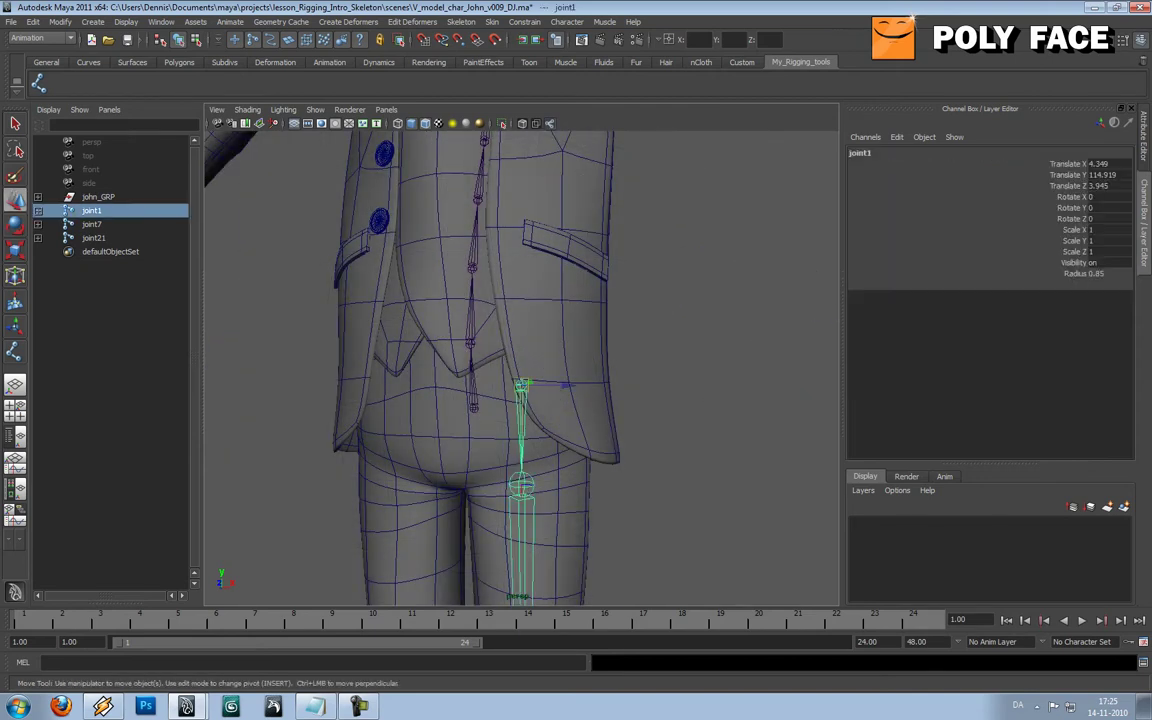
pyautogui.keyDown('shift'); pyautogui.click(474, 408); pyautogui.keyUp('shift')
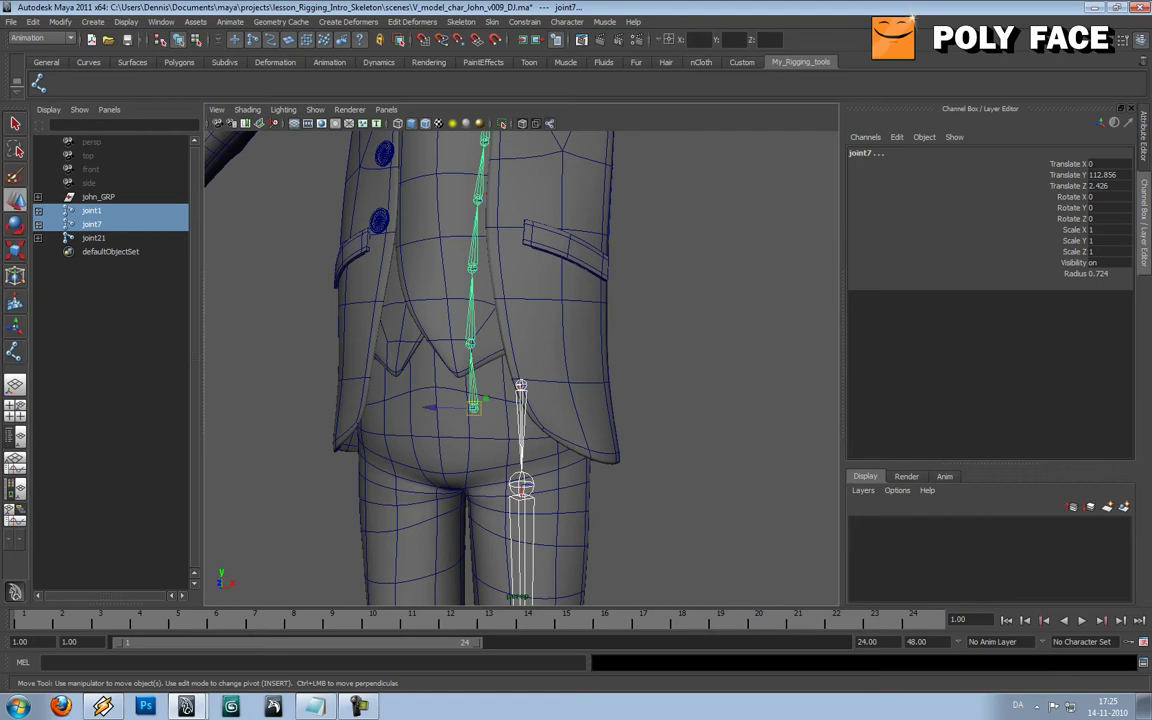
pyautogui.press('p')
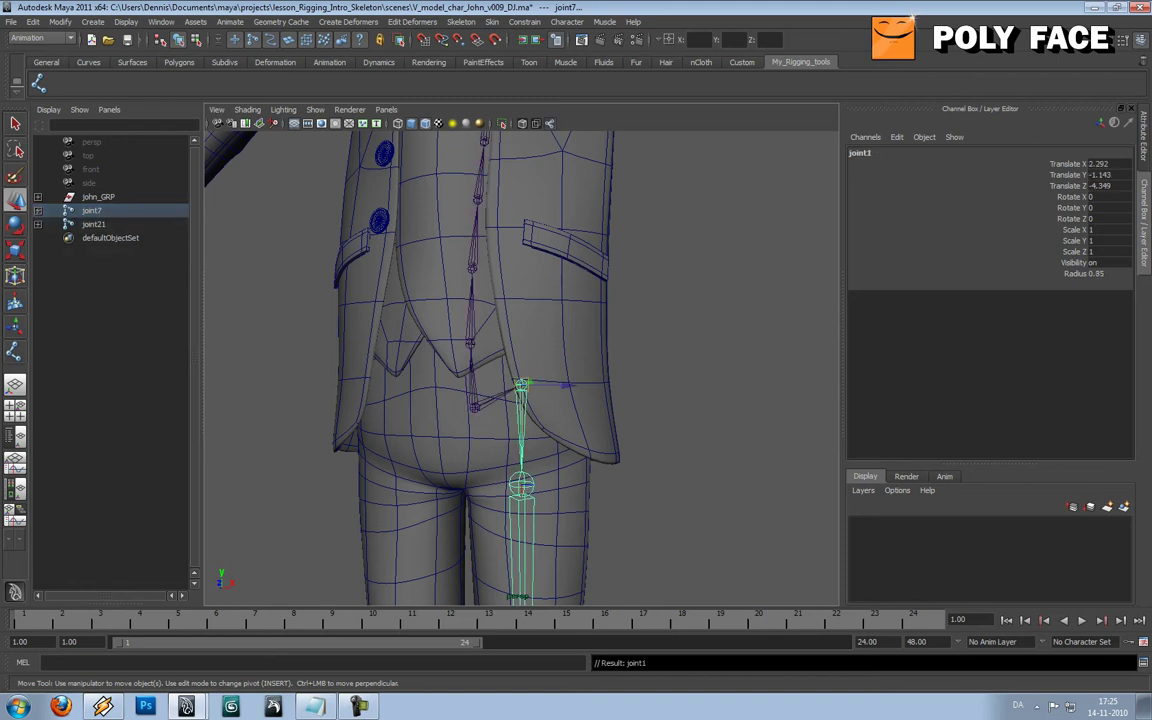
# - Test-rotate the spine's root joint with the attached leg chain, undo the rotation and deselect the joint
pyautogui.click(474, 408)
pyautogui.click(521, 385)
pyautogui.press('Up')
pyautogui.press('e')
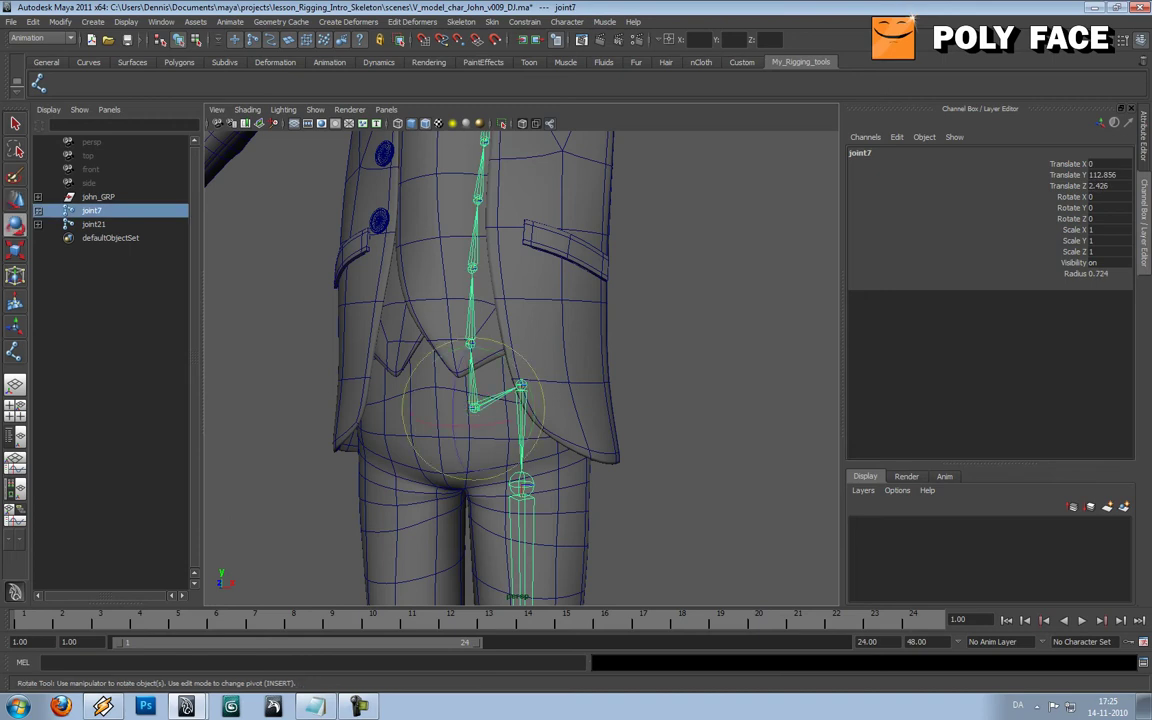
pyautogui.moveTo(454, 404)
pyautogui.mouseDown()
pyautogui.moveTo(456, 424)
pyautogui.moveTo(456, 386)
pyautogui.mouseUp()
pyautogui.hotkey('ctrl', 'z')
pyautogui.click(680, 380)
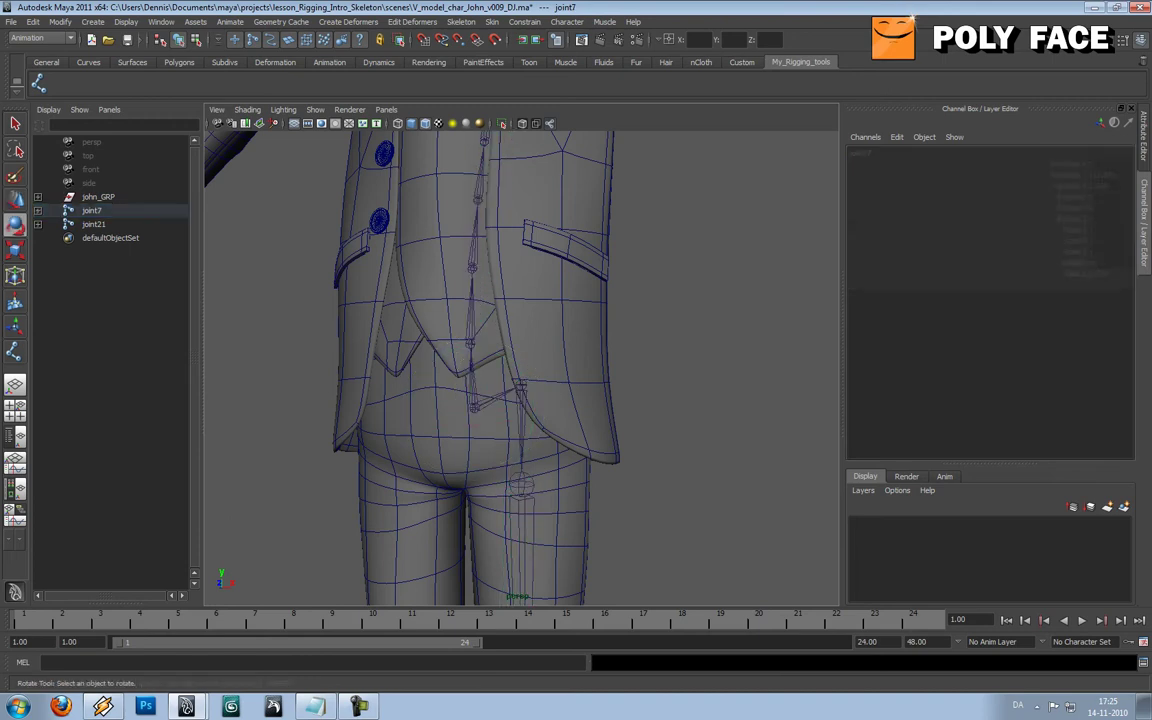
# - Parent the arm chain's collarbone joint to the upper spine joint at the base of the neck
pyautogui.keyDown('alt'); pyautogui.moveTo(520, 170); pyautogui.dragTo(515, 590, button='middle'); pyautogui.keyUp('alt')
pyautogui.keyDown('alt'); pyautogui.moveTo(515, 400); pyautogui.dragTo(650, 400, button='right'); pyautogui.keyUp('alt')
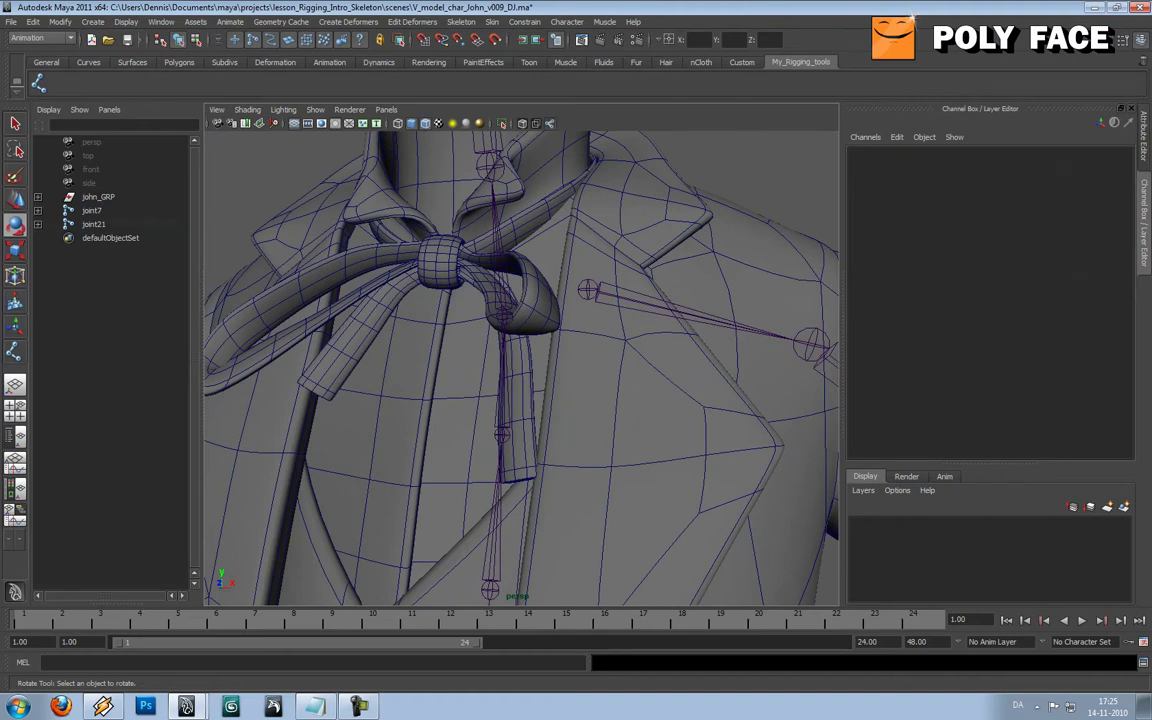
pyautogui.click(640, 300)
pyautogui.keyDown('alt'); pyautogui.moveTo(640, 330); pyautogui.dragTo(620, 375); pyautogui.keyUp('alt')
pyautogui.keyDown('shift'); pyautogui.click(453, 371); pyautogui.keyUp('shift')
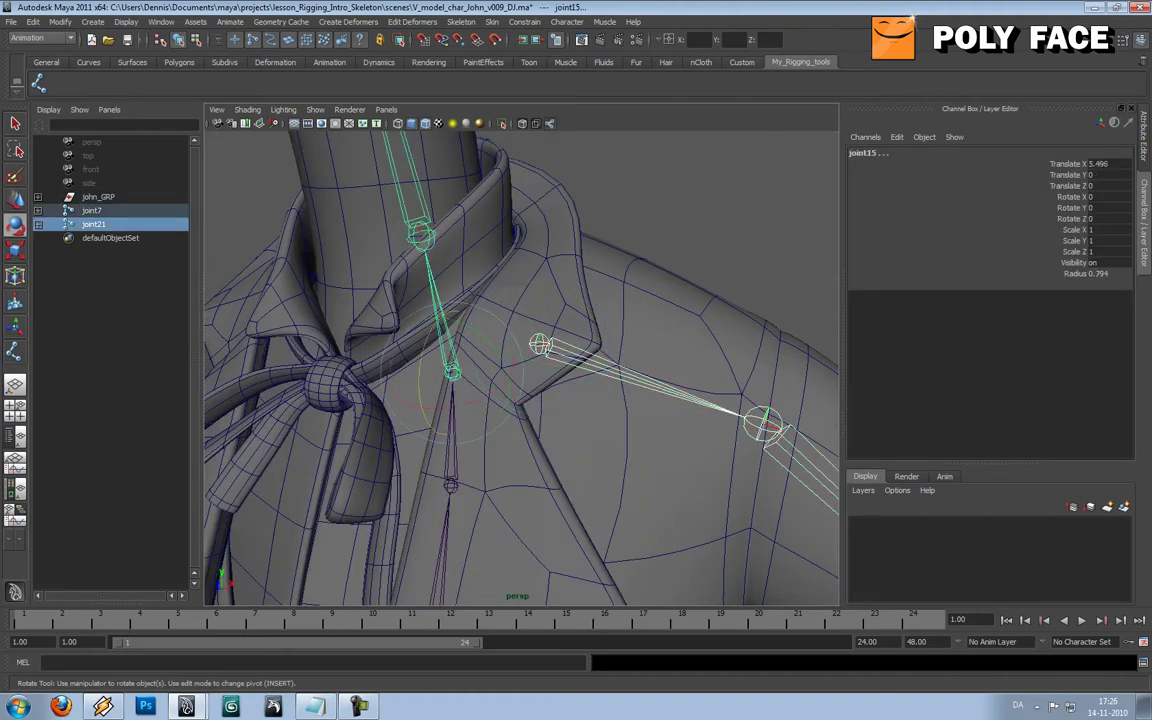
pyautogui.press('p')
pyautogui.click(680, 210)
# - Try rotating the upper spine joint with the attached arm chain, then undo the rotation and deselect the joint
pyautogui.keyDown('alt'); pyautogui.moveTo(660, 300); pyautogui.dragTo(460, 300, button='right'); pyautogui.keyUp('alt')
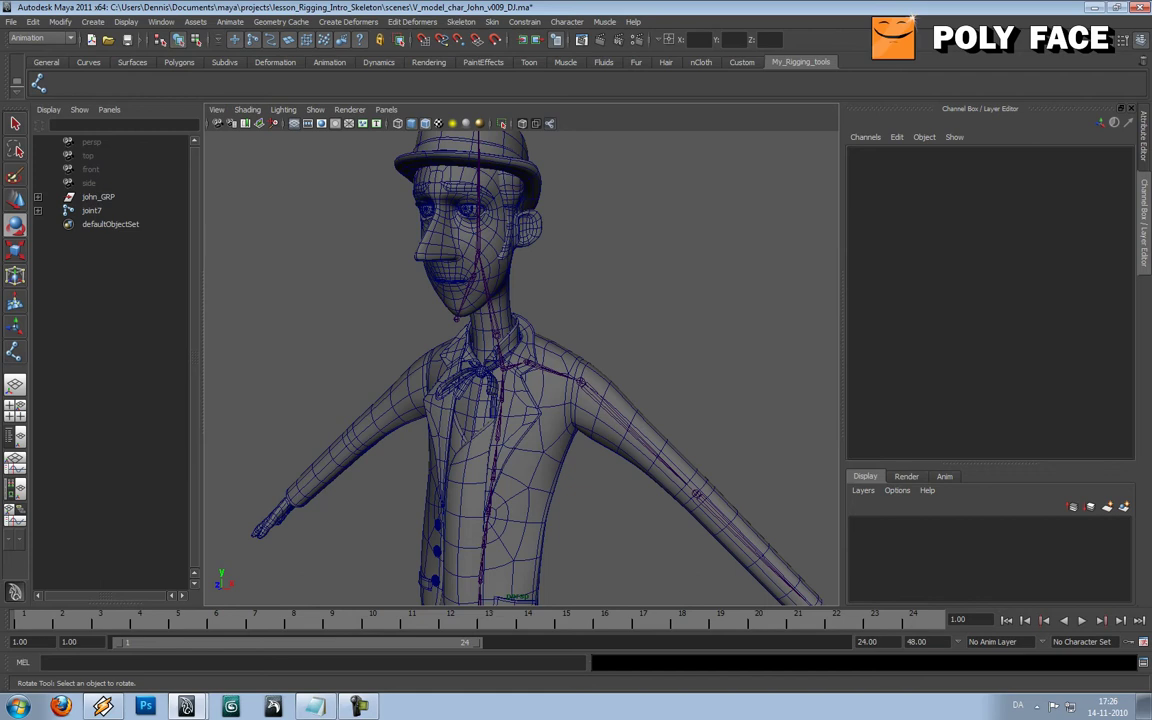
pyautogui.click(502, 362)
pyautogui.keyDown('alt'); pyautogui.moveTo(560, 360); pyautogui.dragTo(390, 345); pyautogui.keyUp('alt')
pyautogui.hotkey('ctrl', 'z')
pyautogui.click(620, 300)
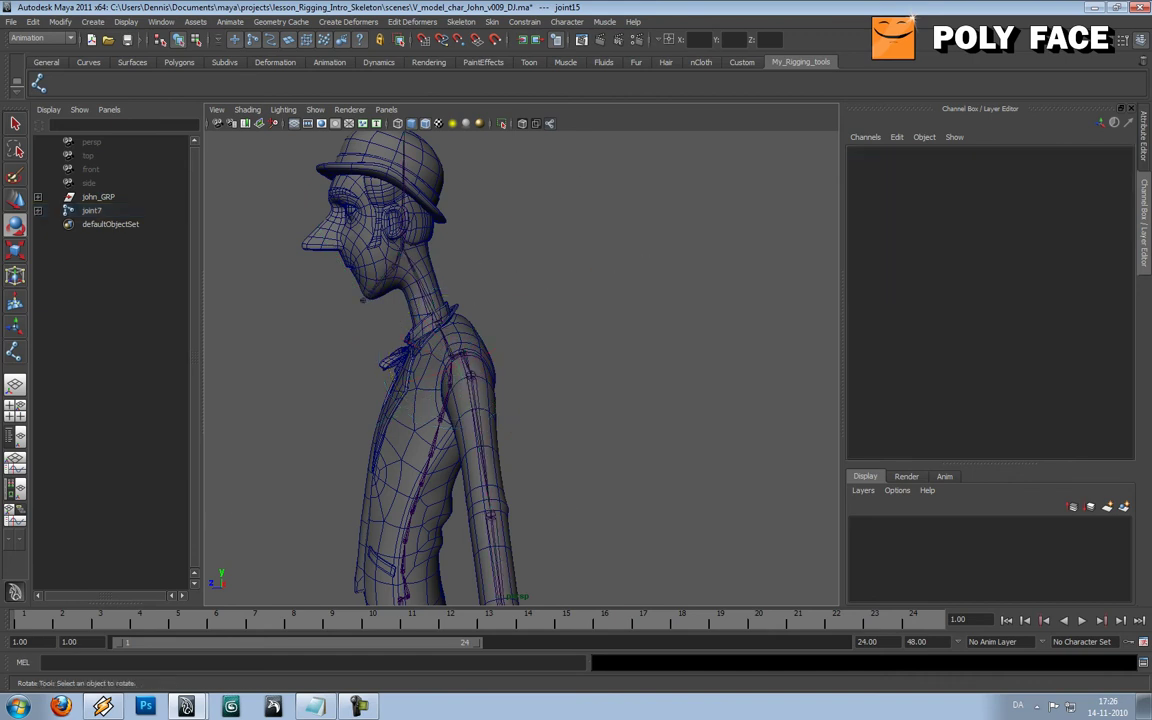
# - Examine the connected skeleton in the whole body from several angles, including the legs and arms
pyautogui.keyDown('alt'); pyautogui.moveTo(620, 300); pyautogui.dragTo(430, 300, button='right'); pyautogui.keyUp('alt')
pyautogui.keyDown('alt'); pyautogui.moveTo(430, 380); pyautogui.dragTo(640, 380); pyautogui.keyUp('alt')
pyautogui.keyDown('alt'); pyautogui.moveTo(640, 380); pyautogui.dragTo(600, 243, button='middle'); pyautogui.keyUp('alt')
pyautogui.keyDown('alt'); pyautogui.moveTo(600, 300); pyautogui.dragTo(700, 320, button='right'); pyautogui.keyUp('alt')
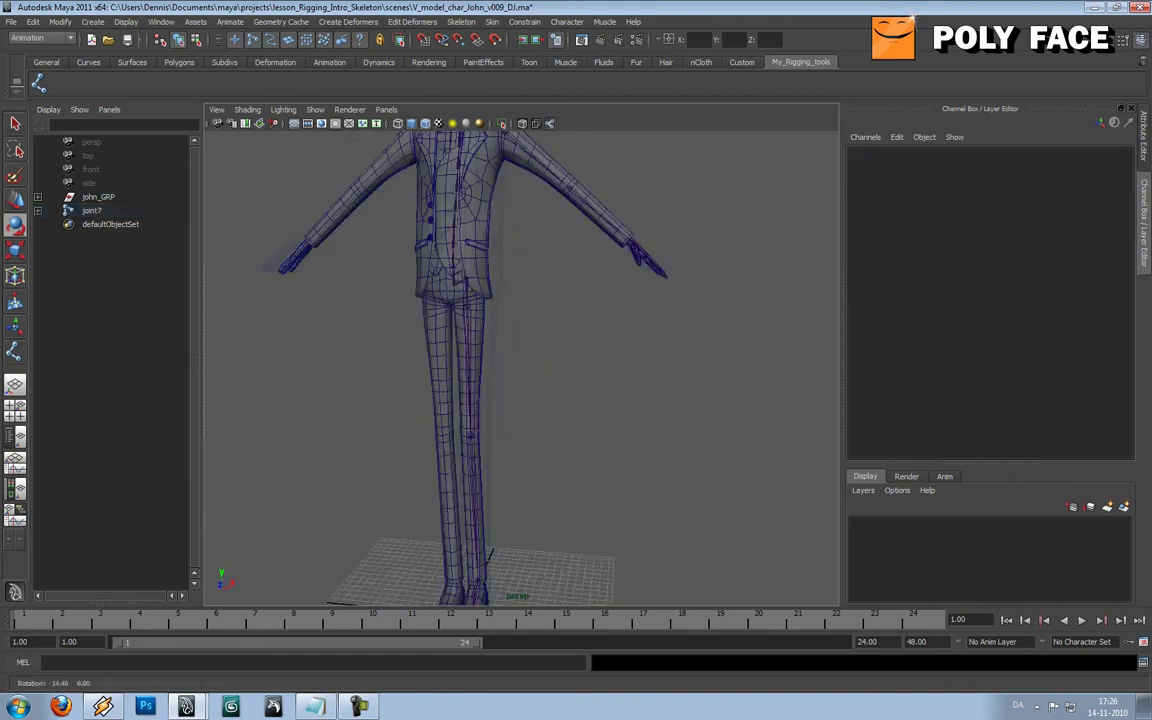
pyautogui.keyDown('alt'); pyautogui.moveTo(700, 320); pyautogui.dragTo(560, 370); pyautogui.keyUp('alt')
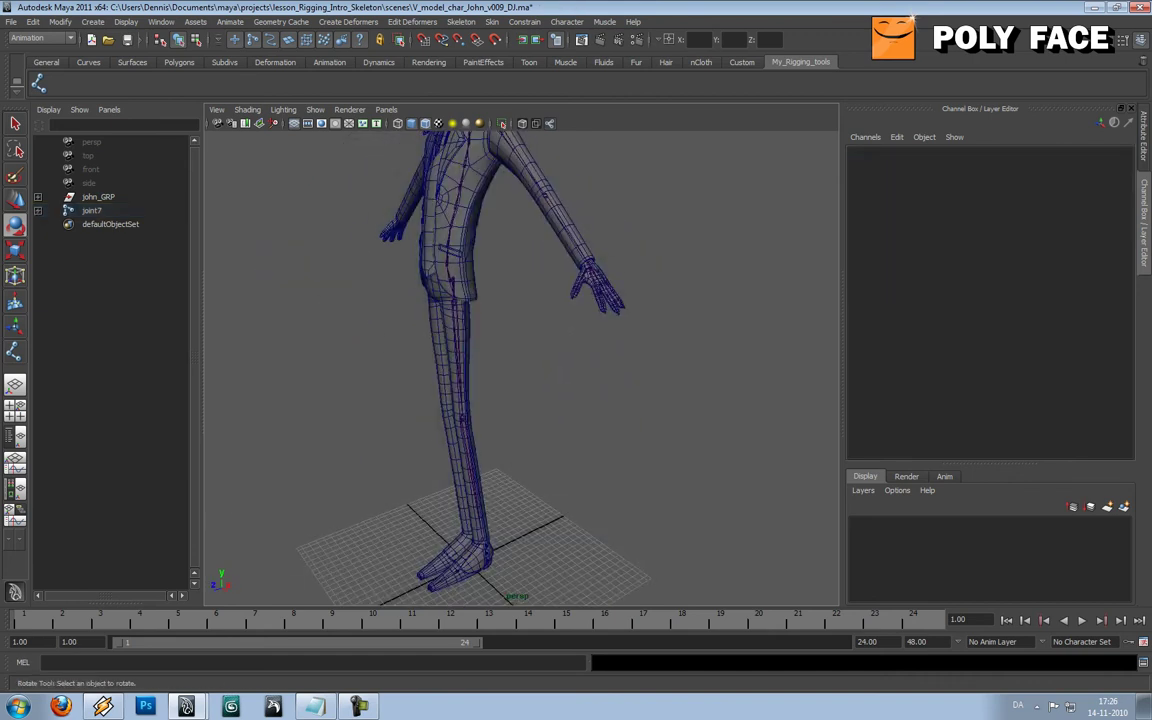
pyautogui.keyDown('alt'); pyautogui.moveTo(560, 370); pyautogui.dragTo(706, 355); pyautogui.keyUp('alt')
pyautogui.scroll(1, 600, 360)
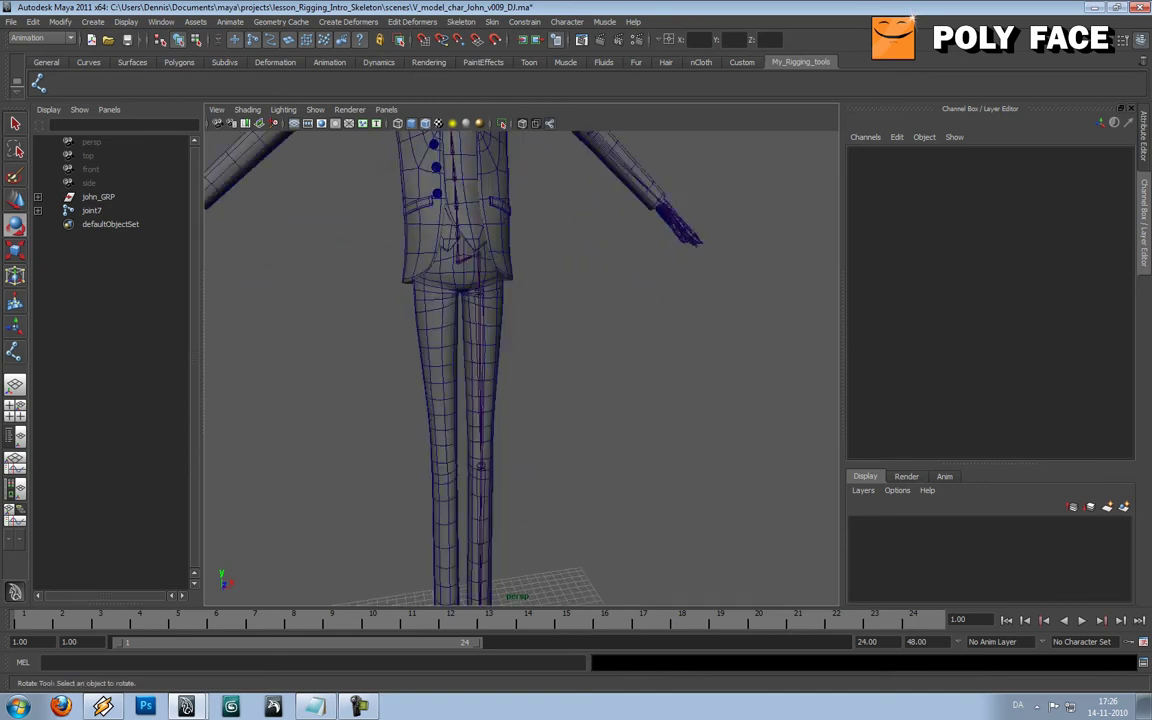
pyautogui.scroll(-1, 600, 360)
pyautogui.keyDown('alt'); pyautogui.moveTo(600, 350); pyautogui.dragTo(645, 430, button='middle'); pyautogui.keyUp('alt')
pyautogui.keyDown('alt'); pyautogui.moveTo(600, 360); pyautogui.dragTo(680, 370, button='right'); pyautogui.keyUp('alt')
pyautogui.keyDown('alt'); pyautogui.moveTo(680, 370); pyautogui.dragTo(630, 362); pyautogui.keyUp('alt')
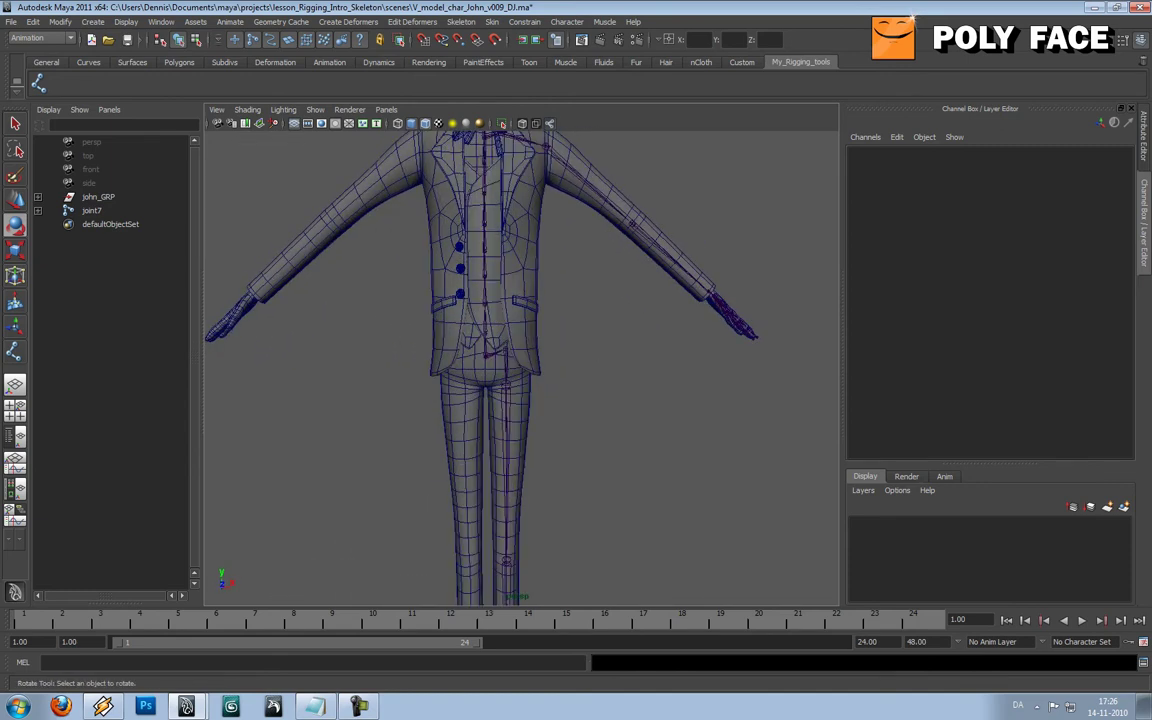
# - Open the Mirror Joint options for the leg chain's top joint and place the window clear of the outliner
pyautogui.click(507, 354)
pyautogui.keyDown('alt'); pyautogui.moveTo(600, 430); pyautogui.dragTo(611, 345, button='middle'); pyautogui.keyUp('alt')
pyautogui.keyDown('alt'); pyautogui.moveTo(611, 345); pyautogui.dragTo(540, 345, button='right'); pyautogui.keyUp('alt')
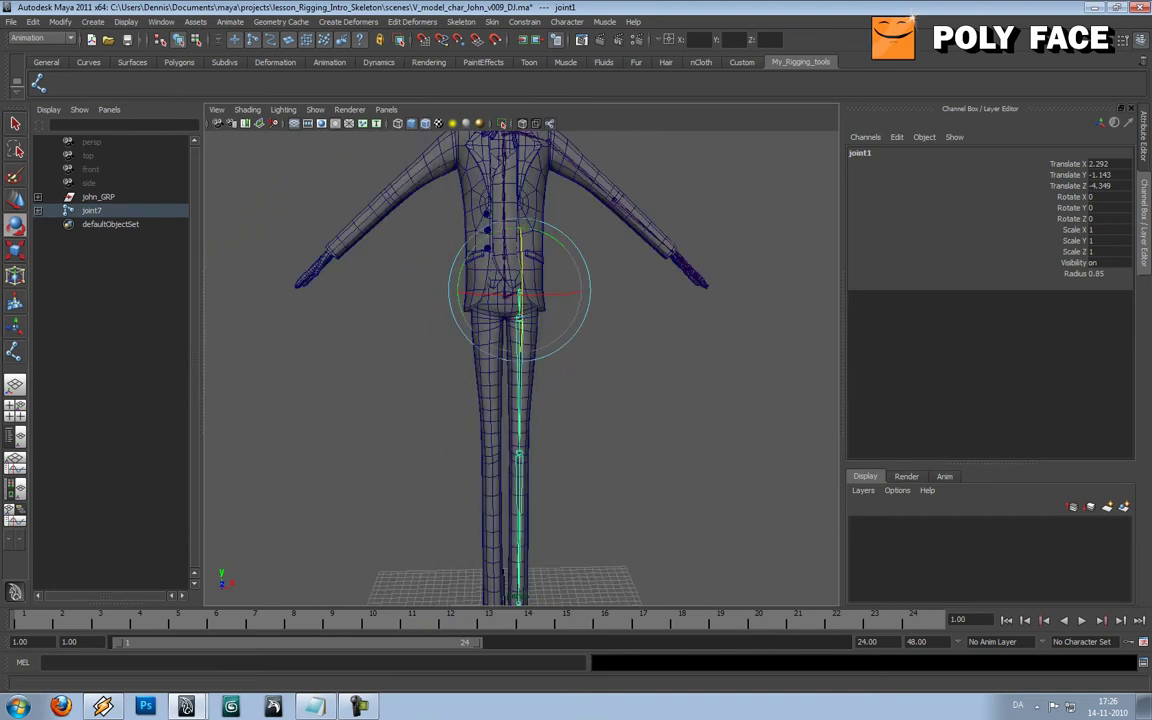
pyautogui.click(492, 22)
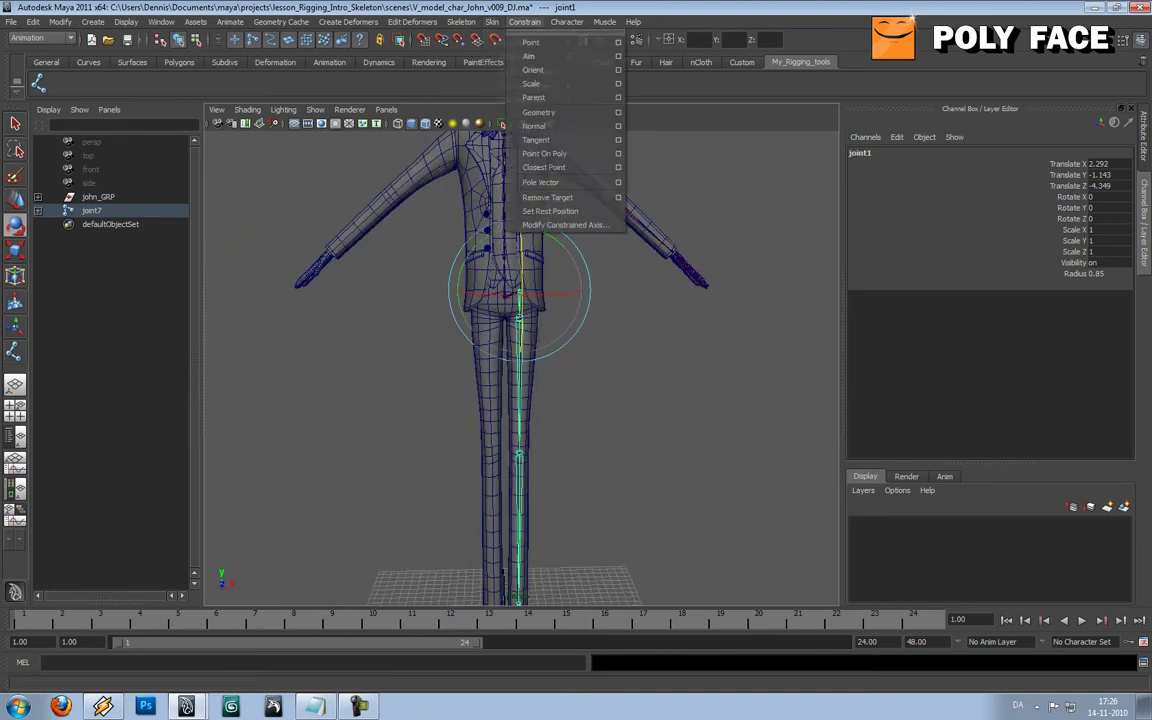
pyautogui.moveTo(461, 22)
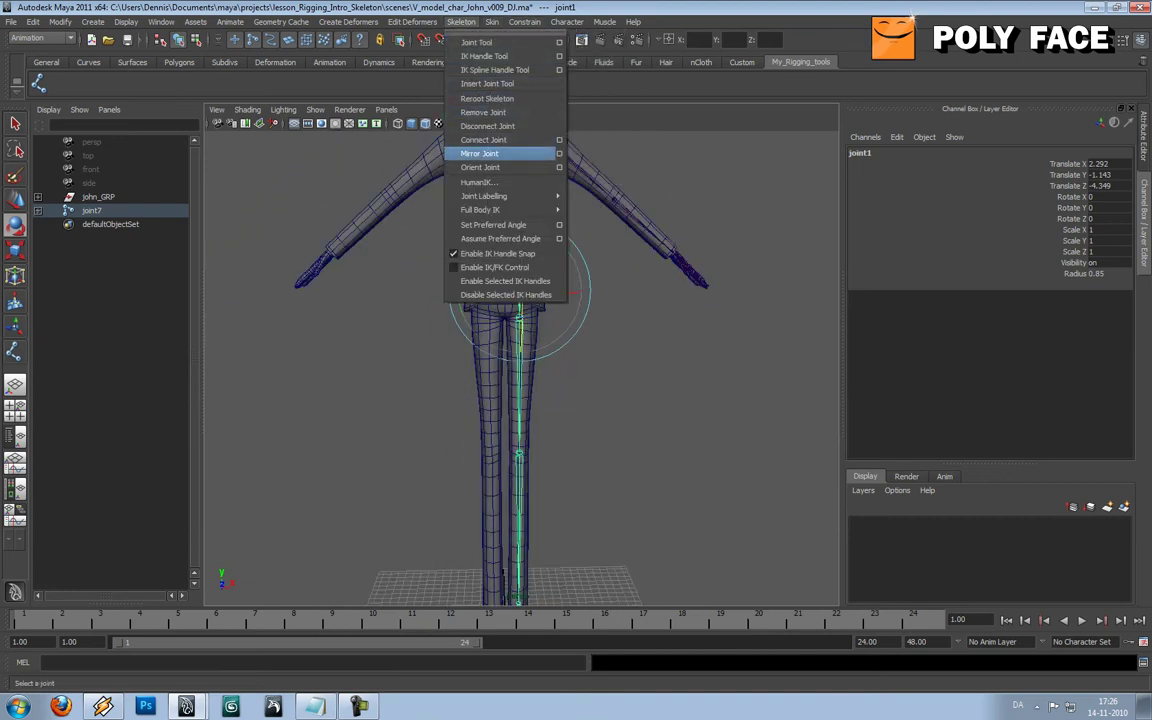
pyautogui.click(559, 153)
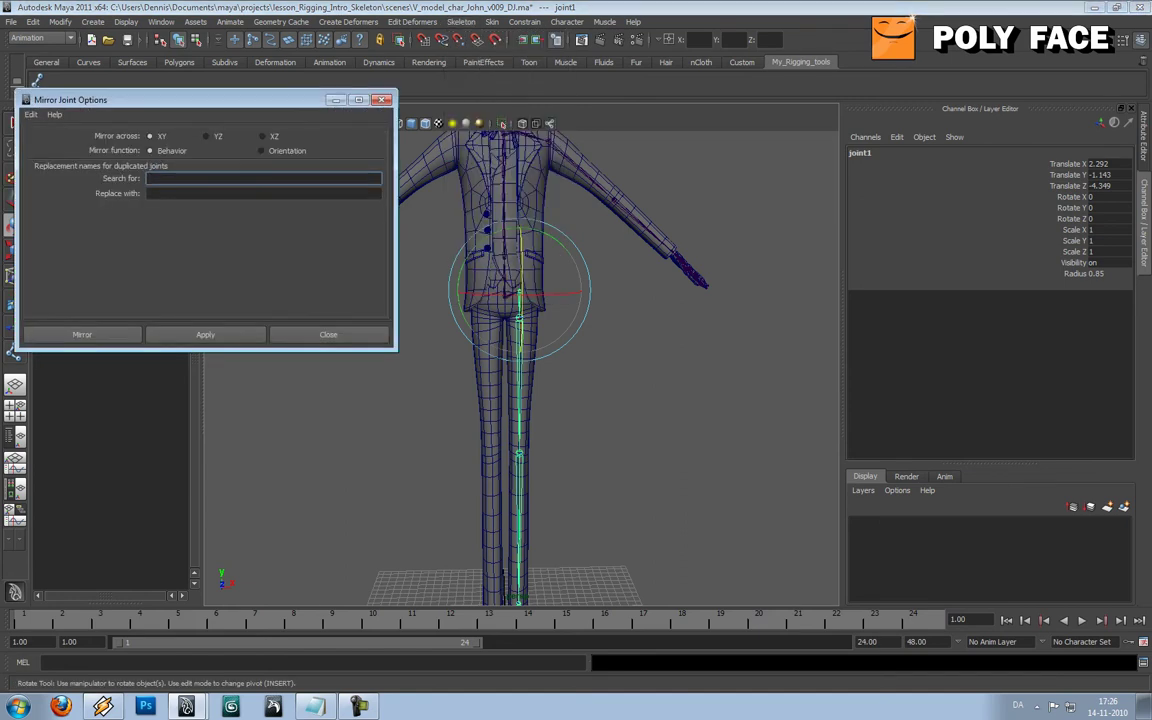
pyautogui.moveTo(150, 99); pyautogui.dragTo(625, 74)
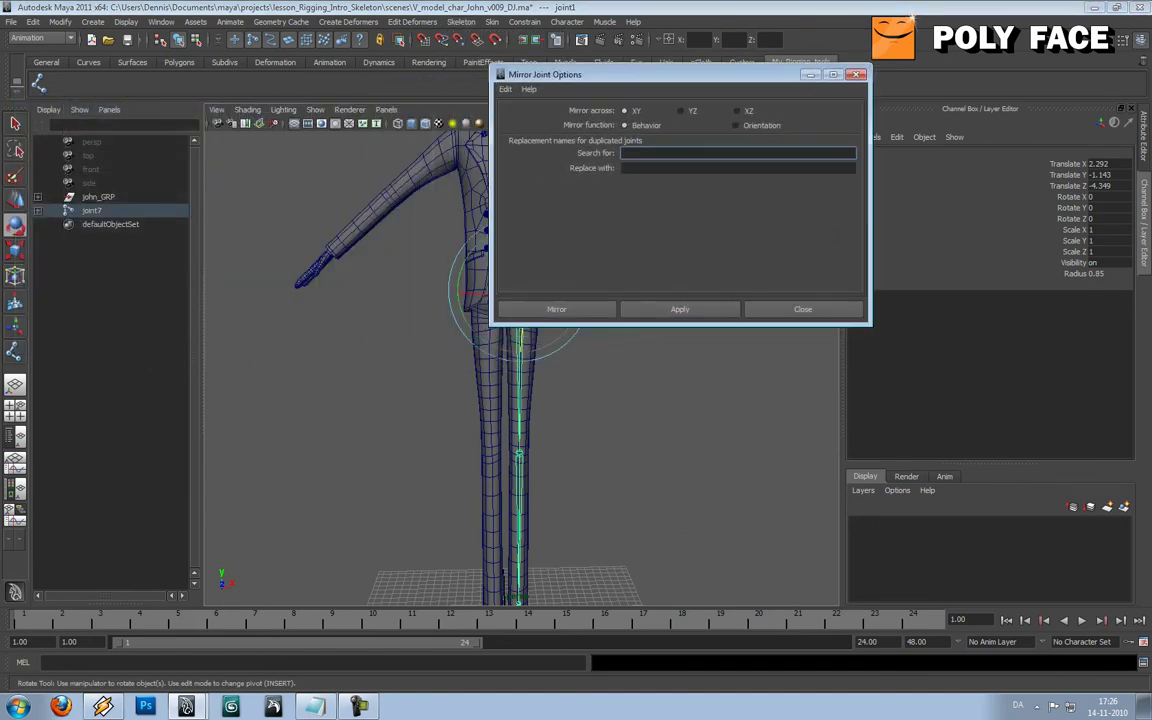
# - Compare the mirror planes with the character, choose mirroring across YZ, and close the options without mirroring
pyautogui.keyDown('alt'); pyautogui.moveTo(600, 430); pyautogui.dragTo(512, 455); pyautogui.keyUp('alt')
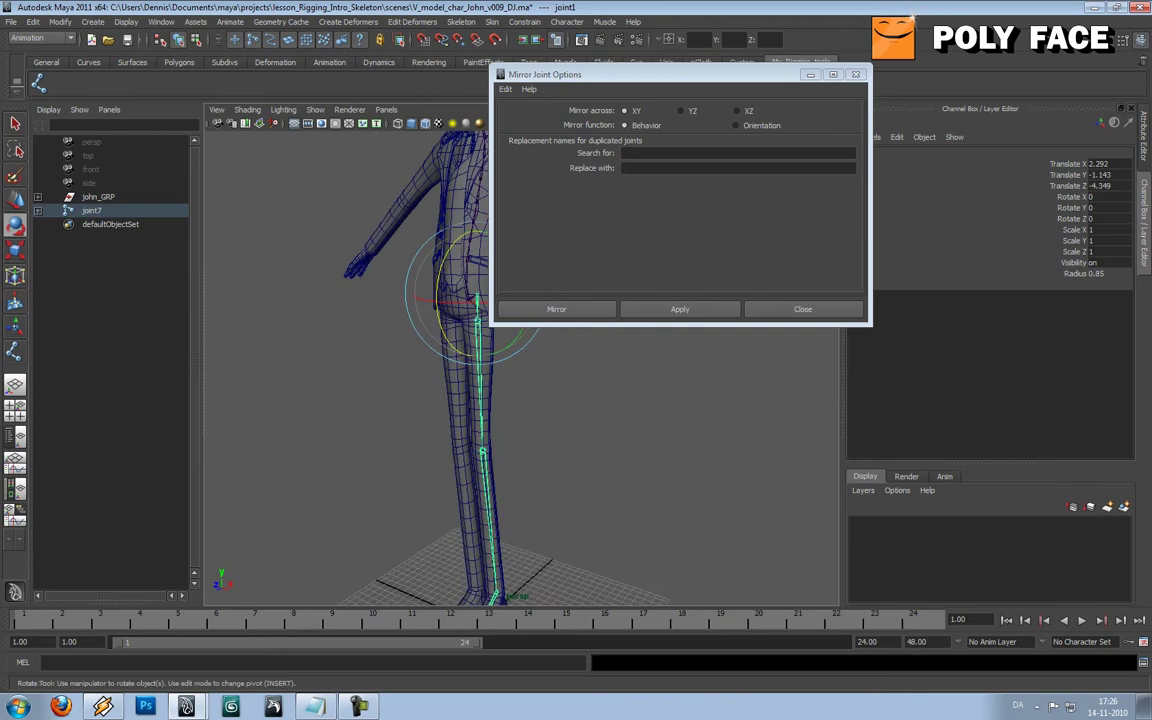
pyautogui.keyDown('alt'); pyautogui.moveTo(512, 455); pyautogui.dragTo(457, 518, button='middle'); pyautogui.keyUp('alt')
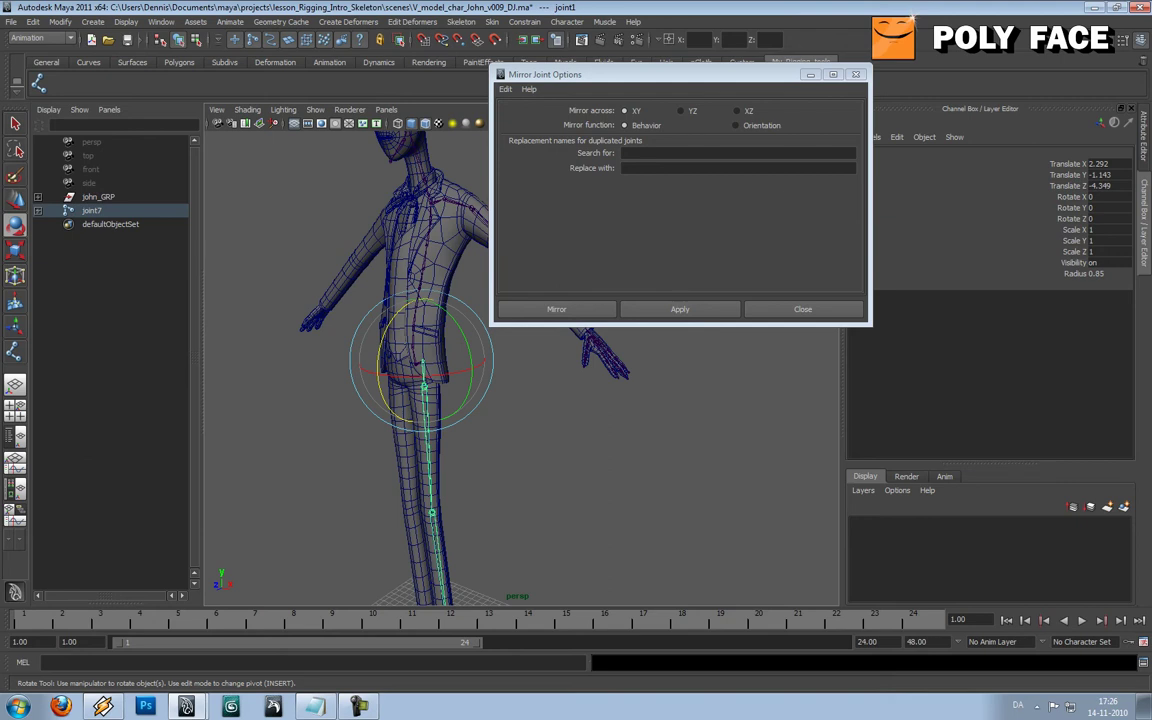
pyautogui.keyDown('alt'); pyautogui.moveTo(420, 400); pyautogui.dragTo(385, 398); pyautogui.keyUp('alt')
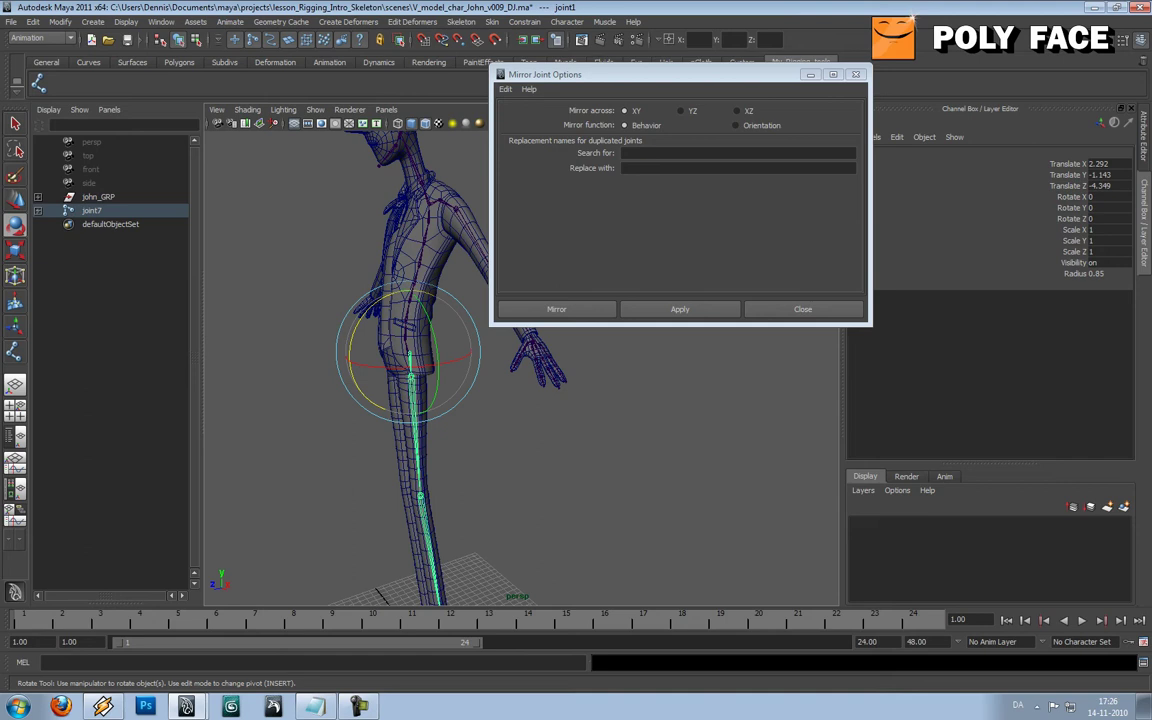
pyautogui.click(625, 153)
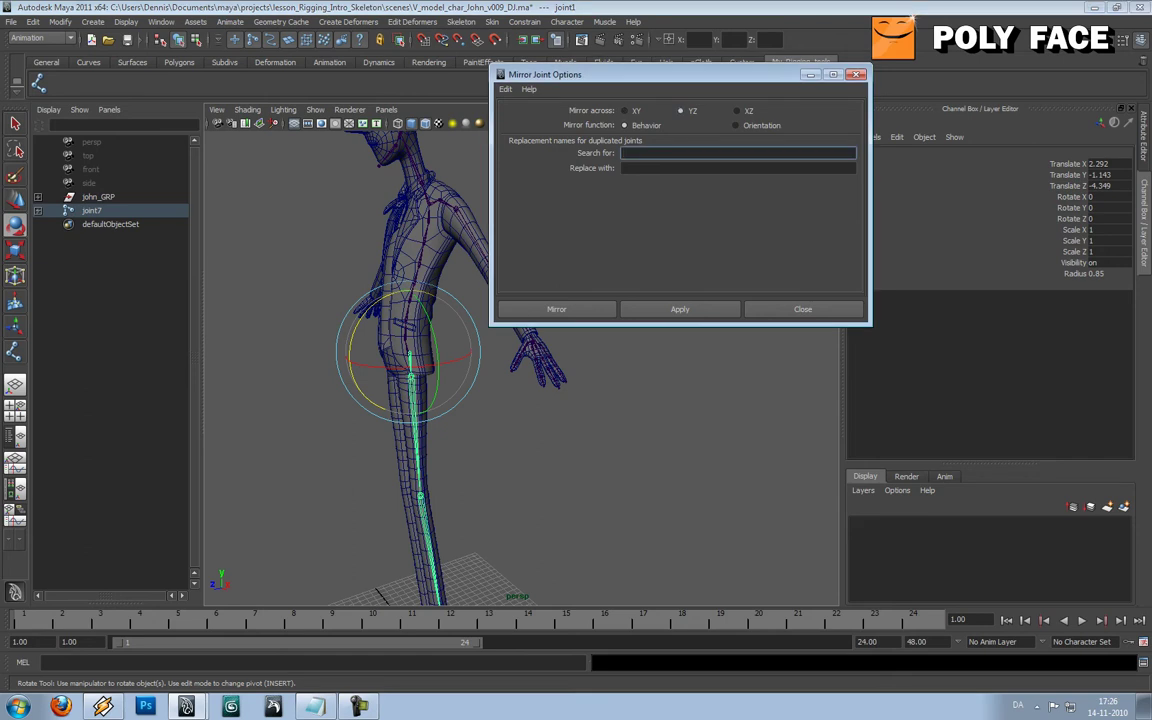
pyautogui.keyDown('alt'); pyautogui.moveTo(420, 420); pyautogui.dragTo(490, 403); pyautogui.keyUp('alt')
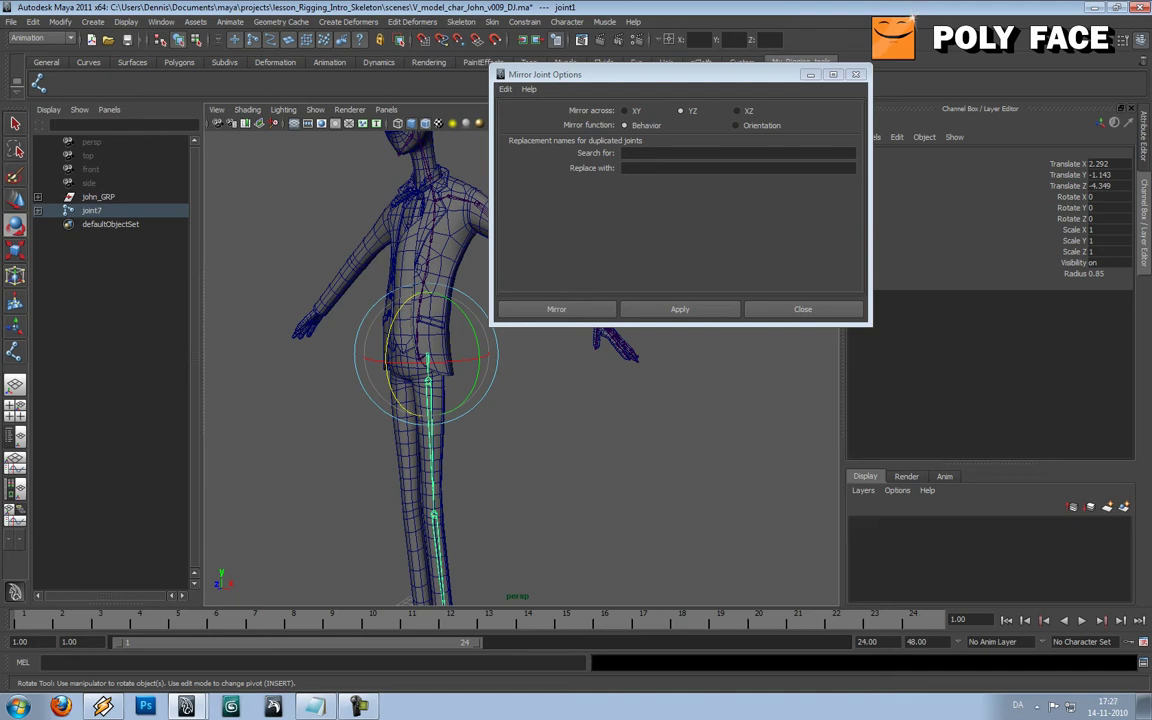
pyautogui.click(856, 74)
# - Expand the joint hierarchy and rename the skeleton's root joint as M_Spine_01_JNT
pyautogui.click(38, 211)
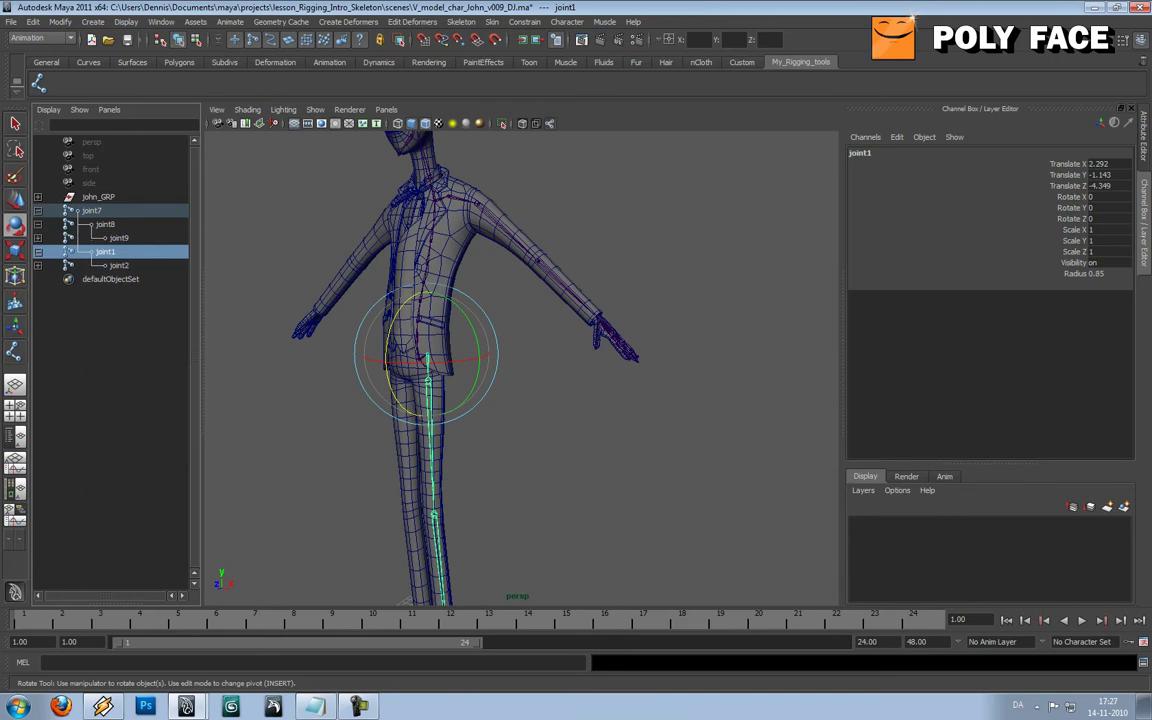
pyautogui.click(92, 211)
pyautogui.moveTo(520, 390)
pyautogui.keyDown('alt'); pyautogui.mouseDown()
pyautogui.moveTo(600, 392)
pyautogui.moveTo(540, 390)
pyautogui.mouseUp(); pyautogui.keyUp('alt')
pyautogui.scroll(3, 540, 390)
pyautogui.keyDown('alt'); pyautogui.moveTo(540, 390); pyautogui.dragTo(500, 390, button='right'); pyautogui.keyUp('alt')
pyautogui.keyDown('alt'); pyautogui.moveTo(500, 390); pyautogui.dragTo(552, 402, button='middle'); pyautogui.keyUp('alt')
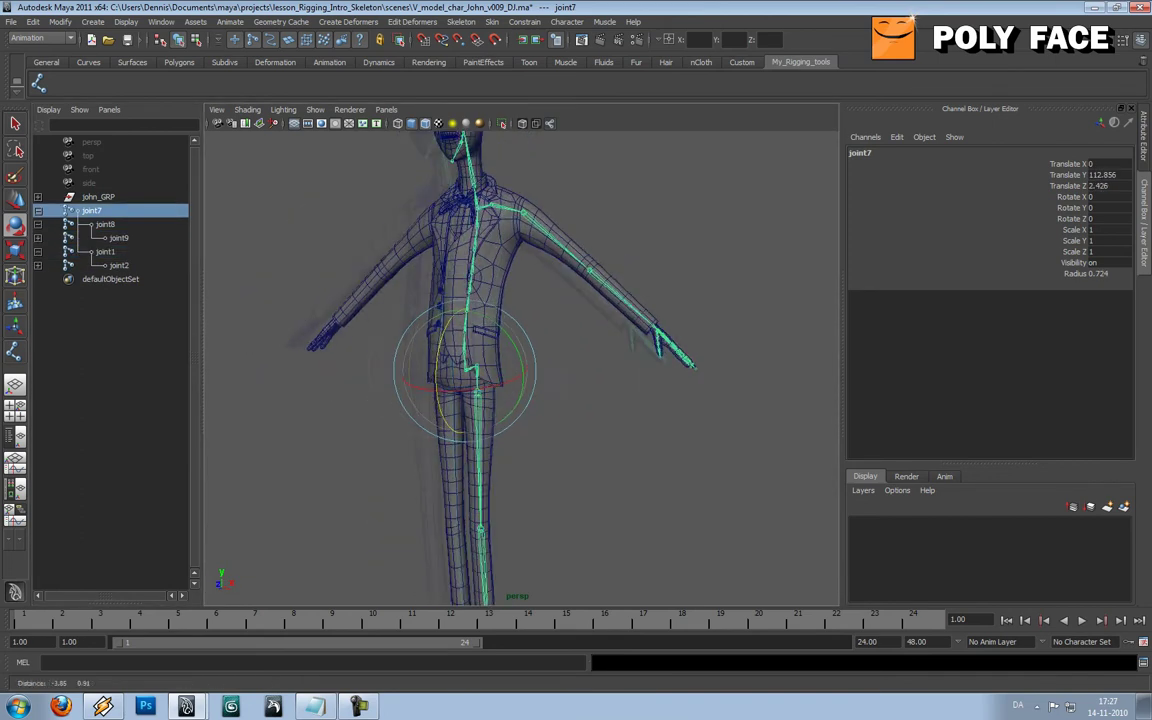
pyautogui.keyDown('alt'); pyautogui.moveTo(552, 402); pyautogui.dragTo(595, 402, button='right'); pyautogui.keyUp('alt')
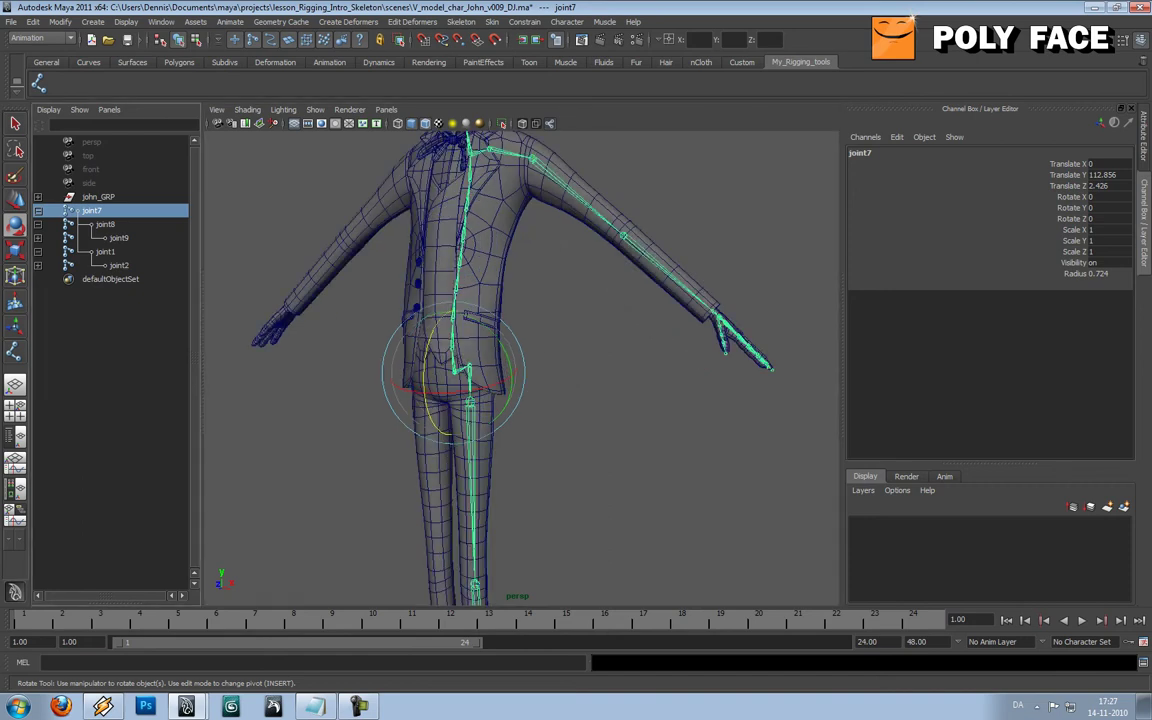
pyautogui.doubleClick(90, 210)
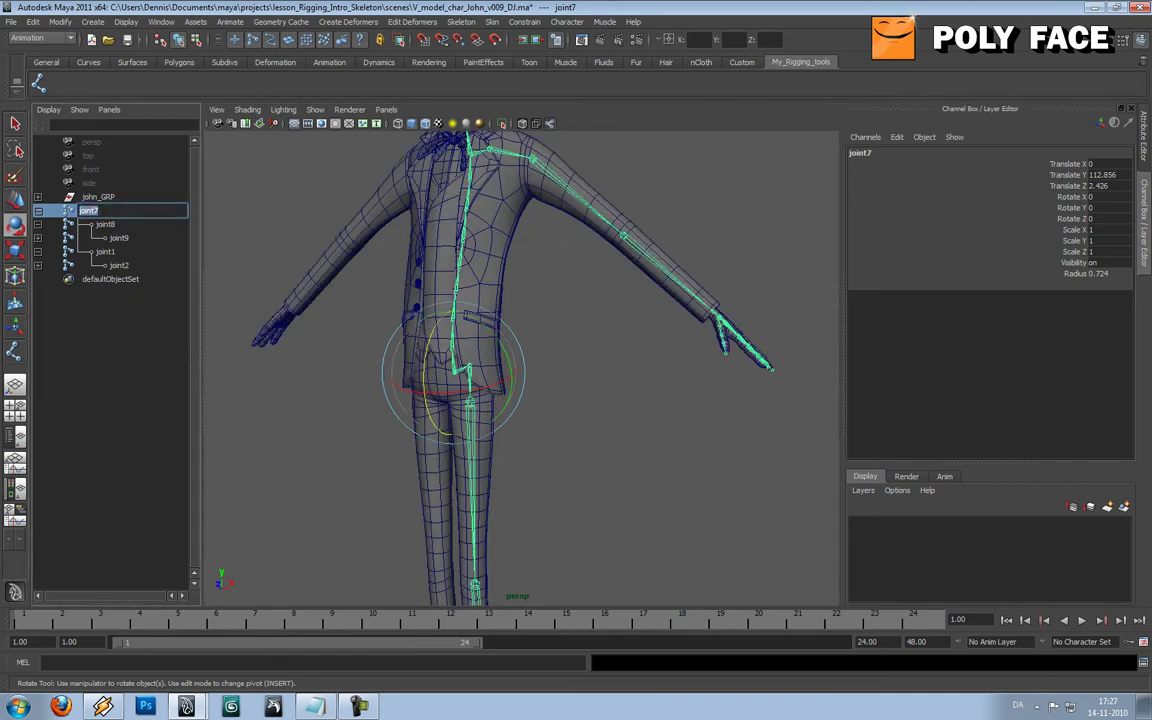
pyautogui.press('BackSpace')
pyautogui.write('M_Spine_01_INT')
pyautogui.press('Return')
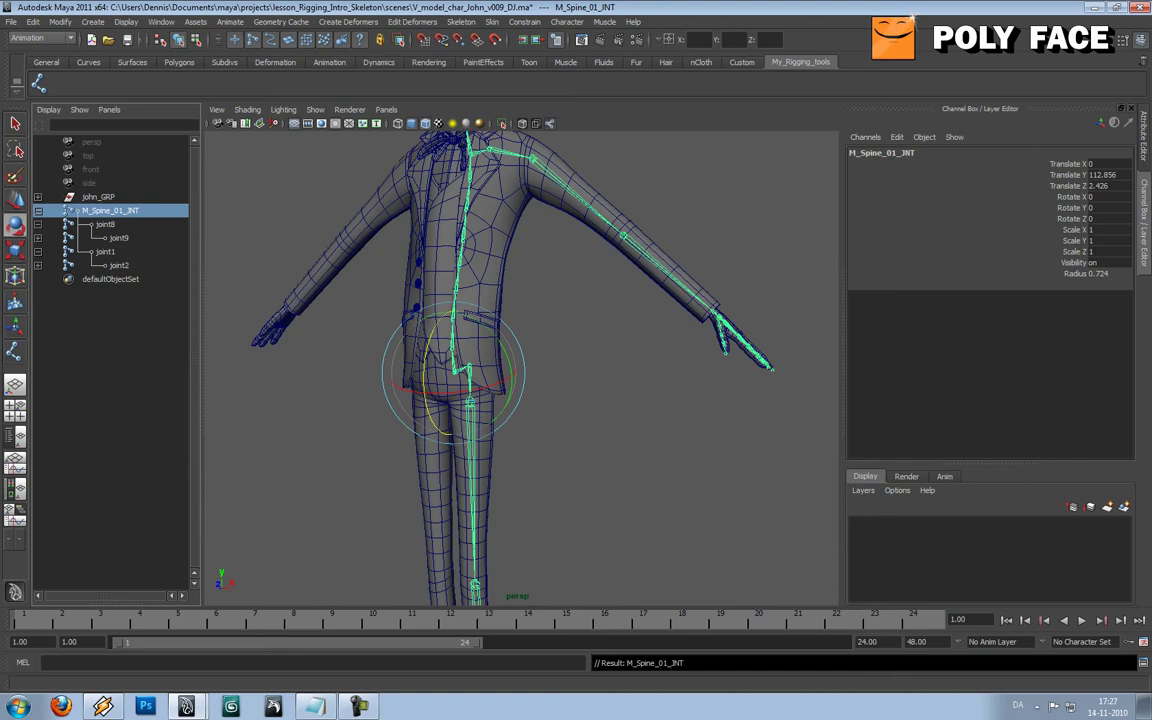
# - Copy the root joint's name M_Spine_01_JNT and paste it as the name of the second spine joint
pyautogui.doubleClick(110, 211)
pyautogui.click(110, 211)
pyautogui.doubleClick(110, 211)
pyautogui.hotkey('ctrl', 'c')
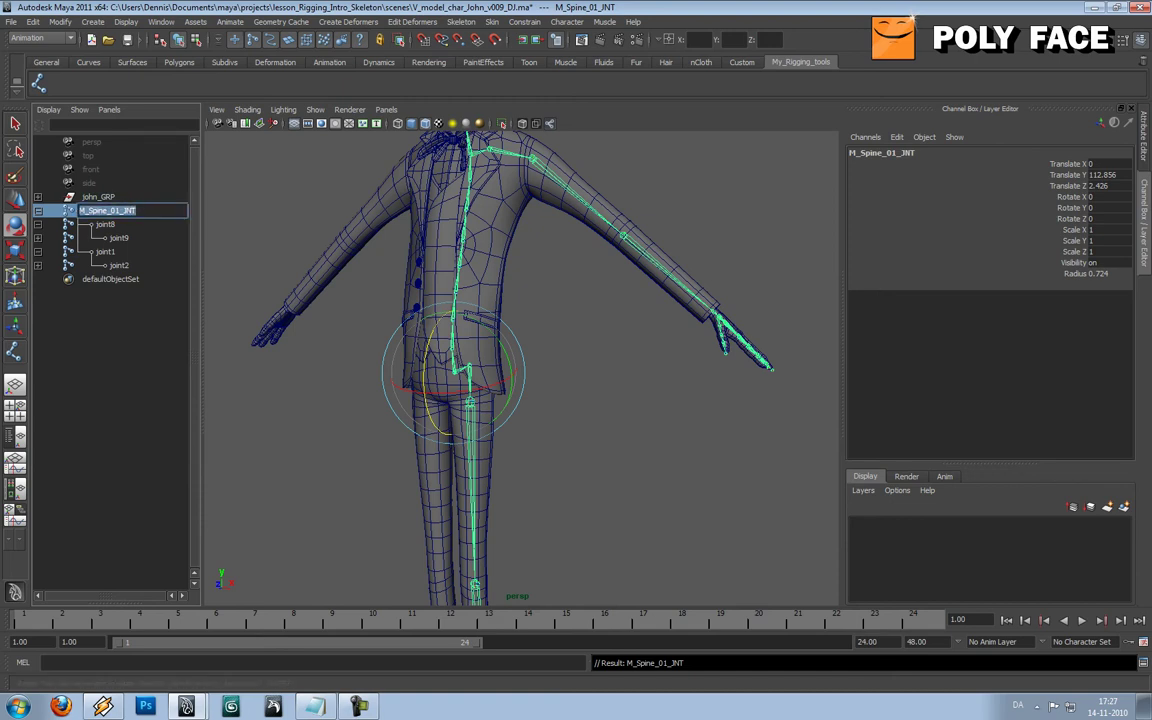
pyautogui.click(106, 224)
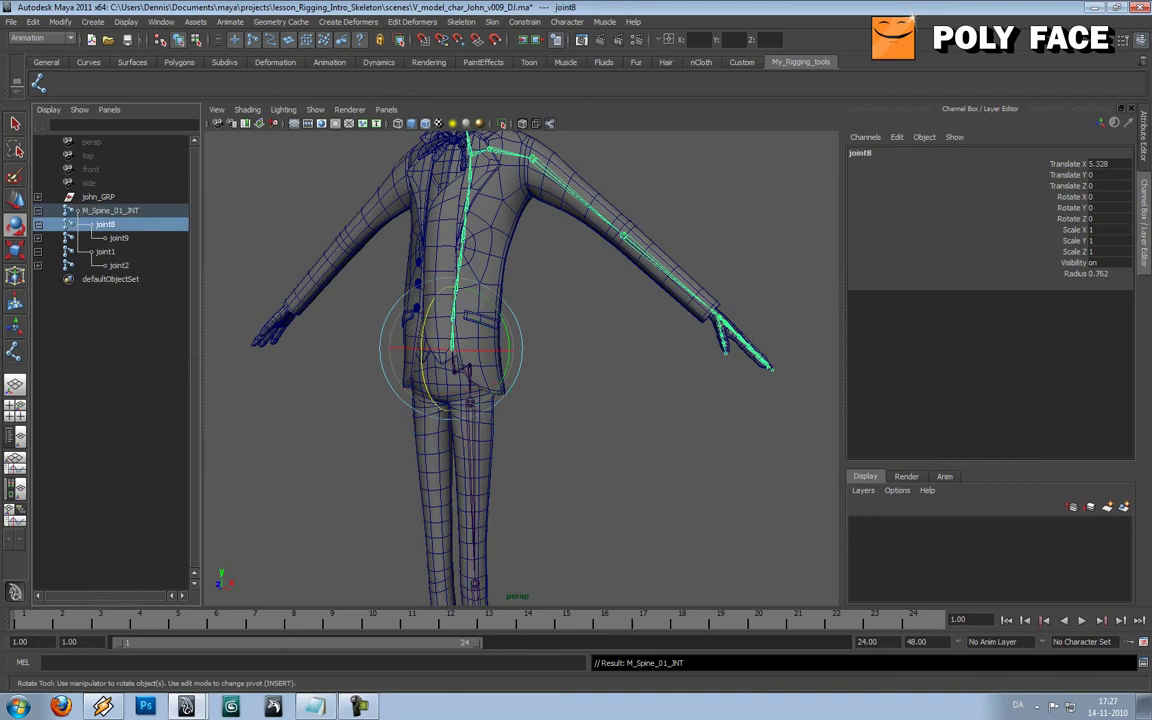
pyautogui.doubleClick(106, 224)
pyautogui.hotkey('ctrl', 'v')
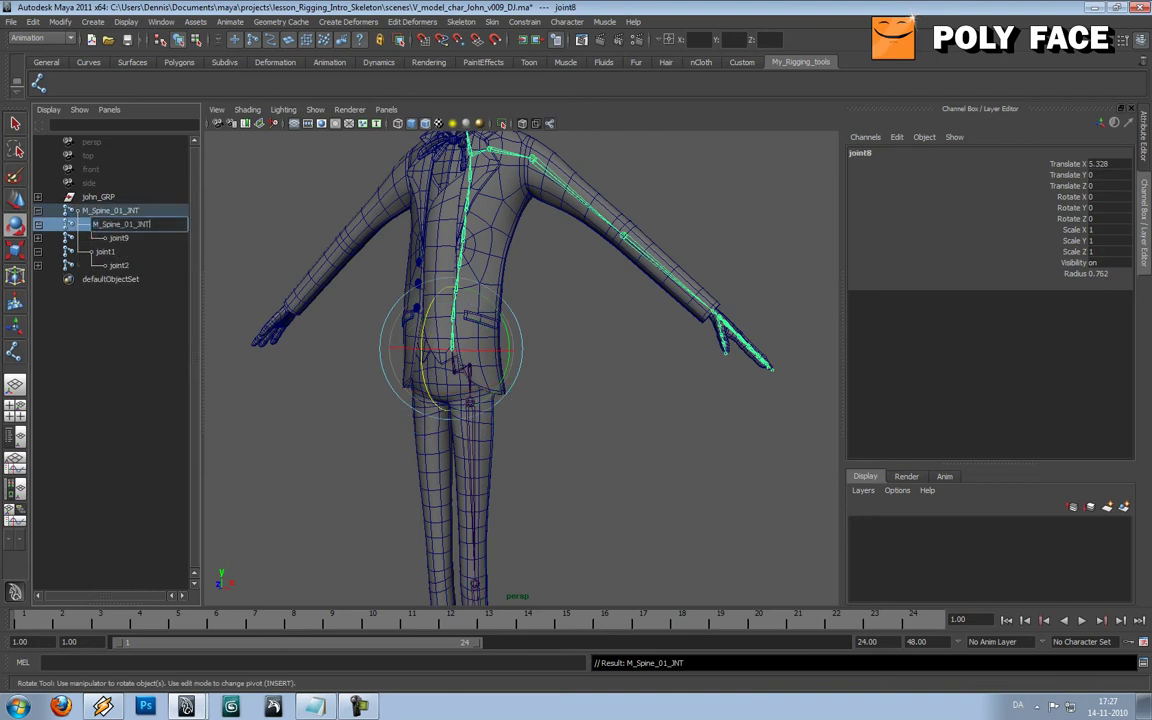
pyautogui.press('Return')
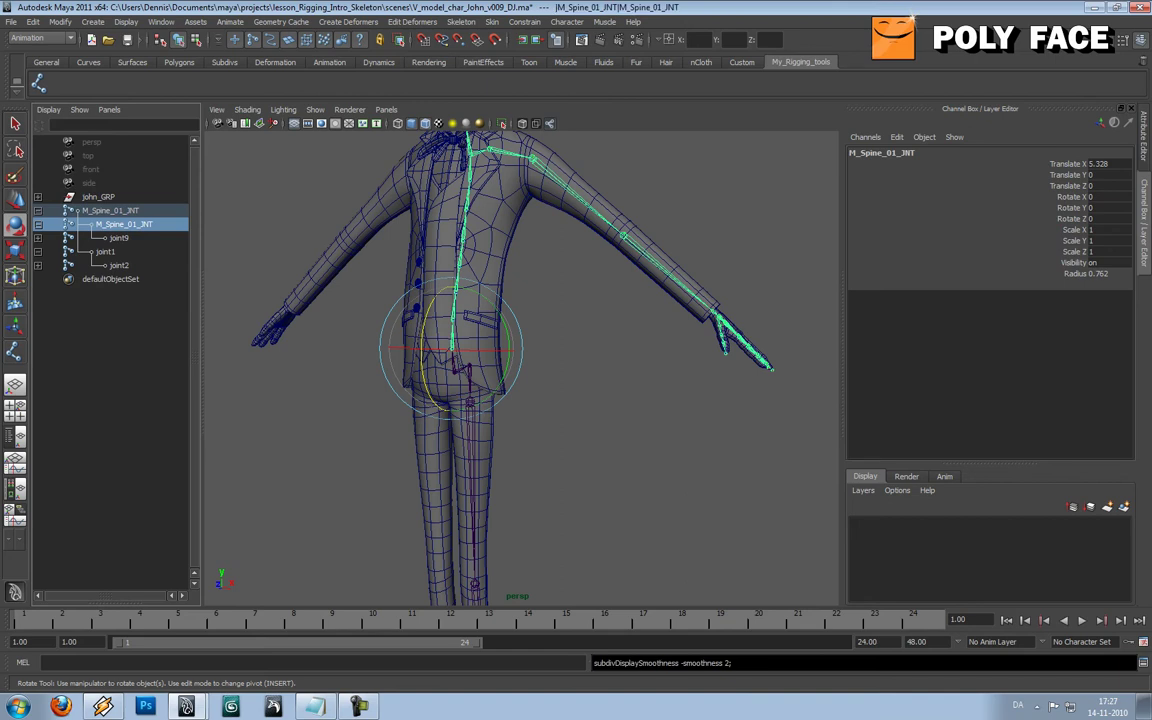
# - Change the second spine joint's name to M_Spine_02_JNT and select the next spine joint below it
pyautogui.doubleClick(141, 224)
pyautogui.click(141, 224)
pyautogui.press('BackSpace')
pyautogui.write('2')
pyautogui.press('Return')
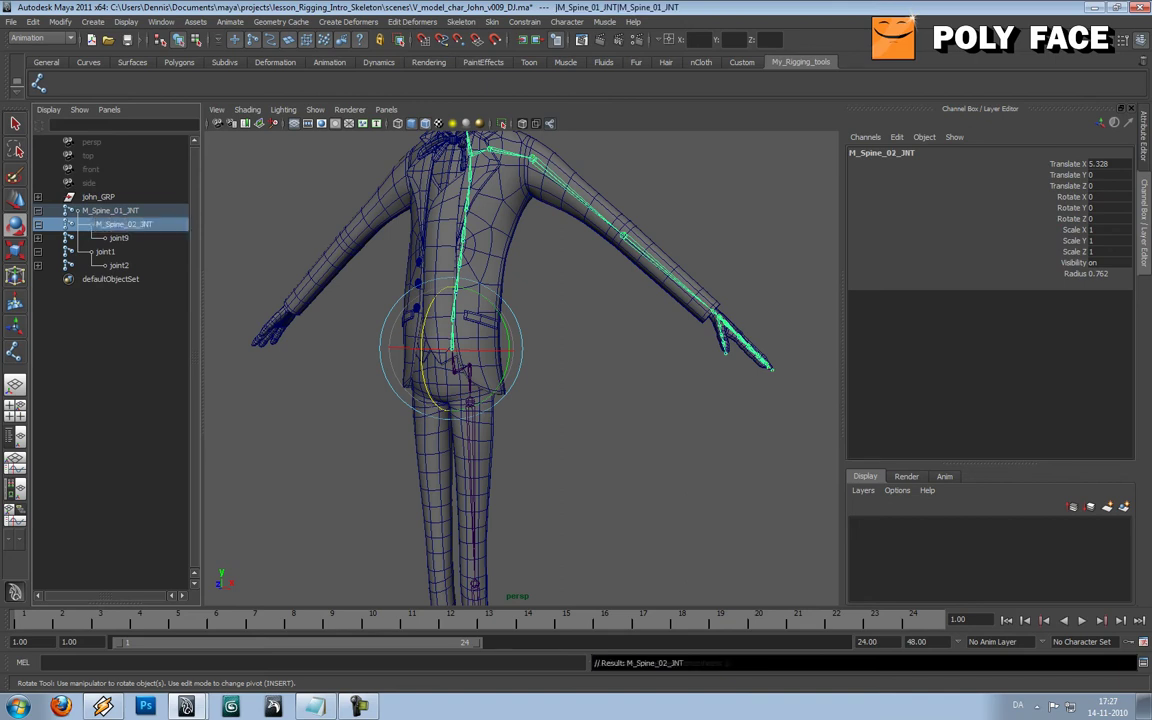
pyautogui.click(119, 238)
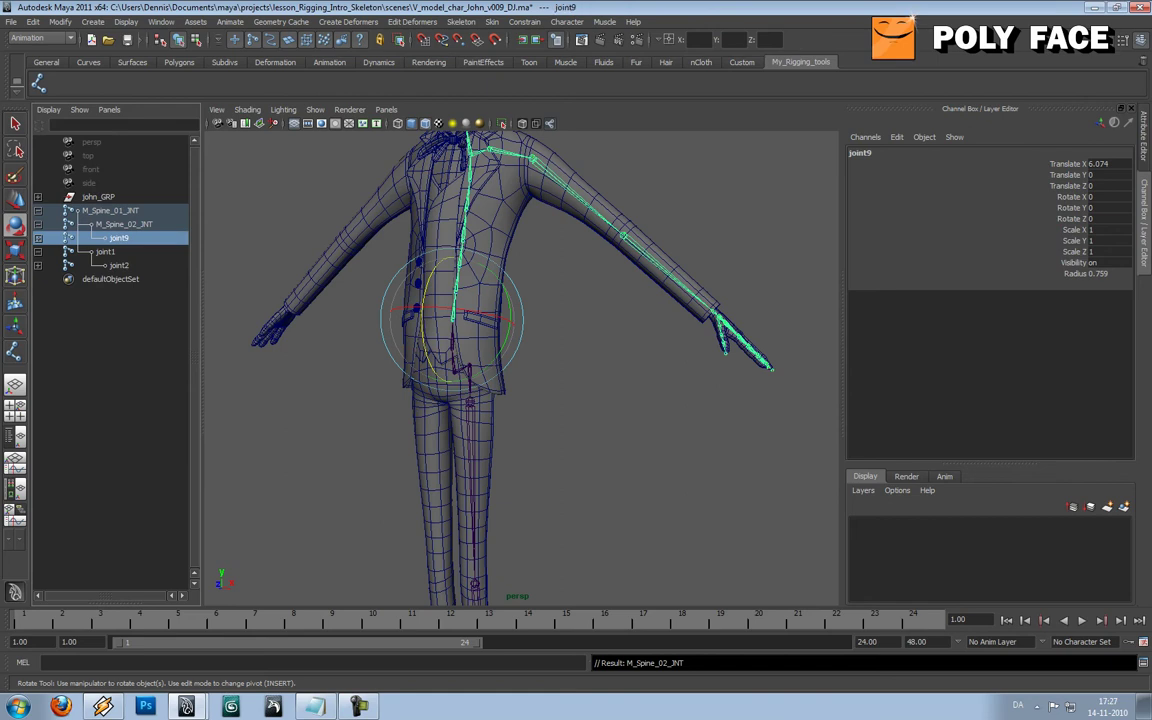
# - Rename the third spine joint as M_Spine_03_JNT, reusing the copied root joint name and changing its number
pyautogui.doubleClick(119, 238)
pyautogui.hotkey('ctrl', 'v')
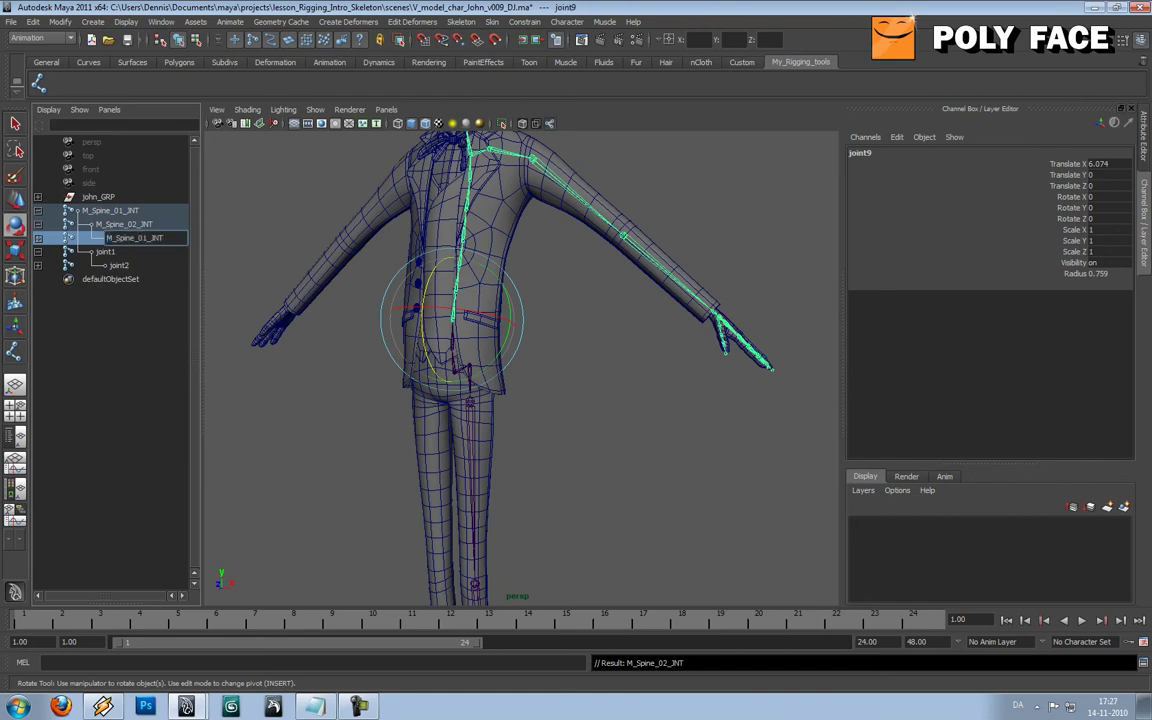
pyautogui.press('Left')
pyautogui.press('Left')
pyautogui.press('Left')
pyautogui.press('Left')
pyautogui.press('BackSpace')
pyautogui.write('3')
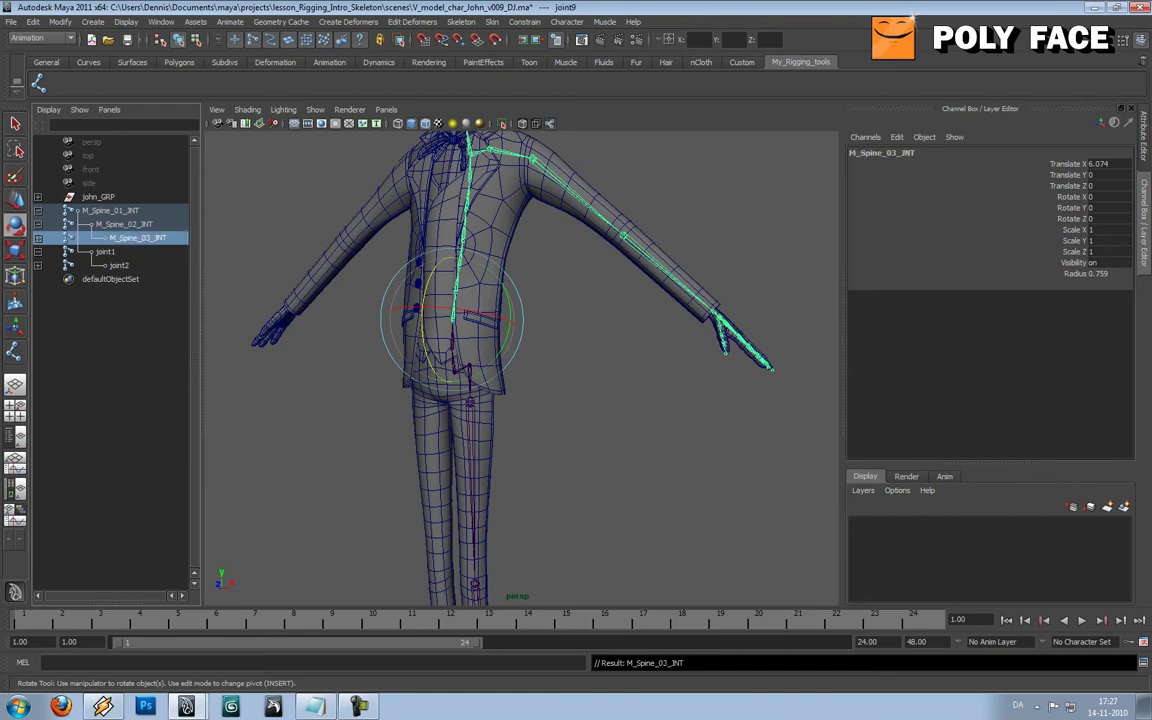
pyautogui.press('Return')
# - Expand M_Spine_03_JNT and rename its child joint as M_Spine_04_JNT using the copied name
pyautogui.click(38, 238)
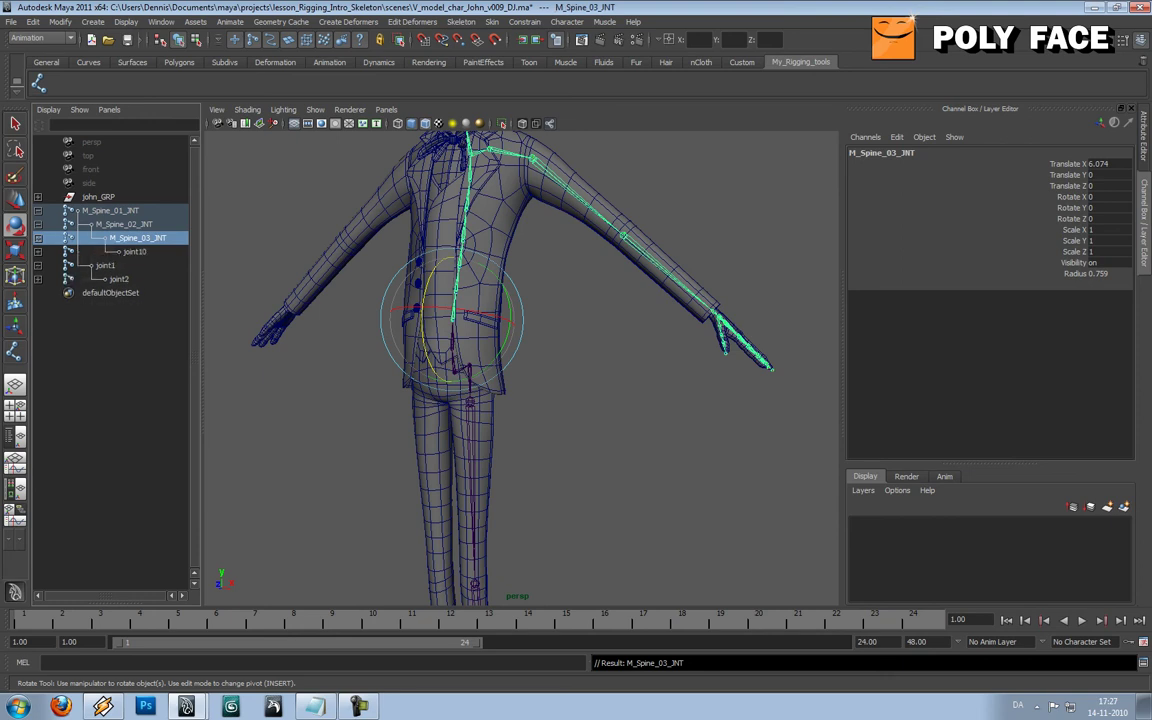
pyautogui.doubleClick(134, 252)
pyautogui.hotkey('ctrl', 'v')
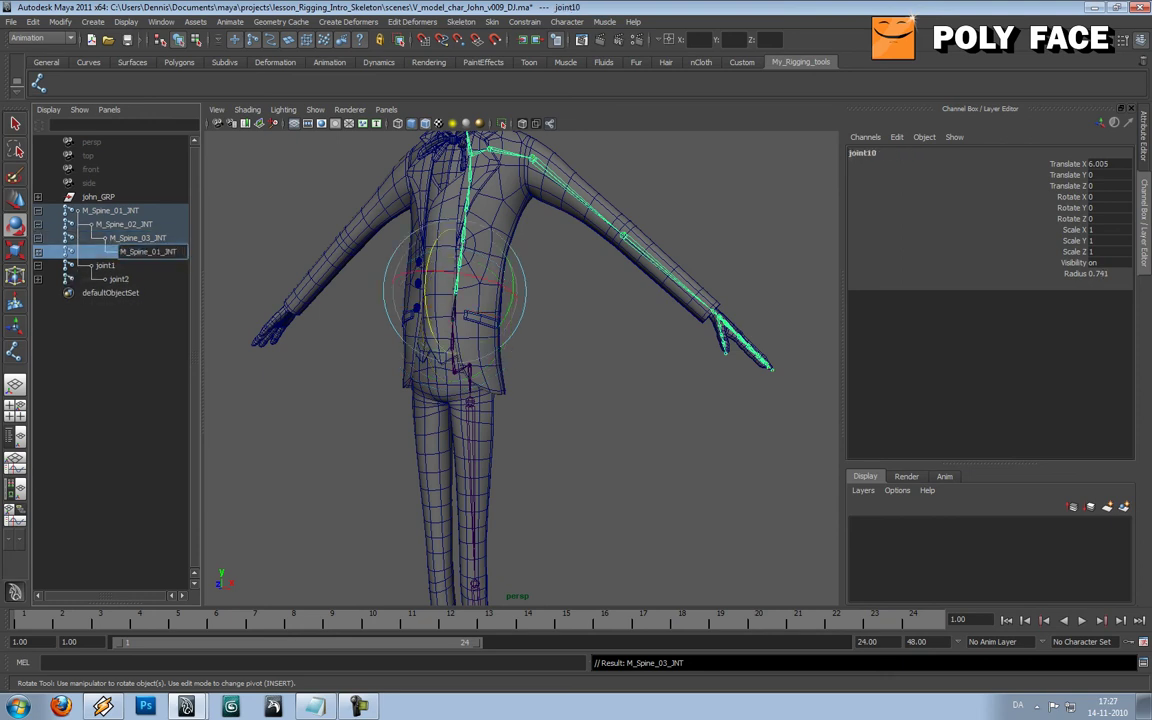
pyautogui.press('Left')
pyautogui.press('Left')
pyautogui.press('Left')
pyautogui.press('Left')
pyautogui.press('BackSpace')
pyautogui.write('4')
pyautogui.press('Return')
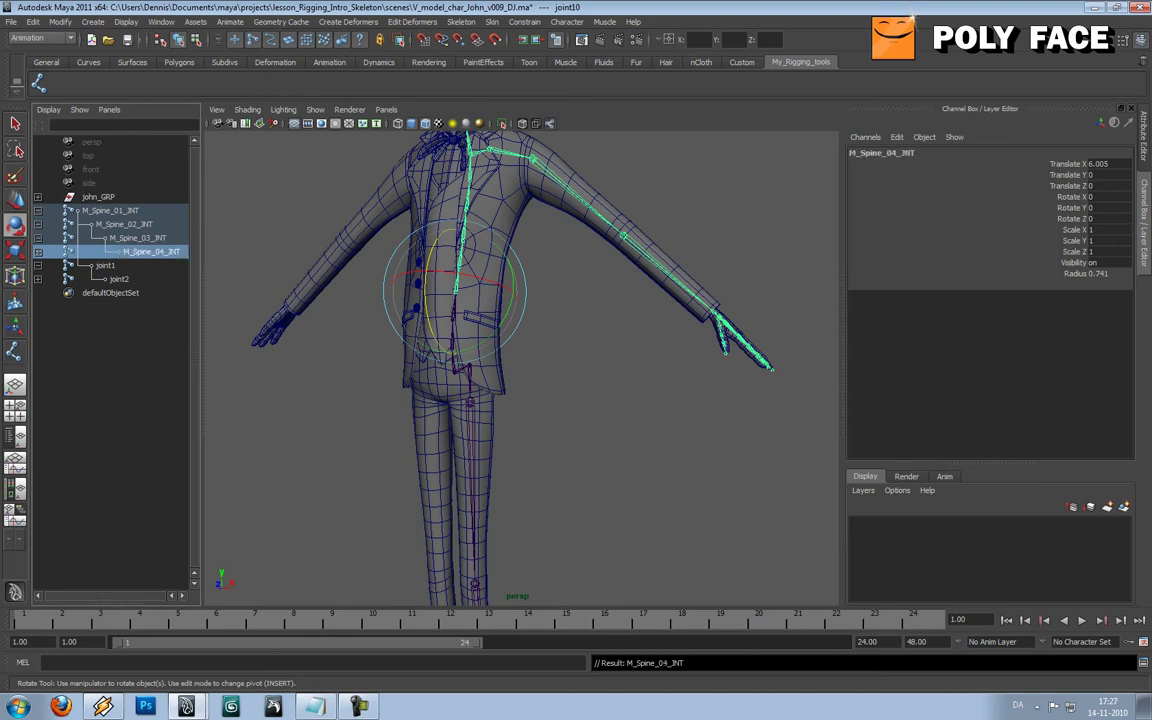
# - Expand M_Spine_04_JNT and rename the joint beneath it as M_Spine_05_JNT
pyautogui.click(38, 252)
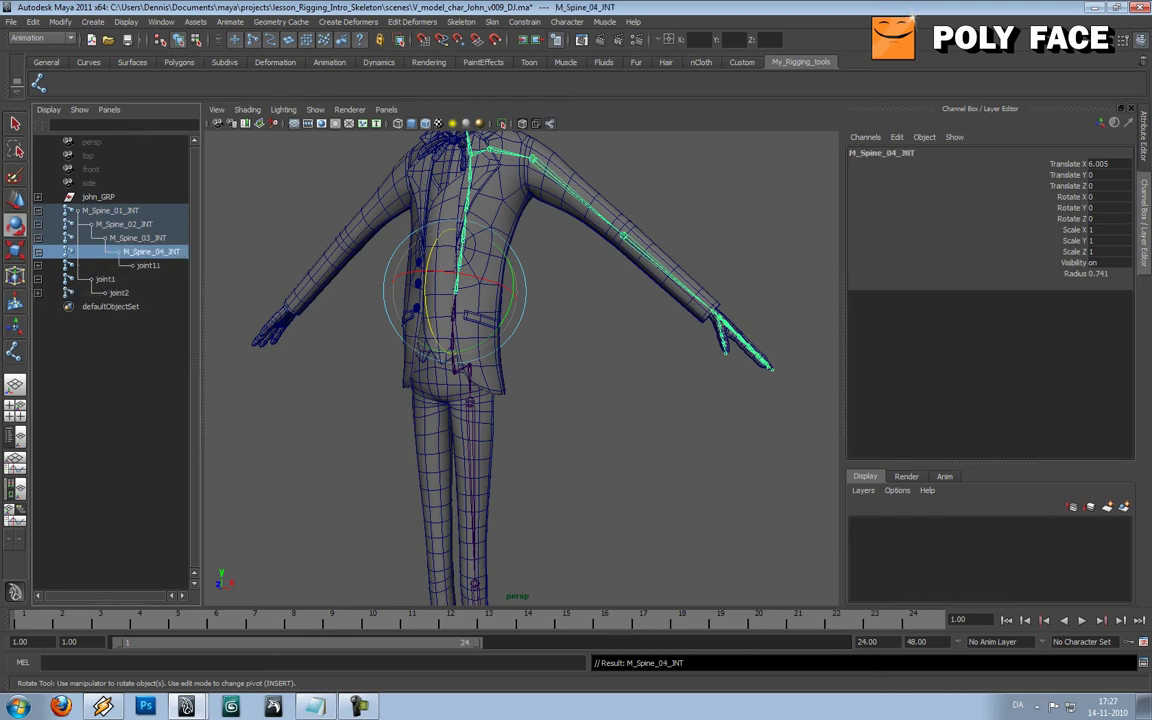
pyautogui.doubleClick(148, 265)
pyautogui.write('M_Spine_01_INT')
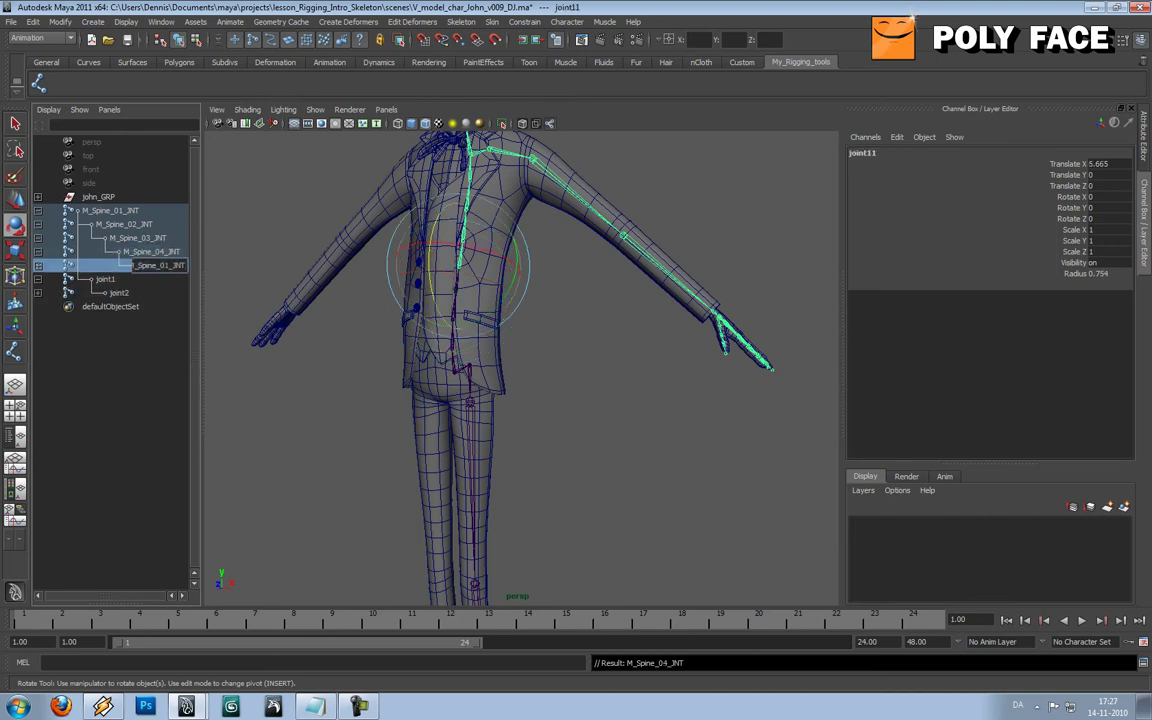
pyautogui.press('BackSpace')
pyautogui.write('5')
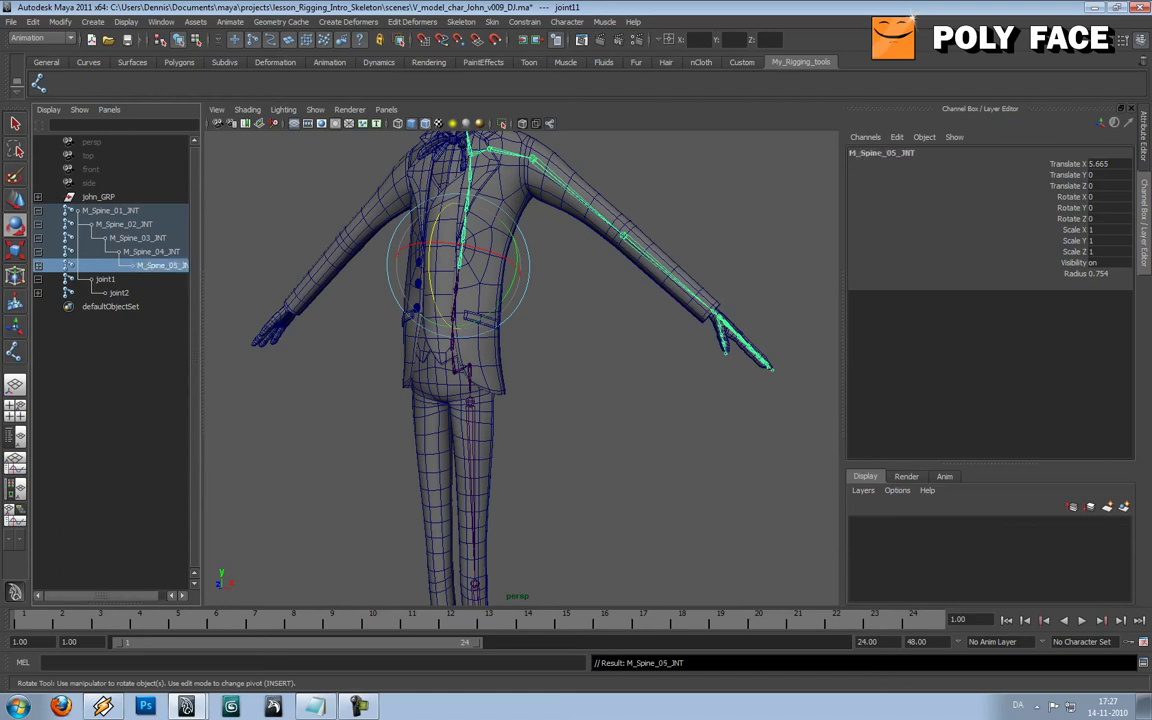
pyautogui.press('Return')
# - Expand M_Spine_05_JNT, rename its child joint as M_Spine_06_JNT, and widen the hierarchy list so long names fit
pyautogui.click(38, 265)
pyautogui.doubleClick(159, 279)
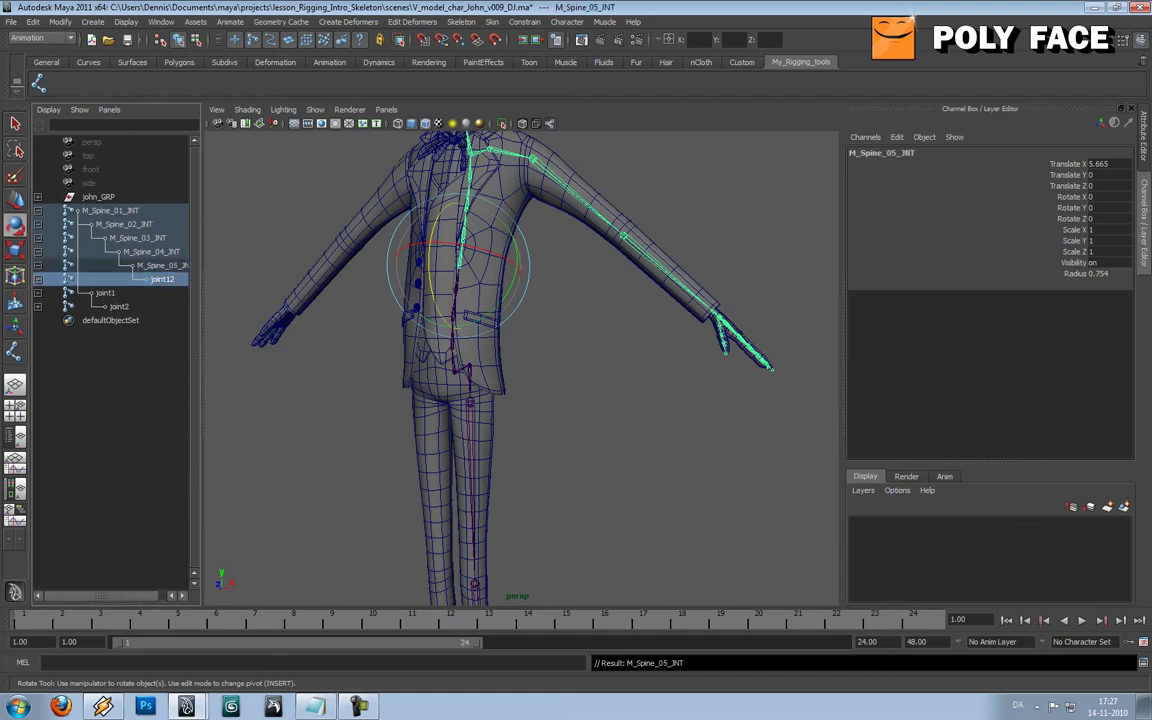
pyautogui.write('M_Spine_01_INT')
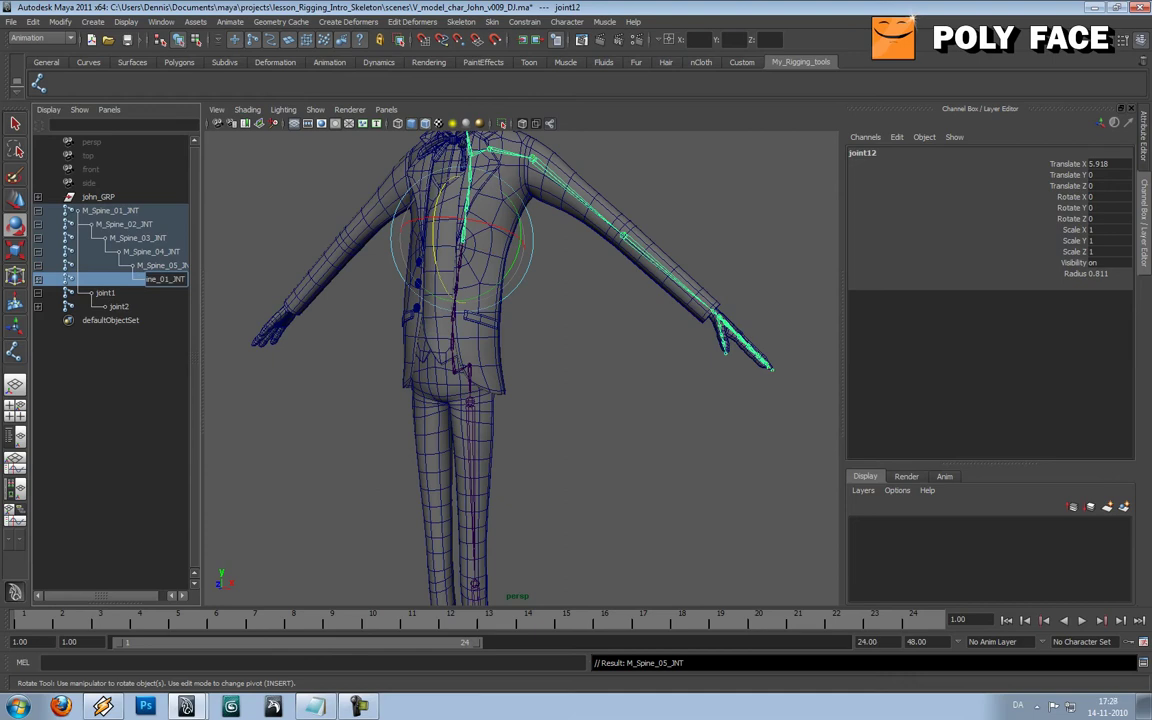
pyautogui.moveTo(203, 350); pyautogui.dragTo(266, 350)
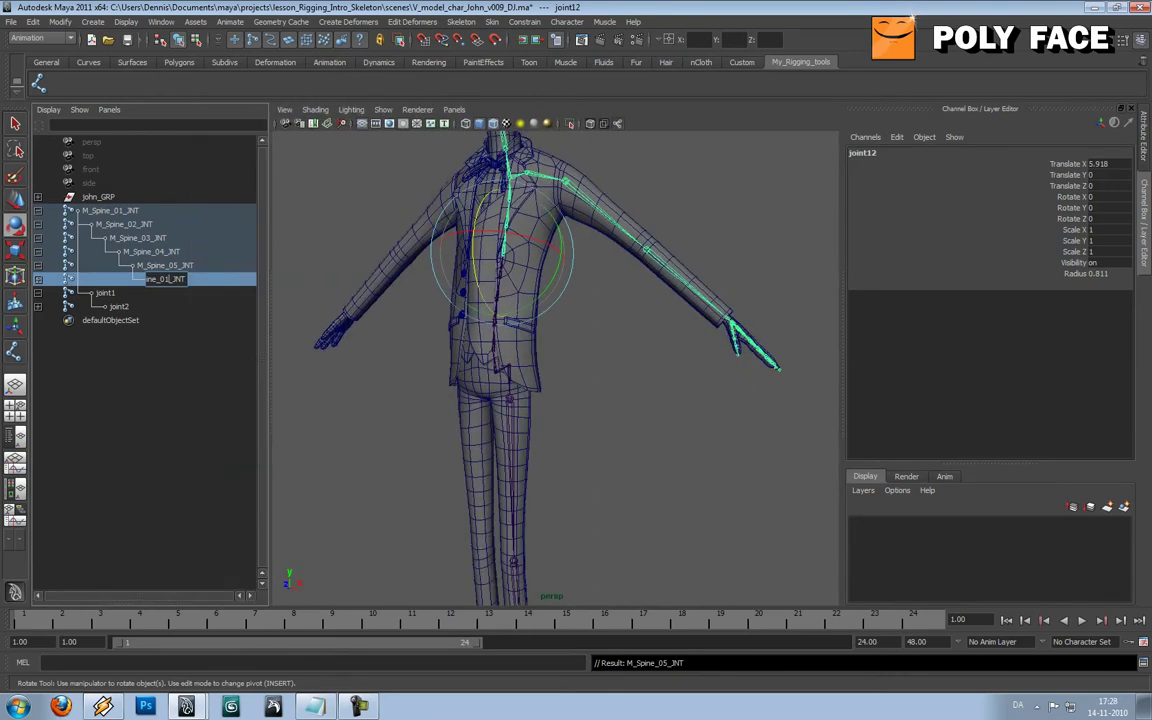
pyautogui.press('BackSpace')
pyautogui.write('6')
pyautogui.press('Return')
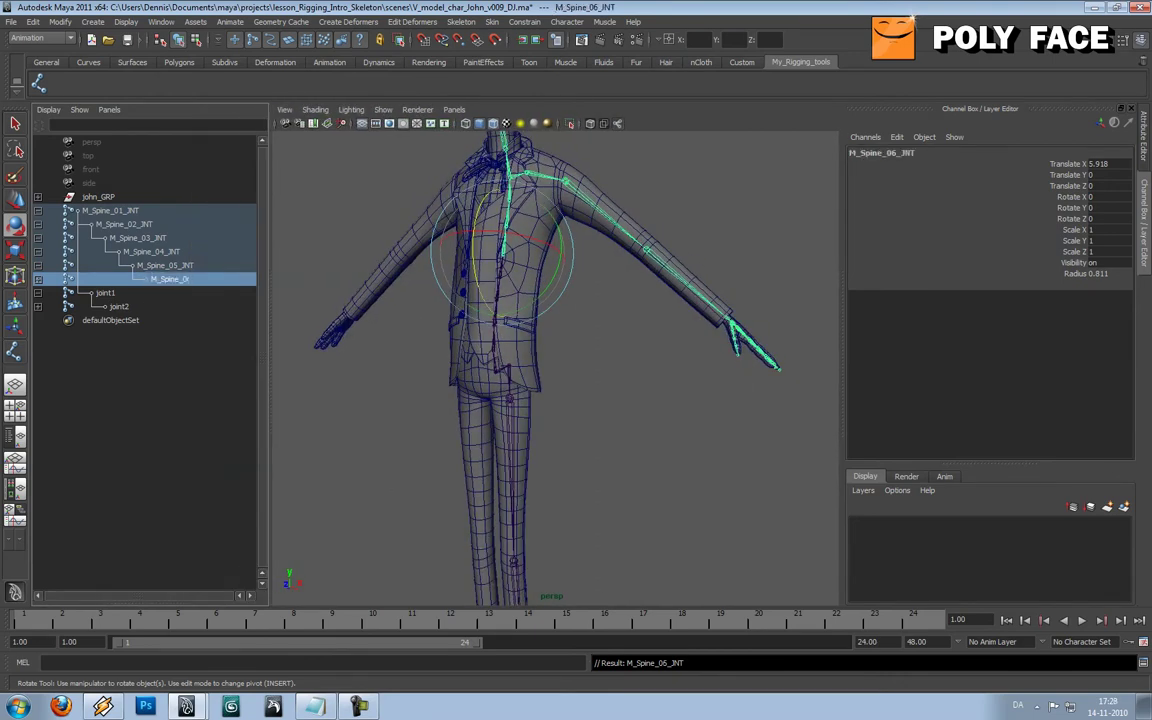
# - Expand M_Spine_06_JNT and rename the next joint in the spine chain as M_Spine_07_JNT
pyautogui.click(38, 279)
pyautogui.doubleClick(178, 293)
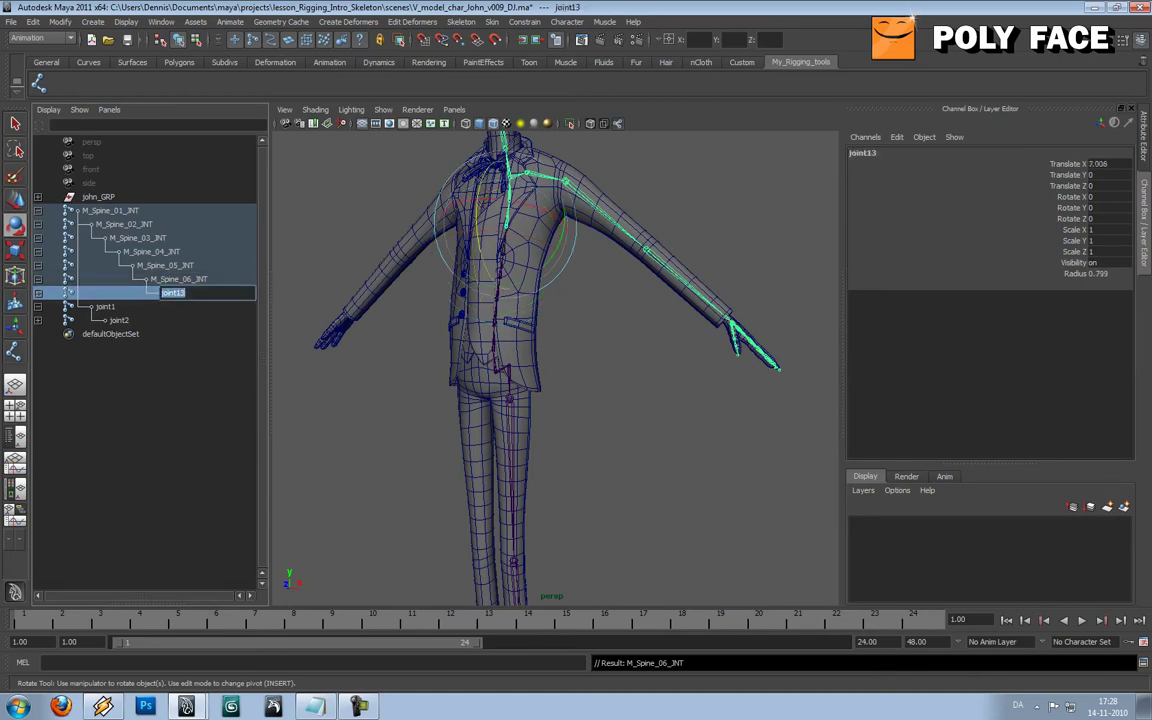
pyautogui.write('M_Spine_01_JNT')
pyautogui.press('BackSpace')
pyautogui.press('BackSpace')
pyautogui.press('BackSpace')
pyautogui.press('BackSpace')
pyautogui.press('BackSpace')
pyautogui.write('7_INT')
pyautogui.press('Return')
# - Expand M_Spine_07_JNT and rename its child joint as M_Spine_08_JNT
pyautogui.click(38, 293)
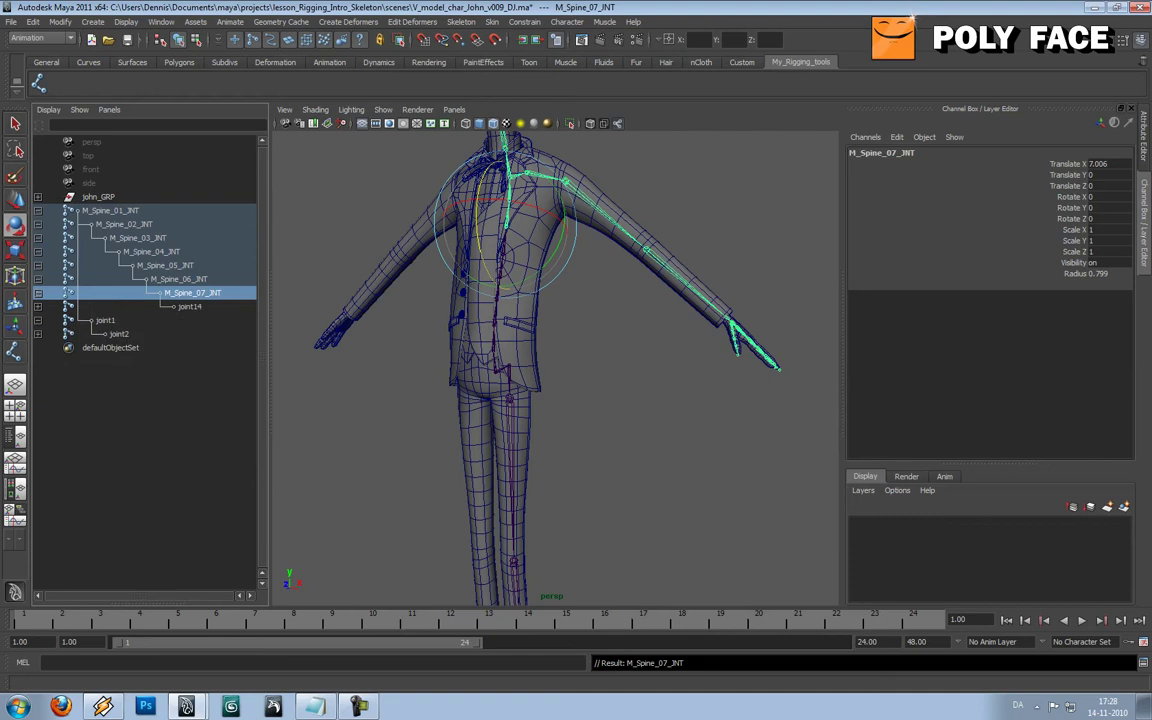
pyautogui.doubleClick(190, 306)
pyautogui.write('M_Spine_01_INT')
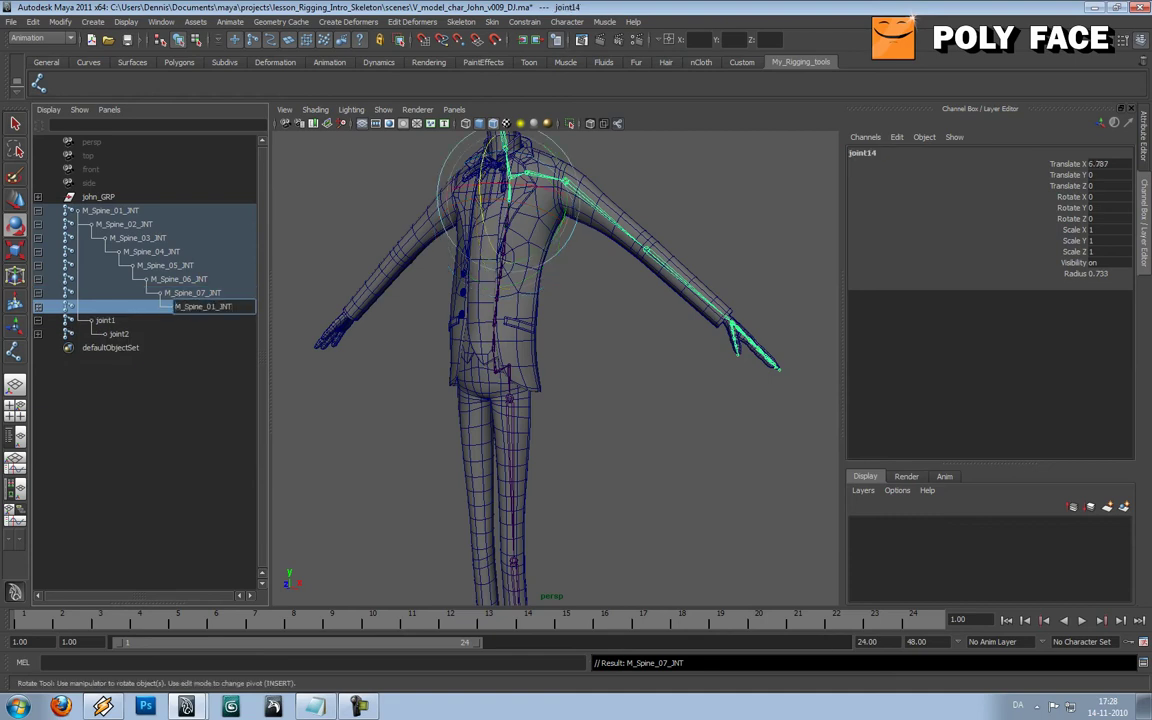
pyautogui.press('BackSpace')
pyautogui.press('BackSpace')
pyautogui.press('BackSpace')
pyautogui.press('BackSpace')
pyautogui.press('BackSpace')
pyautogui.write('8_INT')
pyautogui.press('Return')
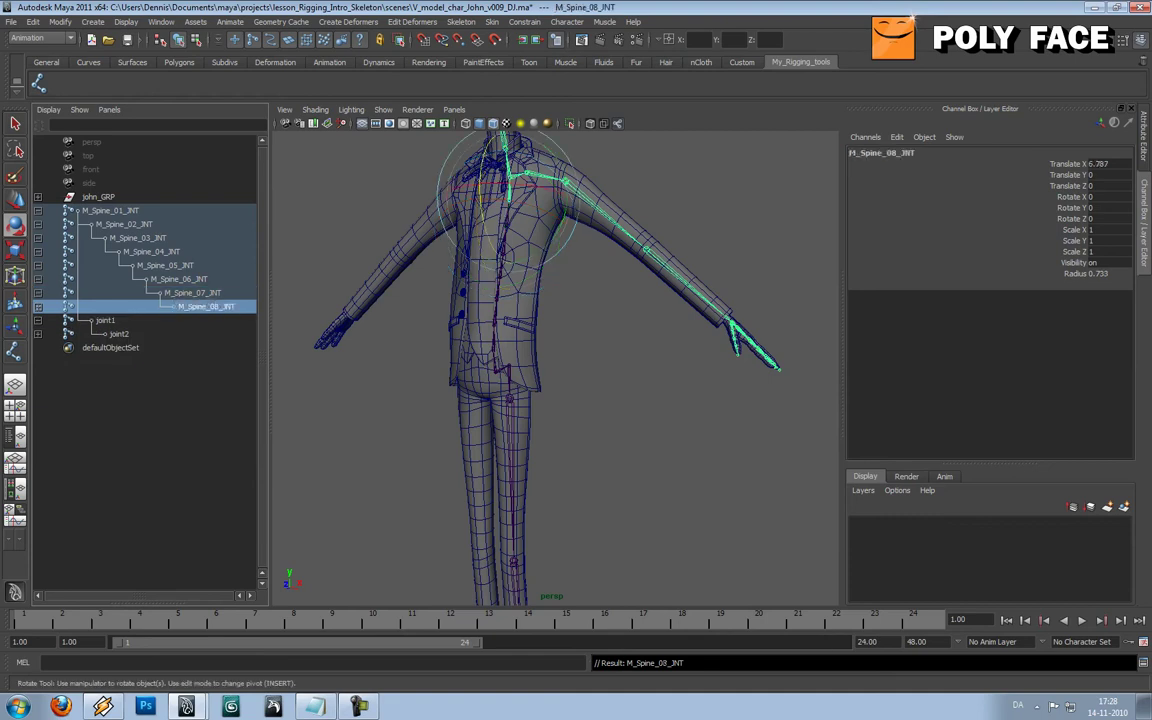
# - Rename the joint under M_Spine_08_JNT, where the neck and arm chains branch off, as M_Spine_09_JNT
pyautogui.doubleClick(205, 320)
pyautogui.write('M_Spine_01_INT')
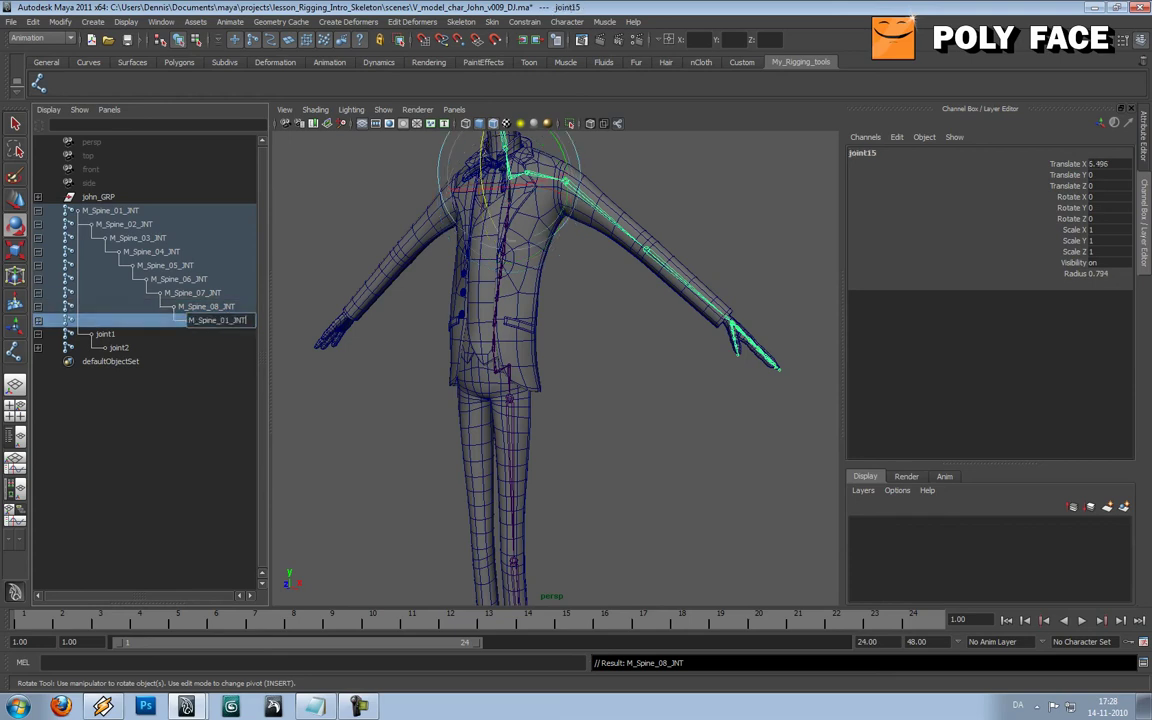
pyautogui.press('BackSpace')
pyautogui.press('BackSpace')
pyautogui.press('BackSpace')
pyautogui.press('BackSpace')
pyautogui.press('BackSpace')
pyautogui.write('9_INT')
pyautogui.press('Return')
# - Expand M_Spine_09_JNT and rename its child joint at the base of the neck as M_Neck_JNT
pyautogui.moveTo(560, 400)
pyautogui.keyDown('alt'); pyautogui.mouseDown()
pyautogui.moveTo(450, 425)
pyautogui.moveTo(540, 390)
pyautogui.mouseUp(); pyautogui.keyUp('alt')
pyautogui.keyDown('alt'); pyautogui.moveTo(540, 375); pyautogui.dragTo(568, 490, button='middle'); pyautogui.keyUp('alt')
pyautogui.keyDown('alt'); pyautogui.moveTo(568, 490); pyautogui.dragTo(604, 492, button='right'); pyautogui.keyUp('alt')
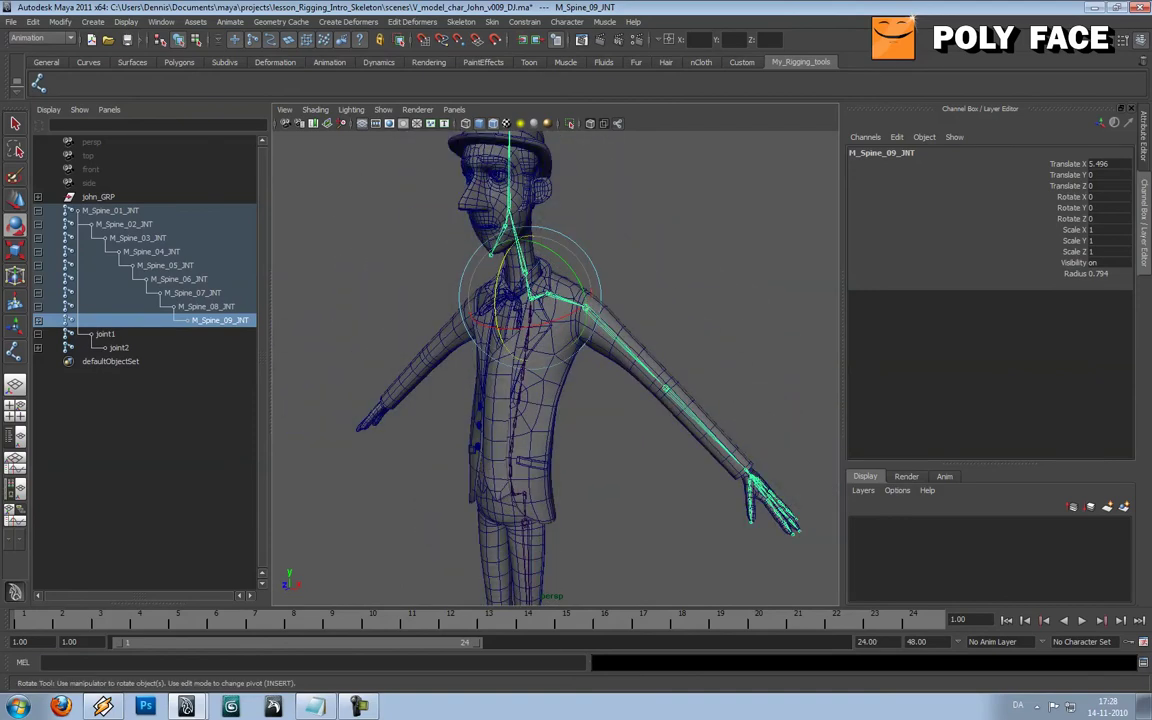
pyautogui.click(38, 320)
pyautogui.click(217, 334)
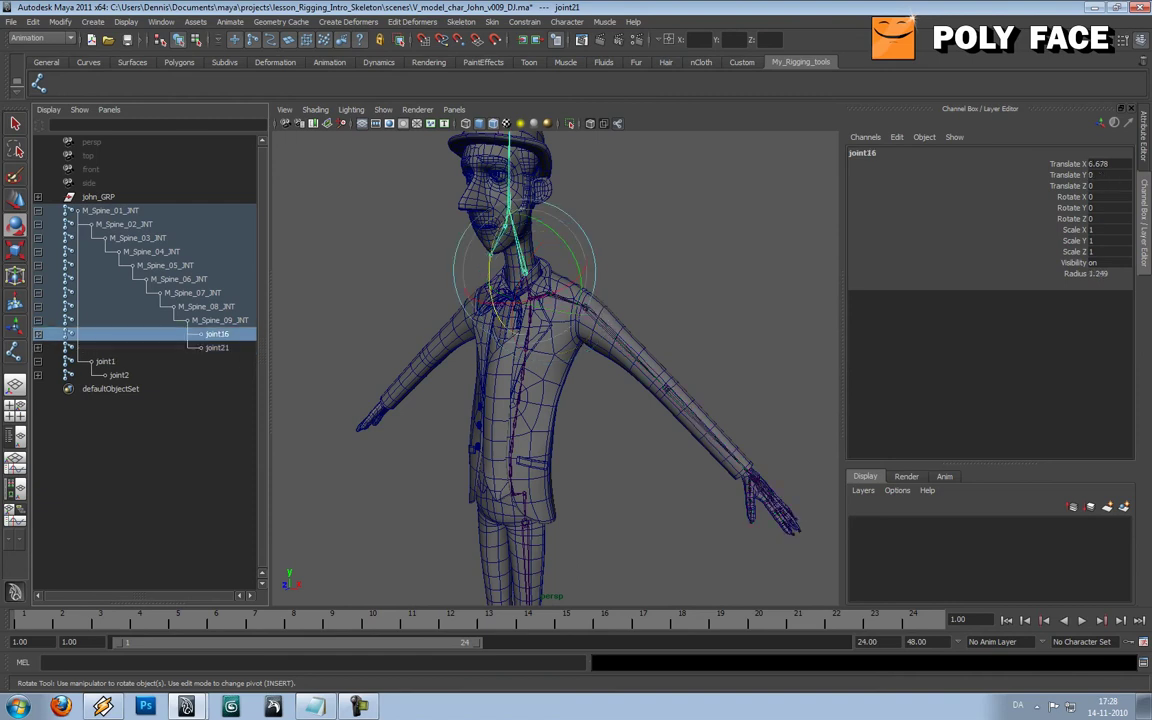
pyautogui.doubleClick(217, 334)
pyautogui.write('M_')
pyautogui.write('Neck')
pyautogui.write('_INT')
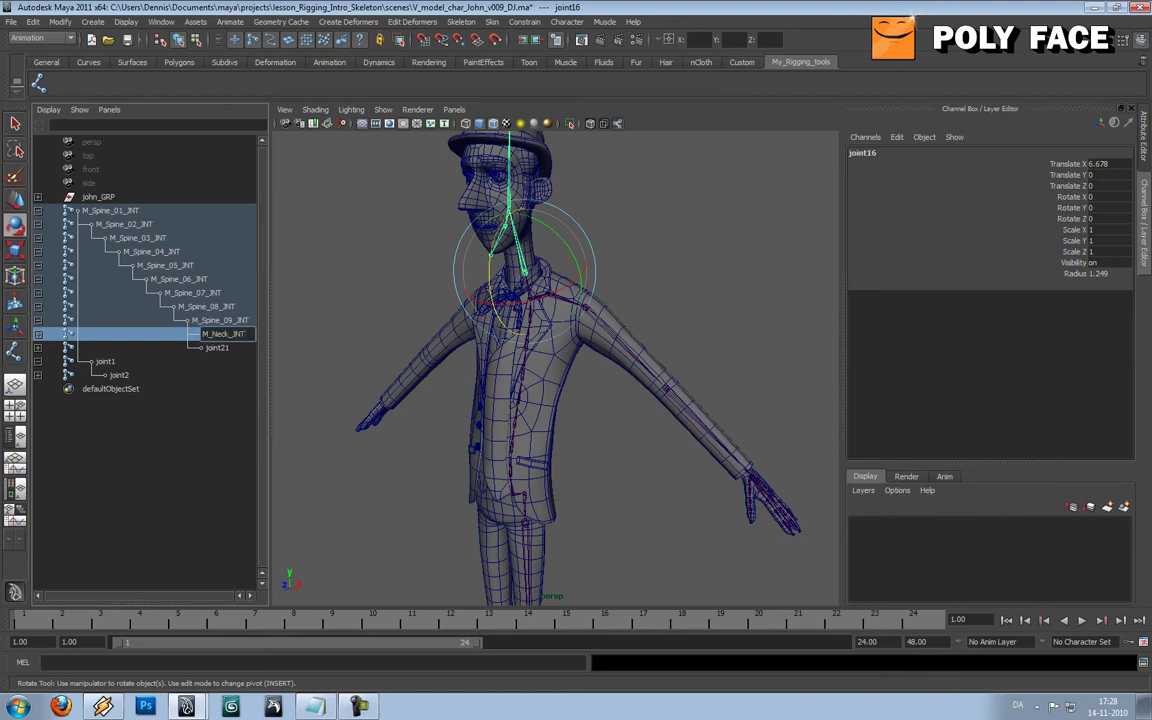
pyautogui.press('Return')
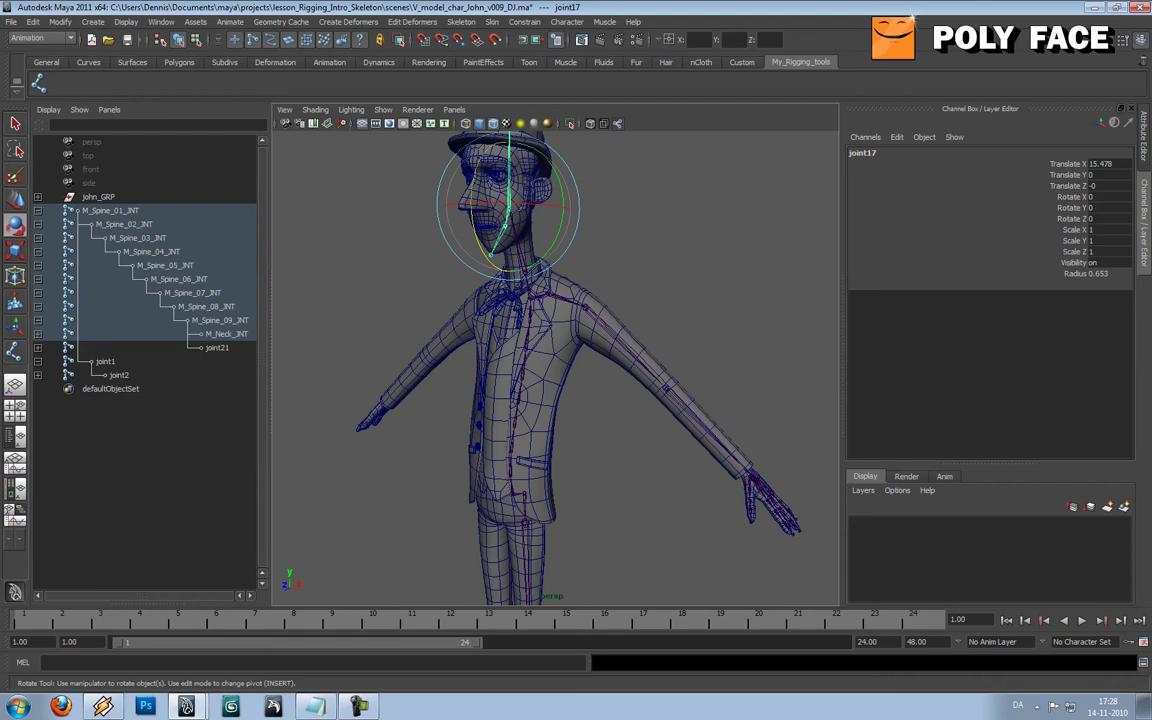
# - Rename the joint below M_Neck_JNT in the hierarchy as M_Head_JNT
pyautogui.doubleClick(229, 347)
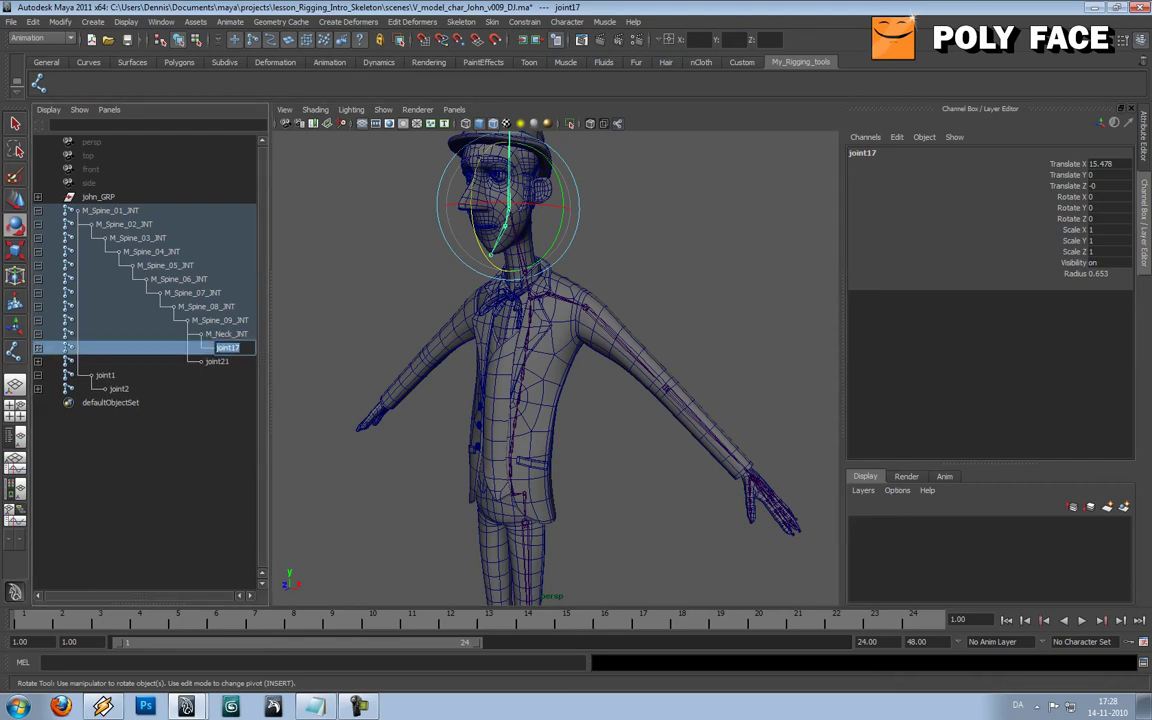
pyautogui.write('M_')
pyautogui.write('Head')
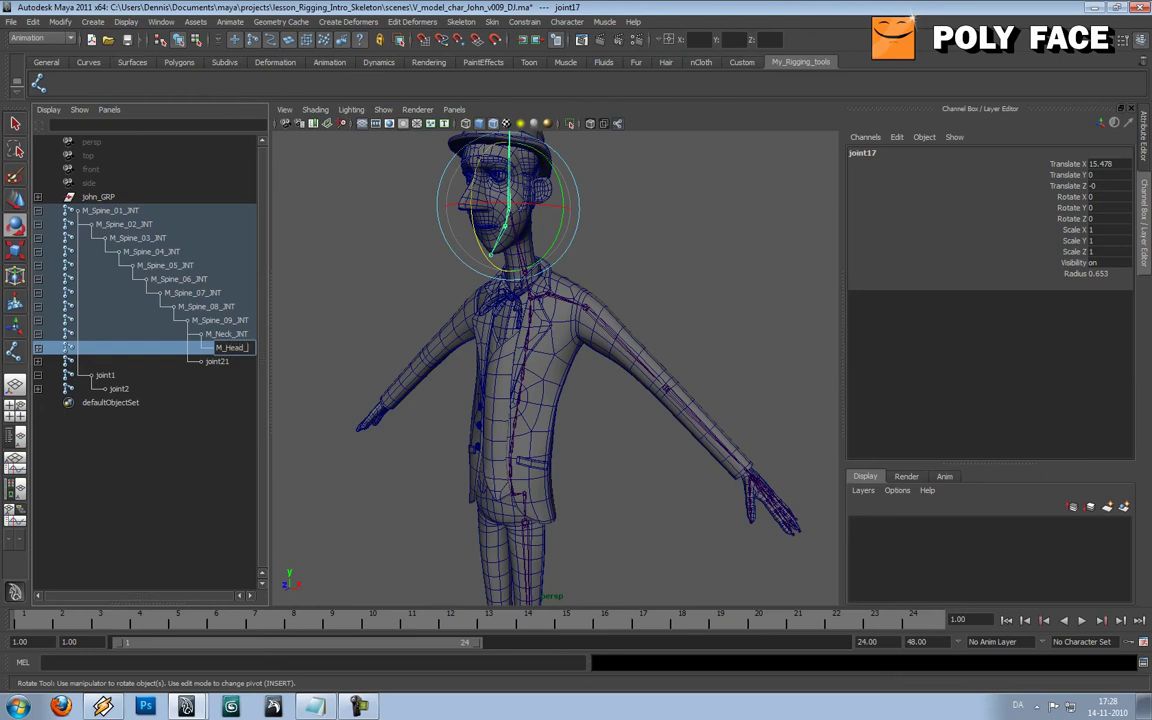
pyautogui.write('_JNT')
pyautogui.press('Return')
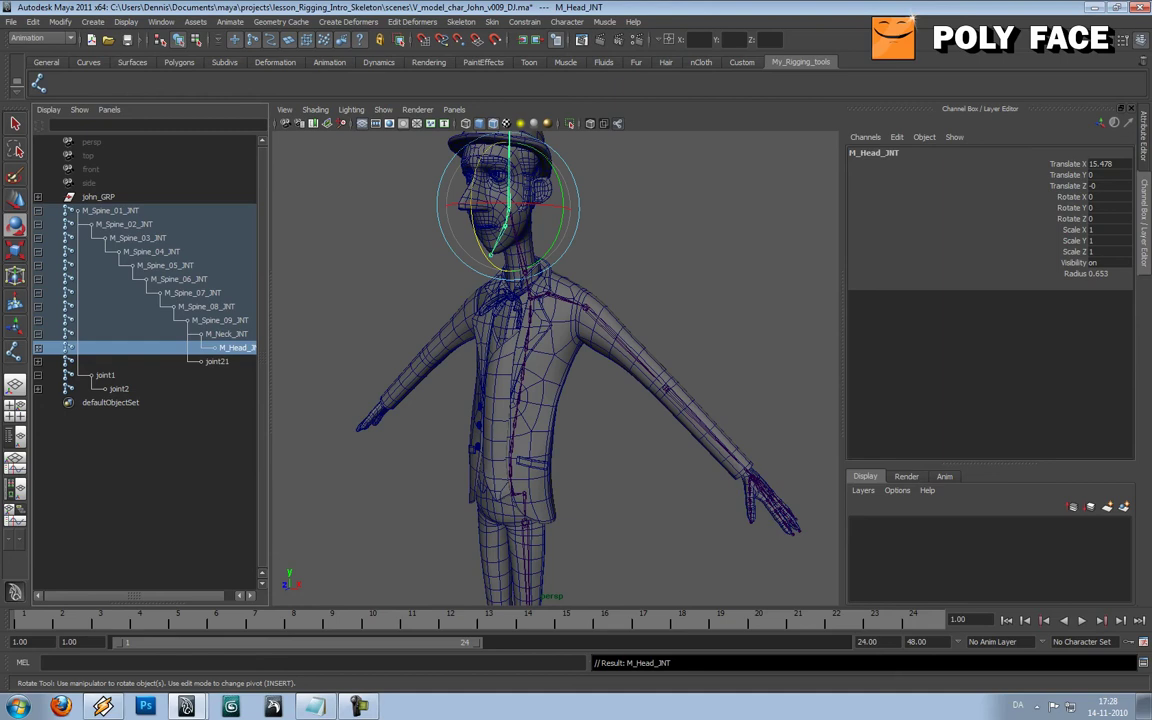
# - Expand M_Head_JNT, check which child sits above the hat, and rename that joint as M_HeadEnd_JNT
pyautogui.click(38, 348)
pyautogui.press('Down')
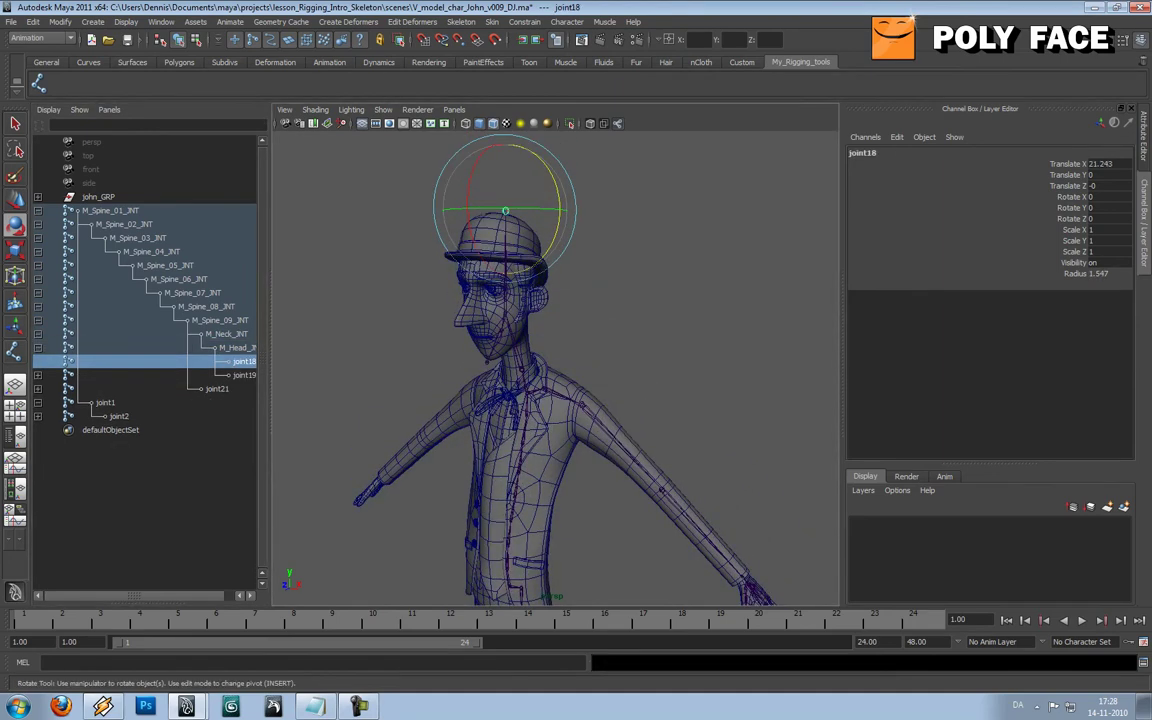
pyautogui.press('Down')
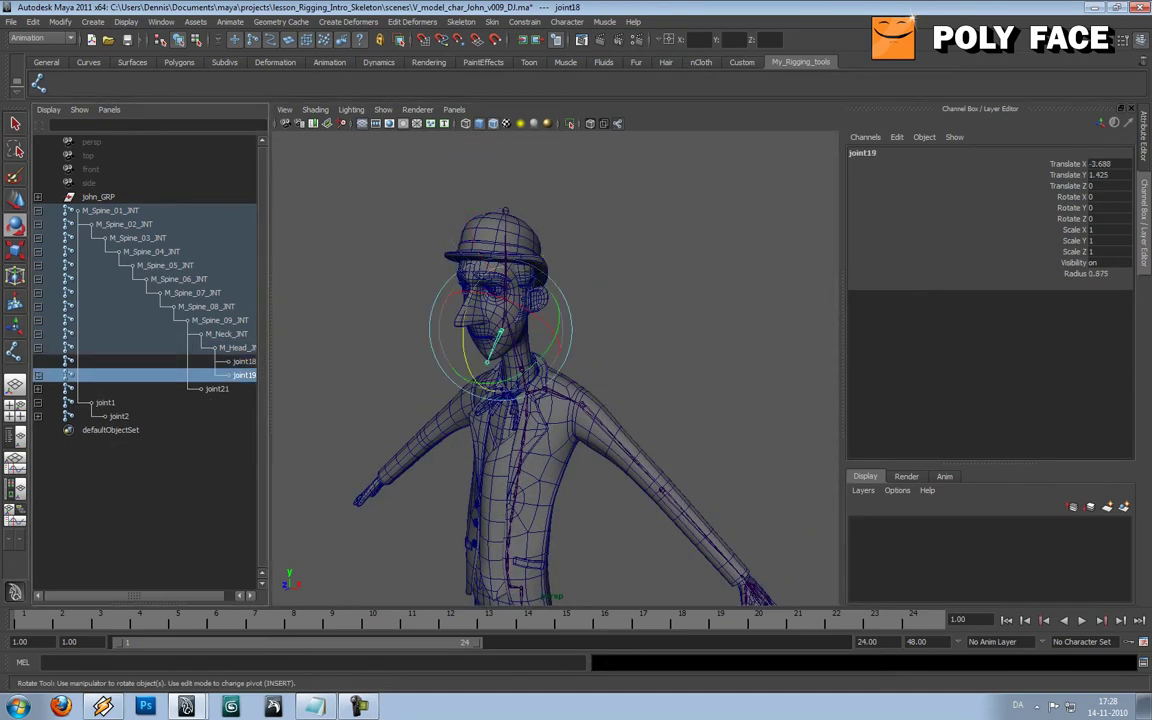
pyautogui.press('Up')
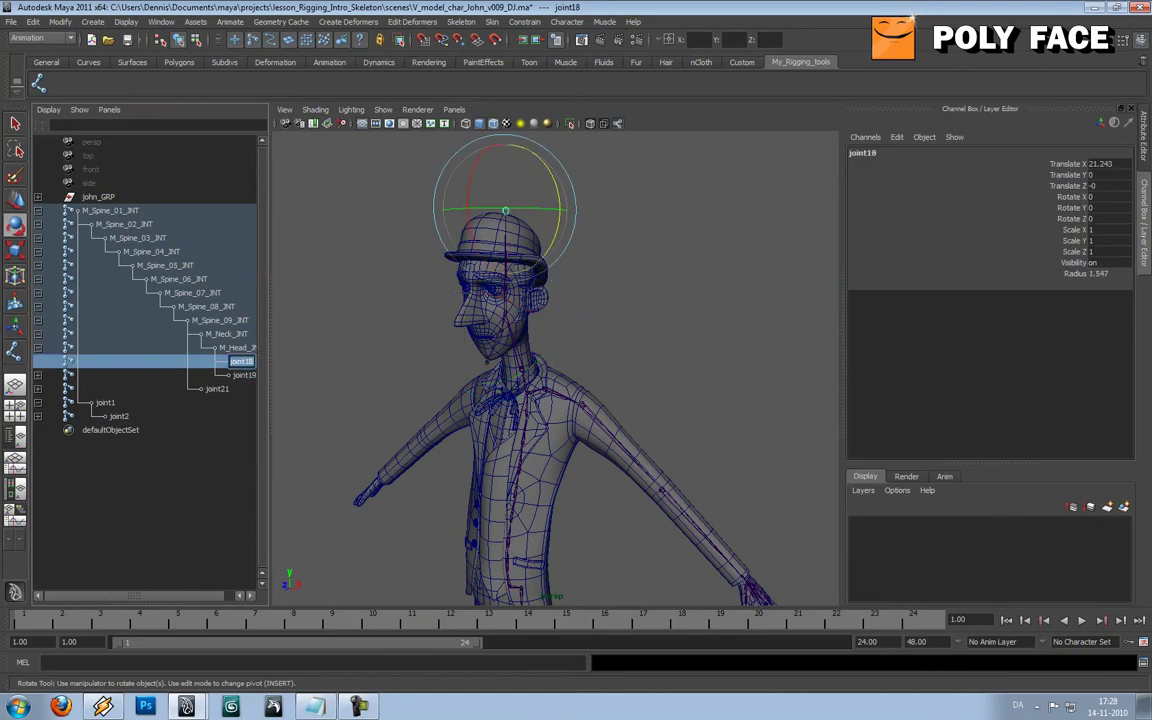
pyautogui.write('M_HeadEnd_JNT')
pyautogui.press('Return')
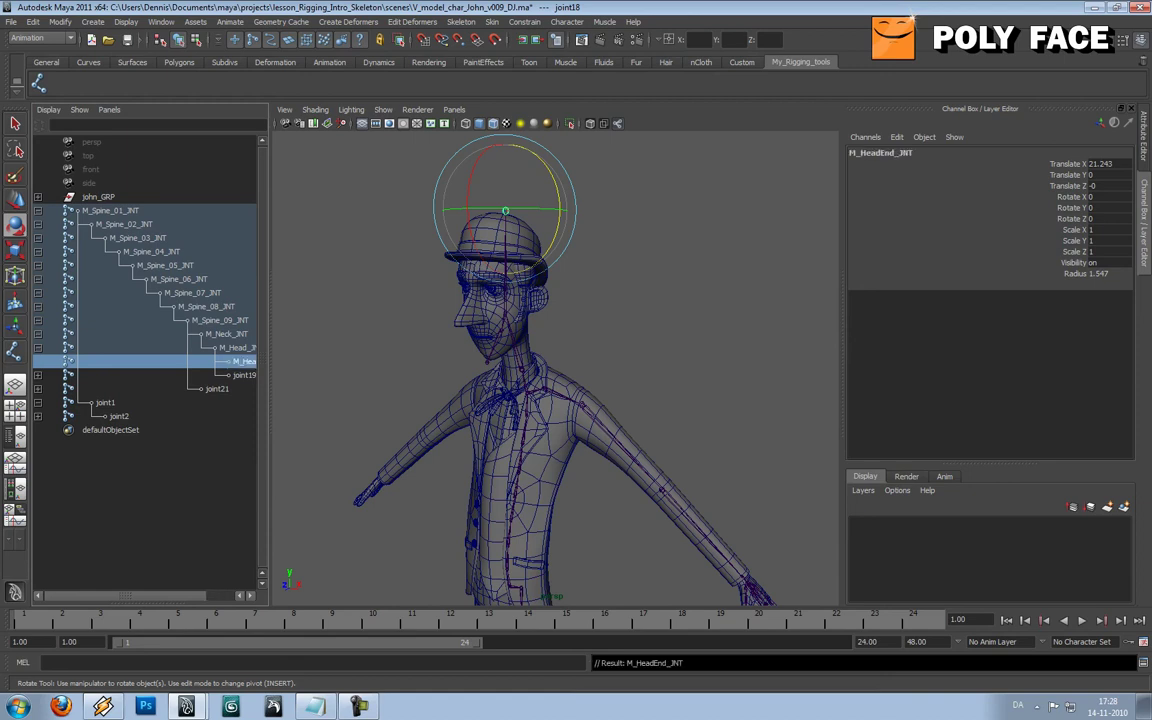
# - Widen the hierarchy list further and rename the other child joint of the head as M_Jaw_JNT
pyautogui.moveTo(268, 350); pyautogui.dragTo(358, 350)
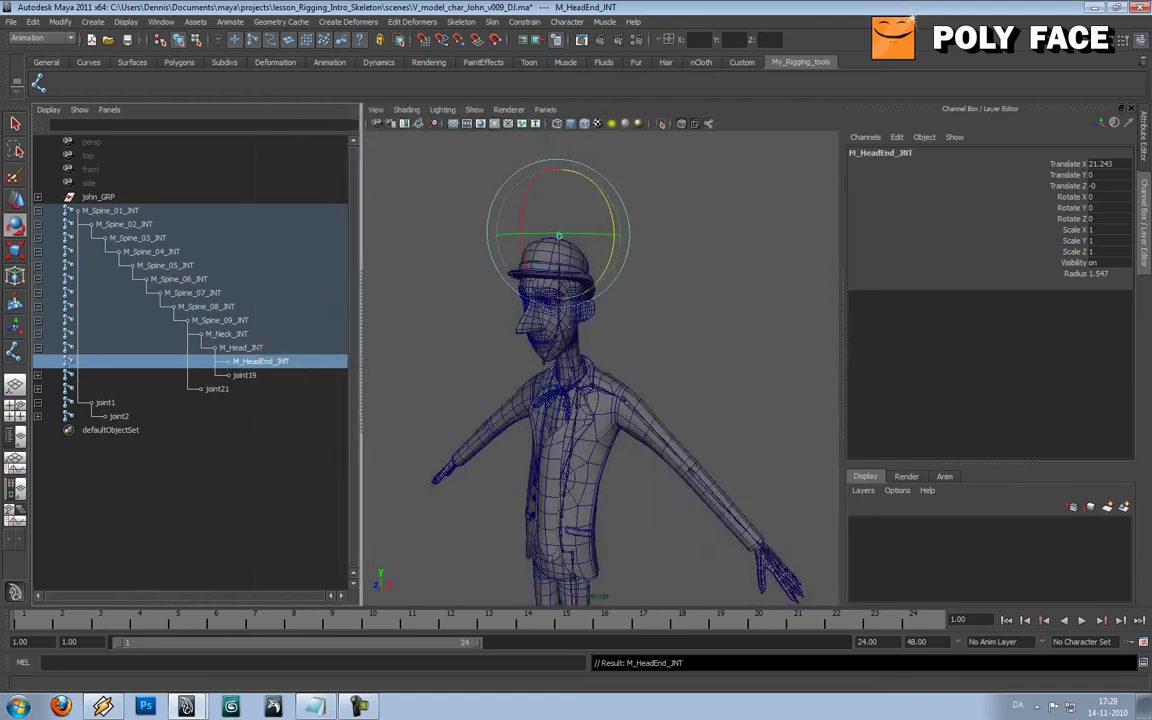
pyautogui.doubleClick(244, 375)
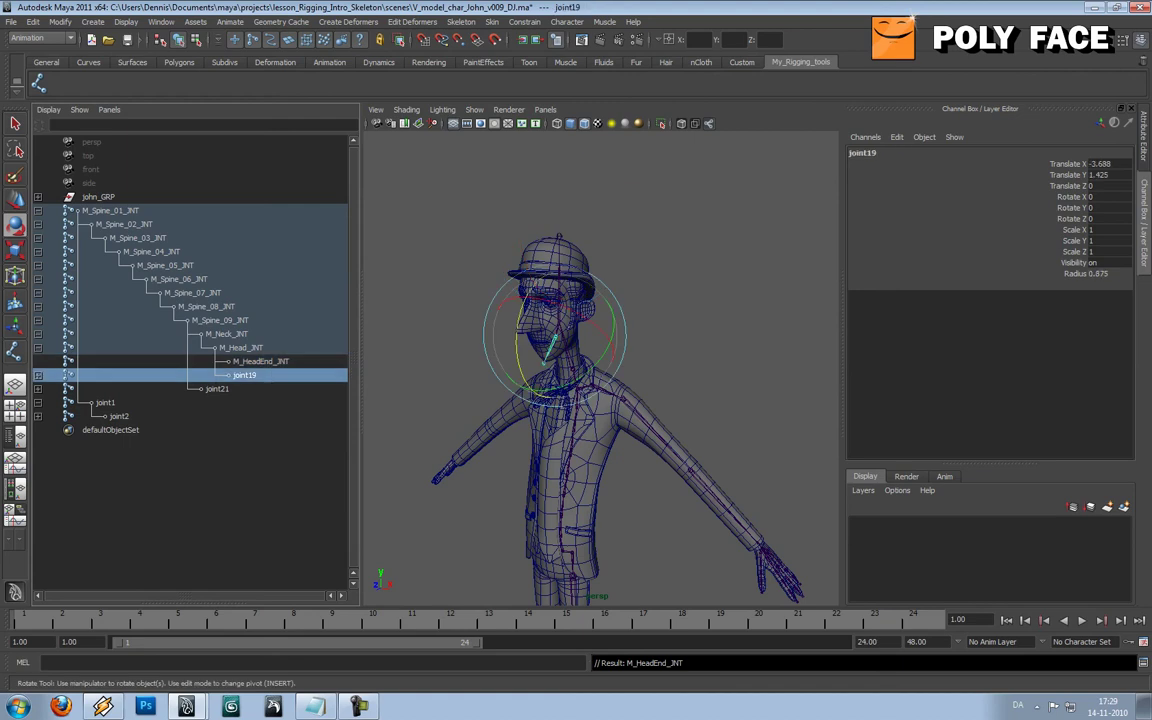
pyautogui.write('M_')
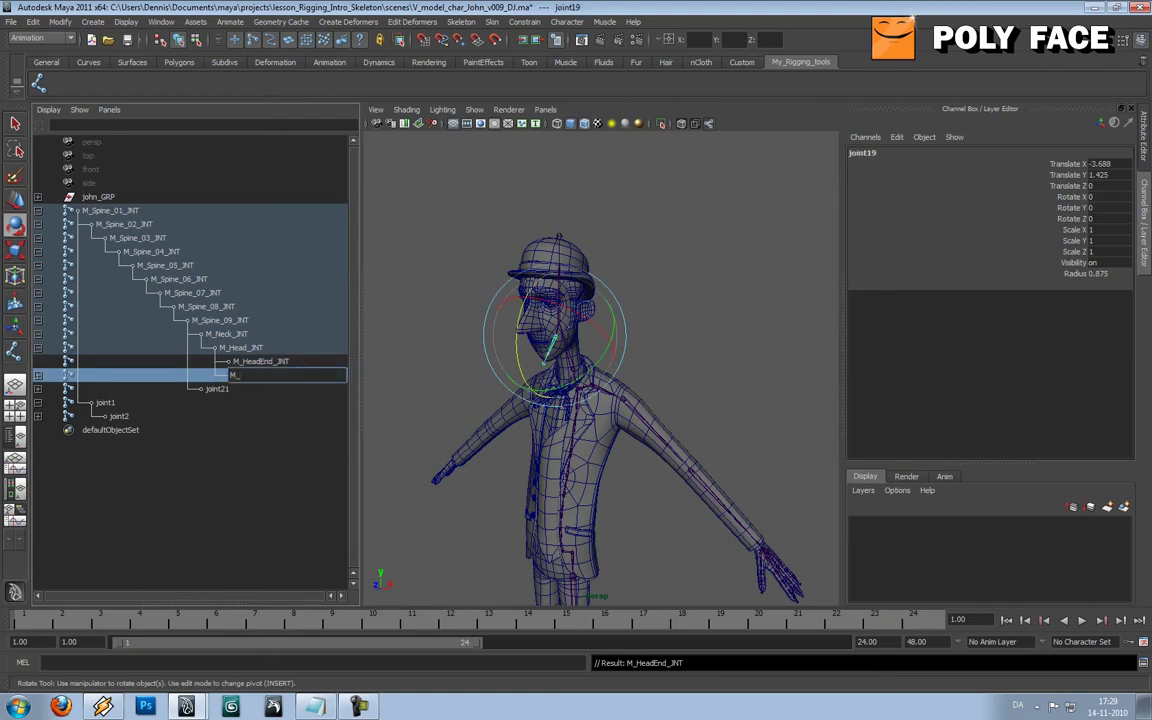
pyautogui.write('Jaw_INT')
pyautogui.press('Return')
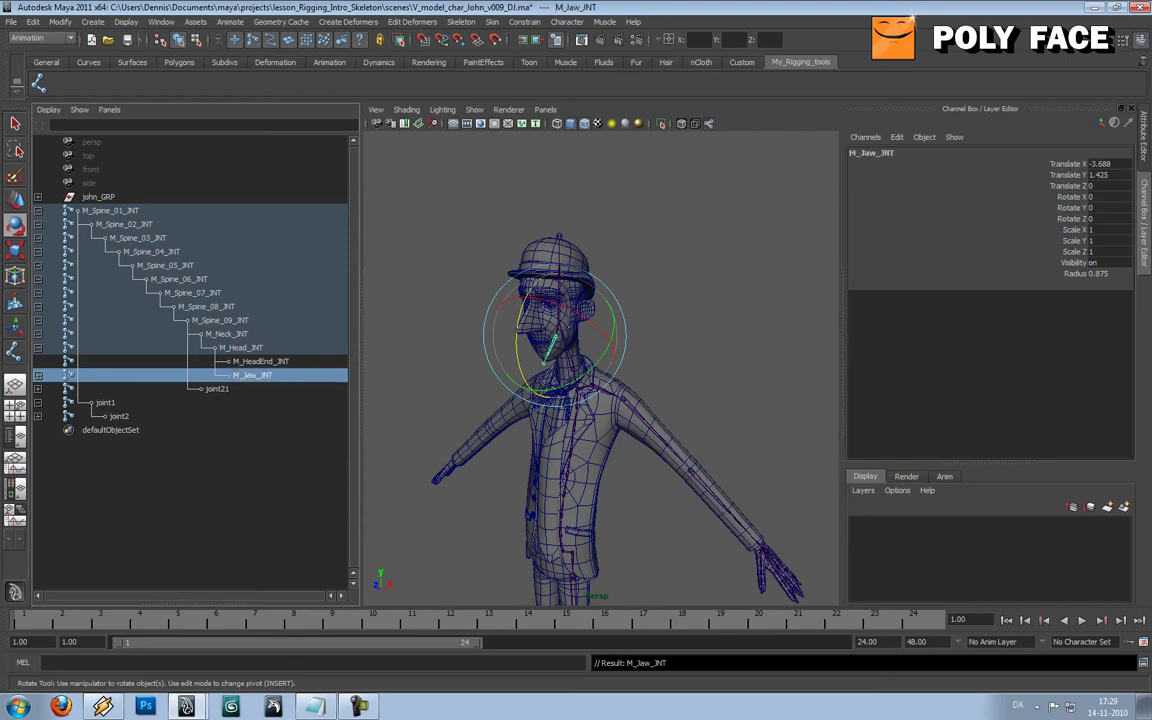
# - Expand M_Jaw_JNT and rename the end joint at the chin as M_JayEnd_JNT
pyautogui.click(38, 375)
pyautogui.doubleClick(258, 389)
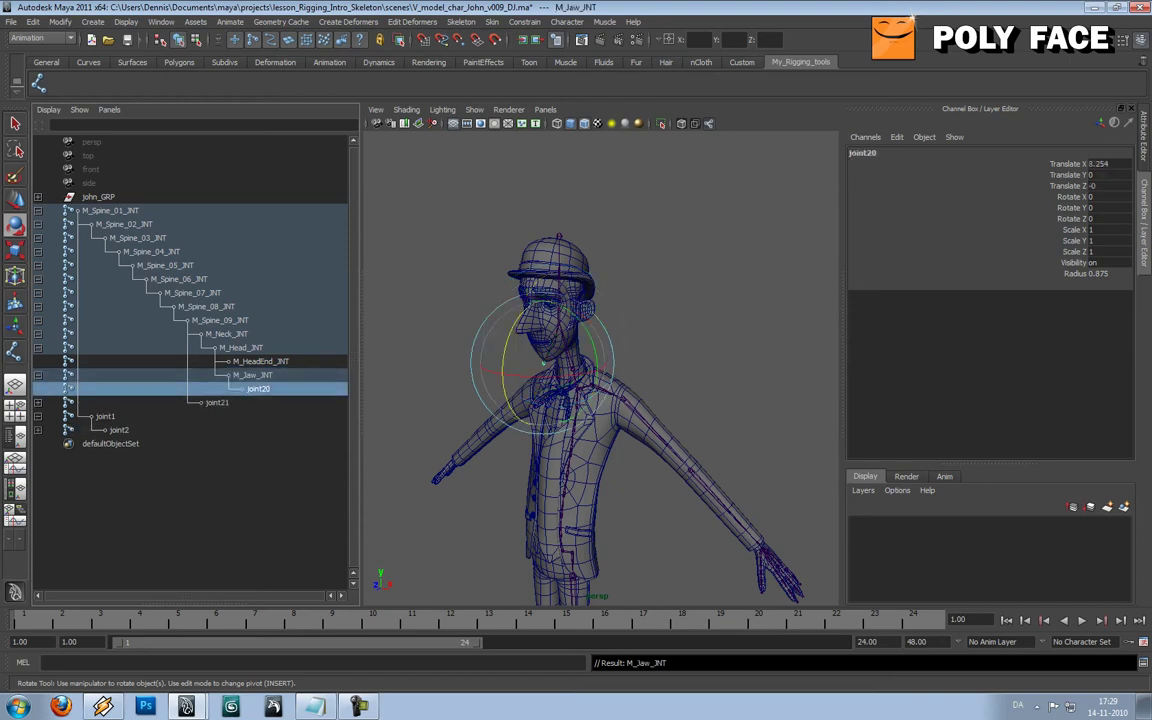
pyautogui.write('M_Jaw')
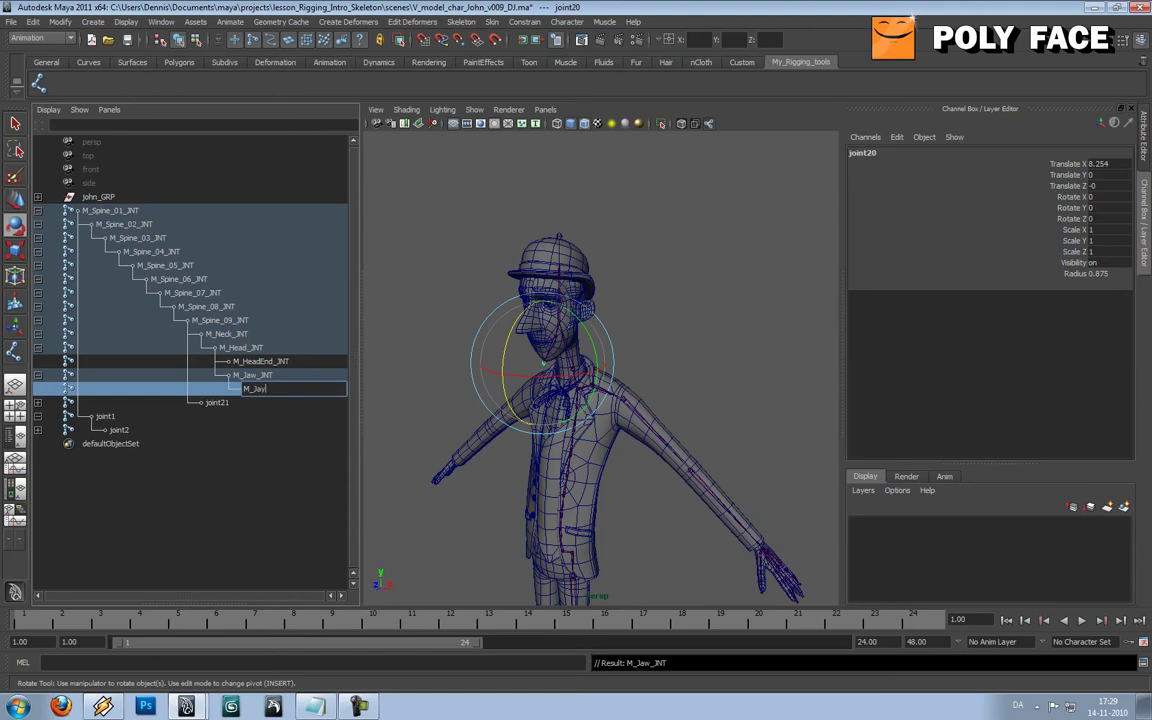
pyautogui.write('End')
pyautogui.write('_JNT')
pyautogui.press('Return')
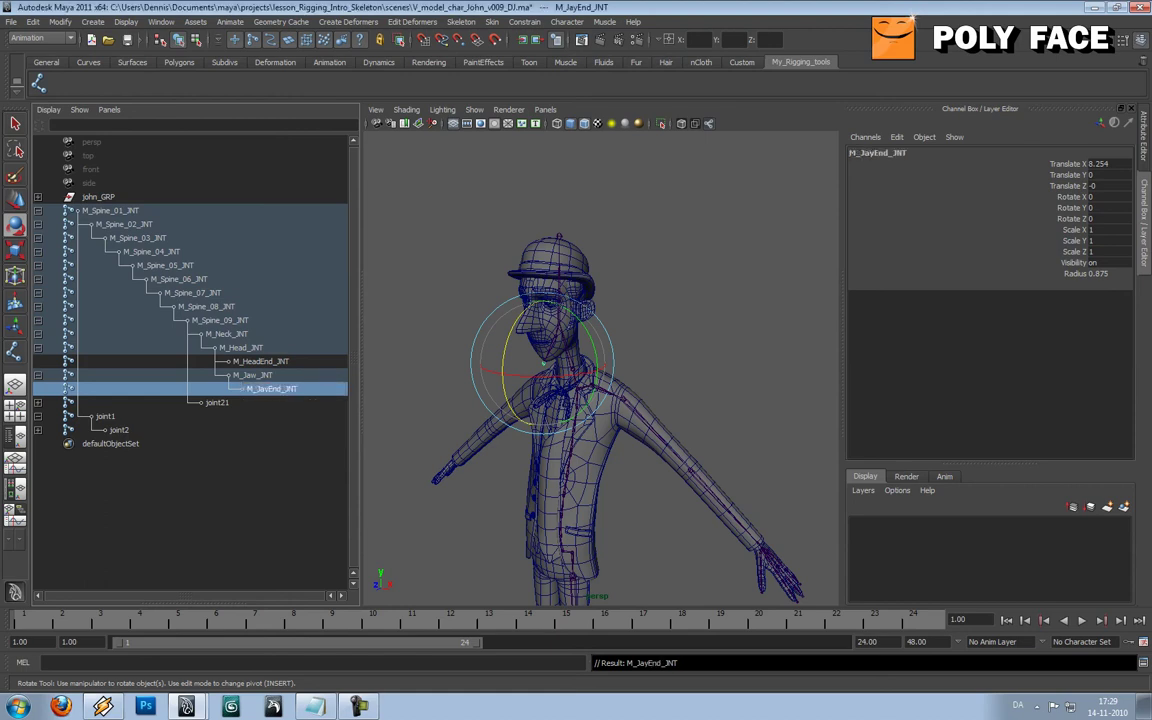
# - Correct the misspelled name of the chin's end joint below M_Jaw_JNT to M_JawEnd_JNT
pyautogui.doubleClick(270, 389)
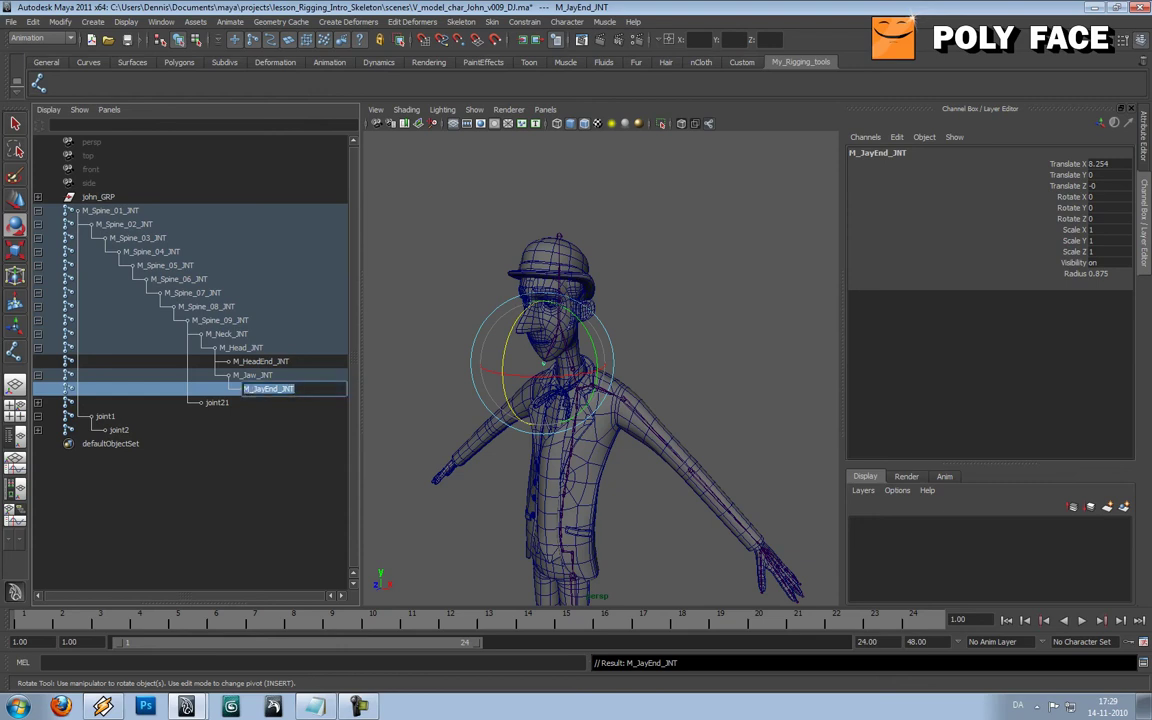
pyautogui.click(264, 389)
pyautogui.press('BackSpace')
pyautogui.write('w')
pyautogui.press('Return')
pyautogui.doubleClick(268, 389)
pyautogui.click(265, 389)
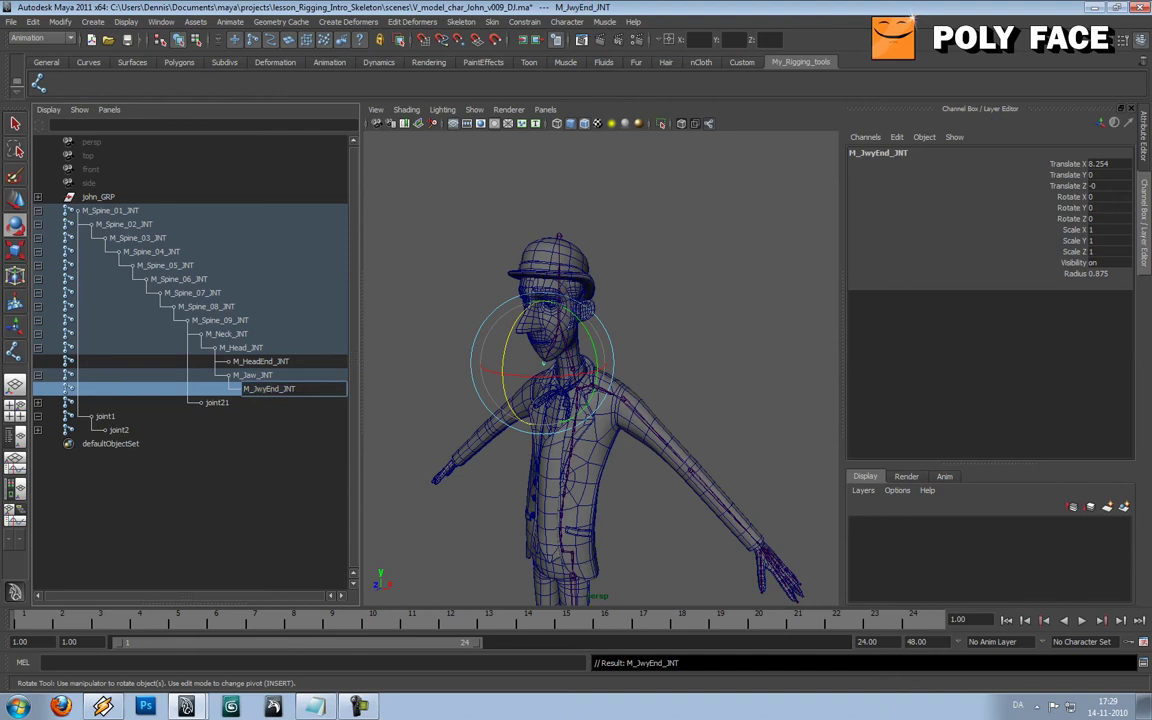
pyautogui.press('BackSpace')
pyautogui.press('BackSpace')
pyautogui.write('aw')
pyautogui.press('Return')
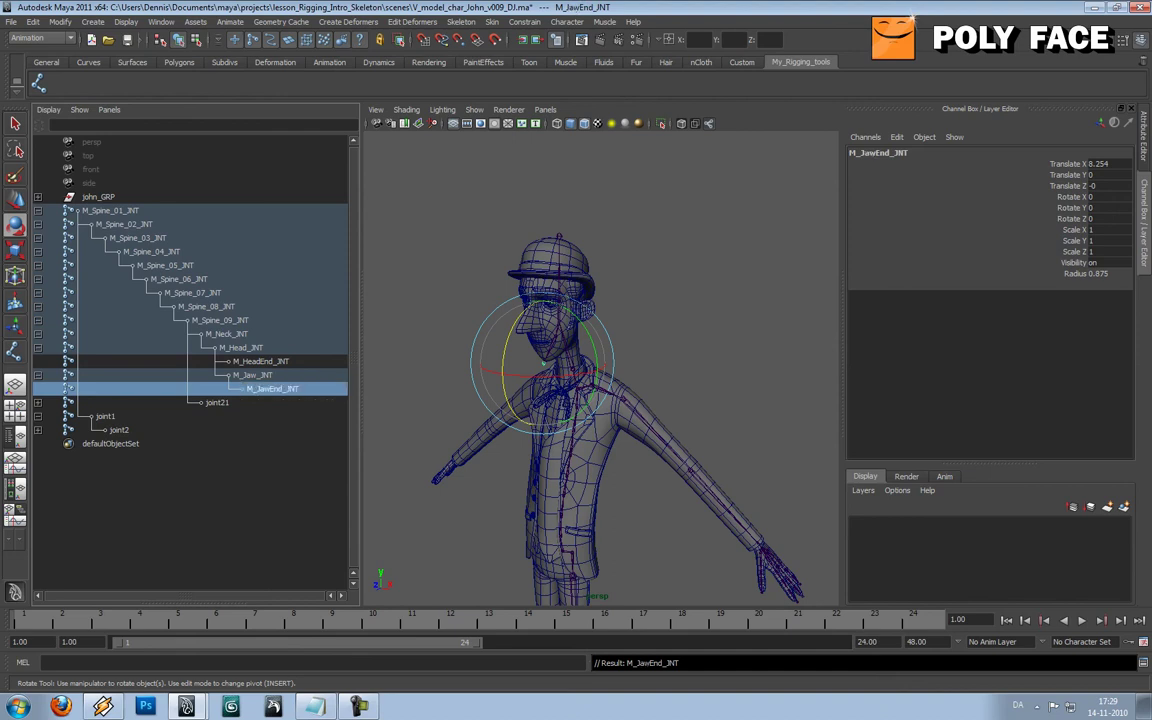
# - Rename the first joint of the arm chain, directly under M_Spine_09_JNT, as L_Shoulder_JNT
pyautogui.click(217, 403)
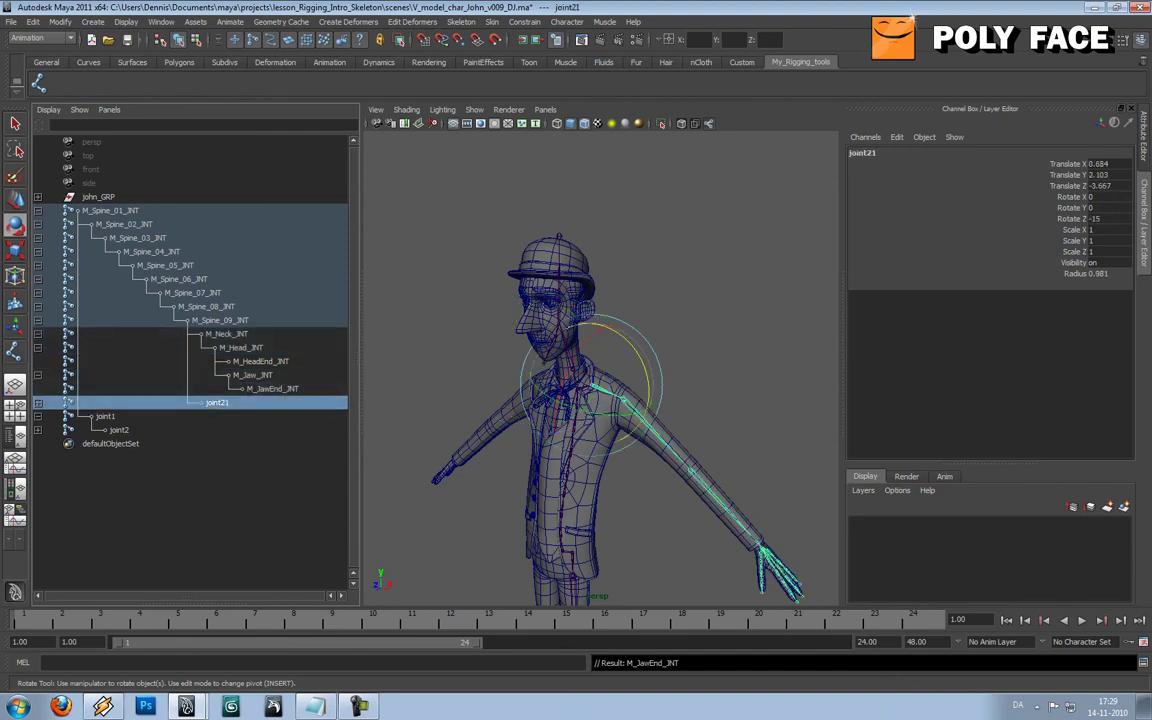
pyautogui.doubleClick(215, 402)
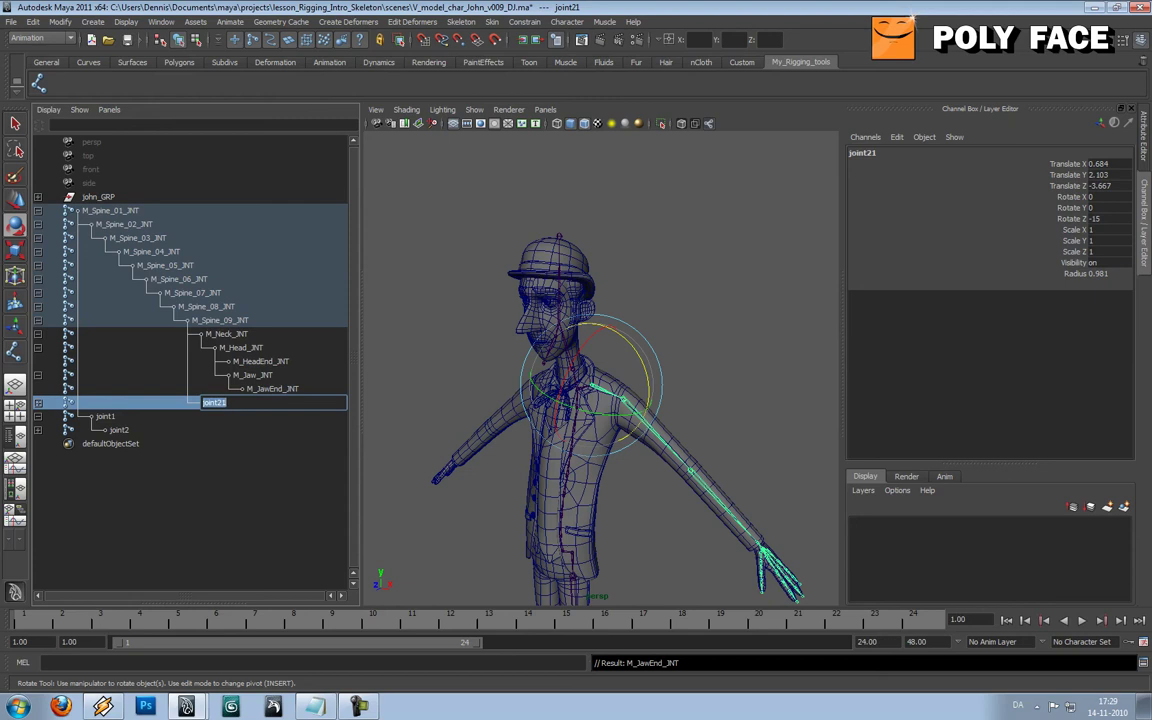
pyautogui.write('L')
pyautogui.write('_Shoulder_')
pyautogui.write('INT')
pyautogui.press('Return')
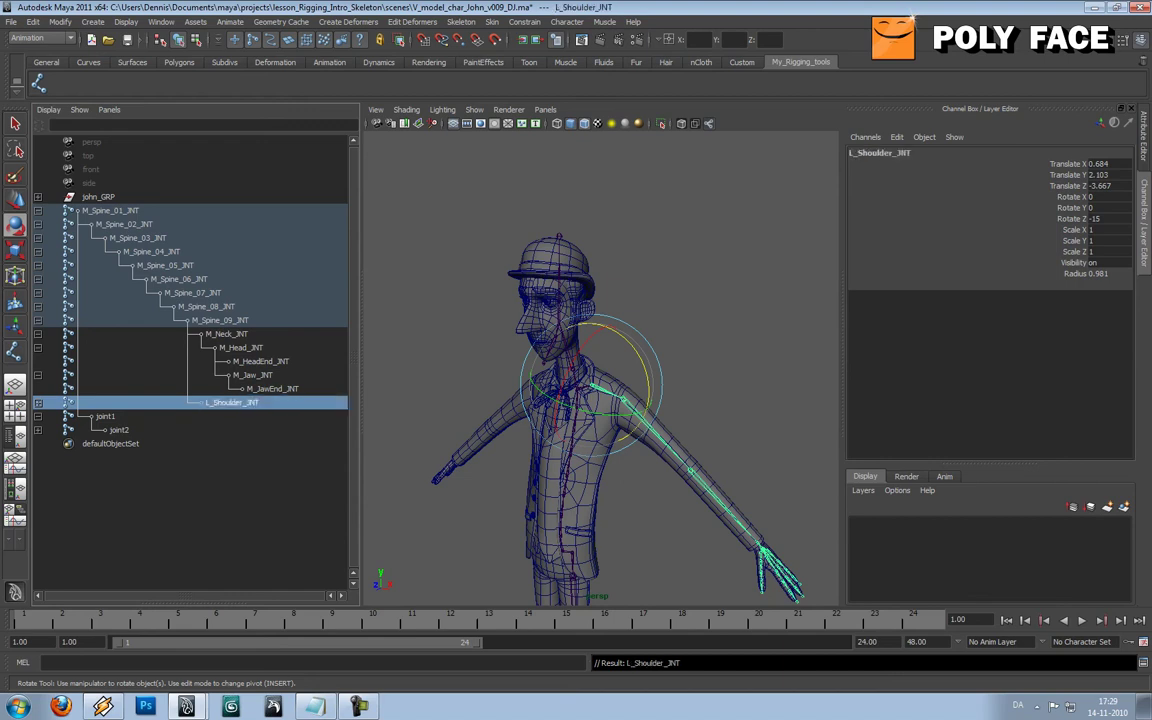
# - Expand L_Shoulder_JNT and rename its child joint at the top of the arm as L_ArmBase_JNT
pyautogui.click(38, 403)
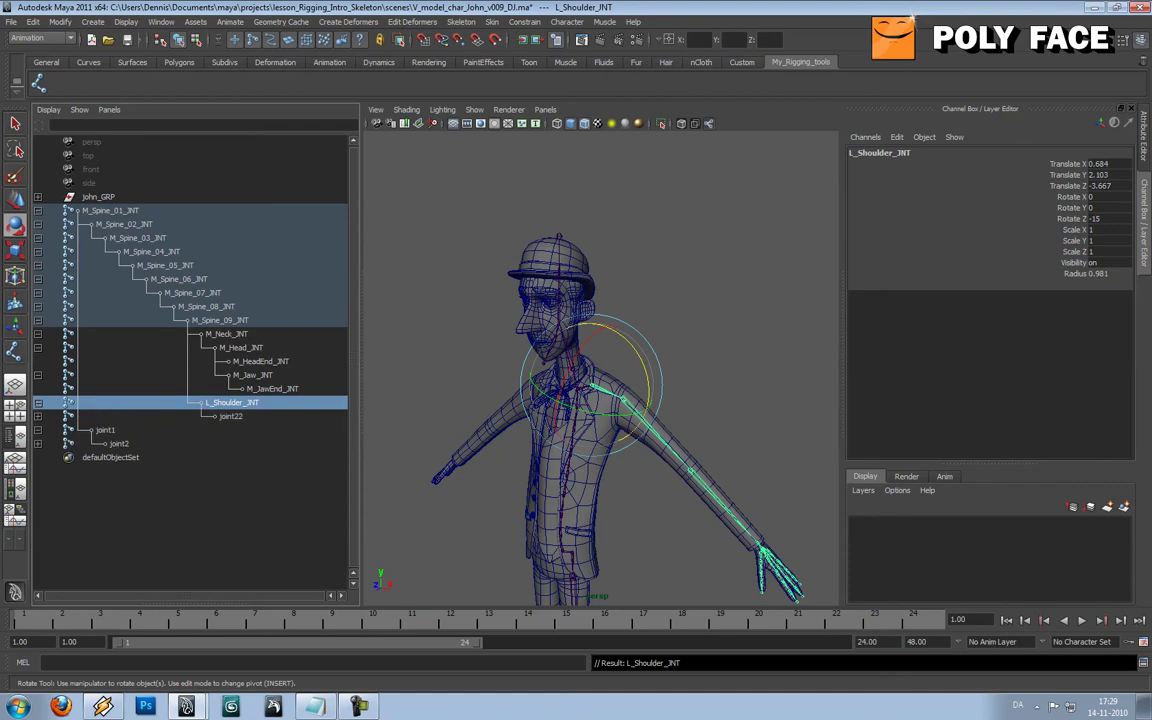
pyautogui.doubleClick(231, 416)
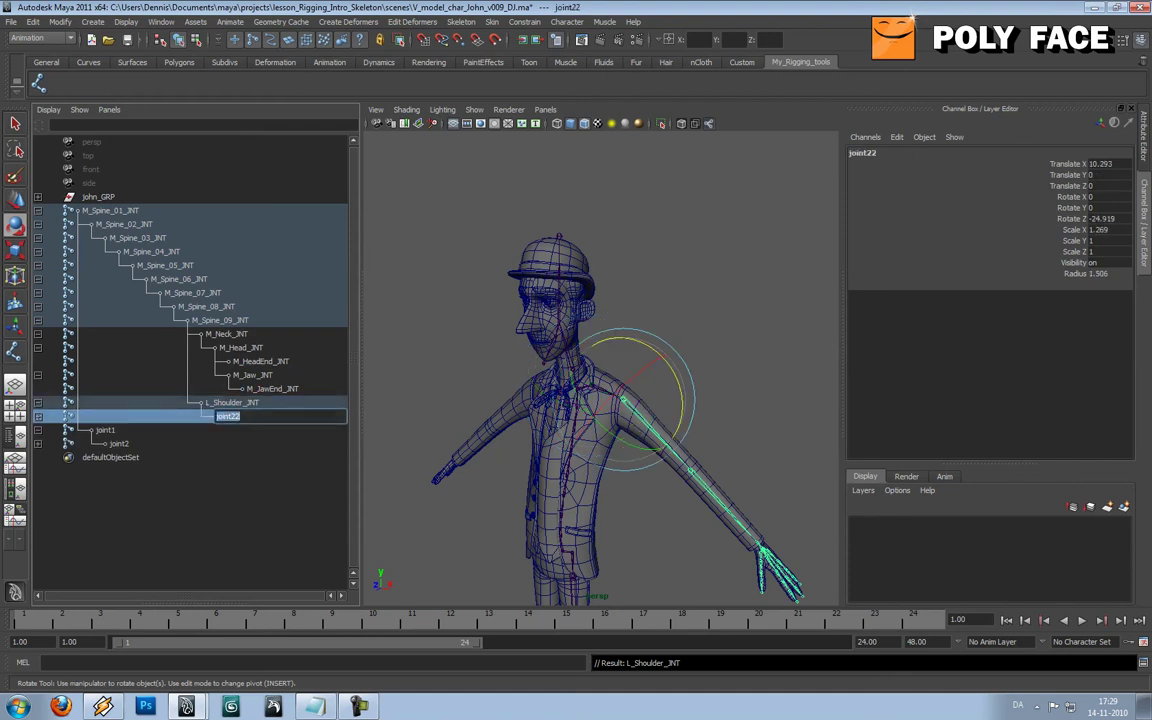
pyautogui.write('L_ArmBase_JNT')
pyautogui.press('Return')
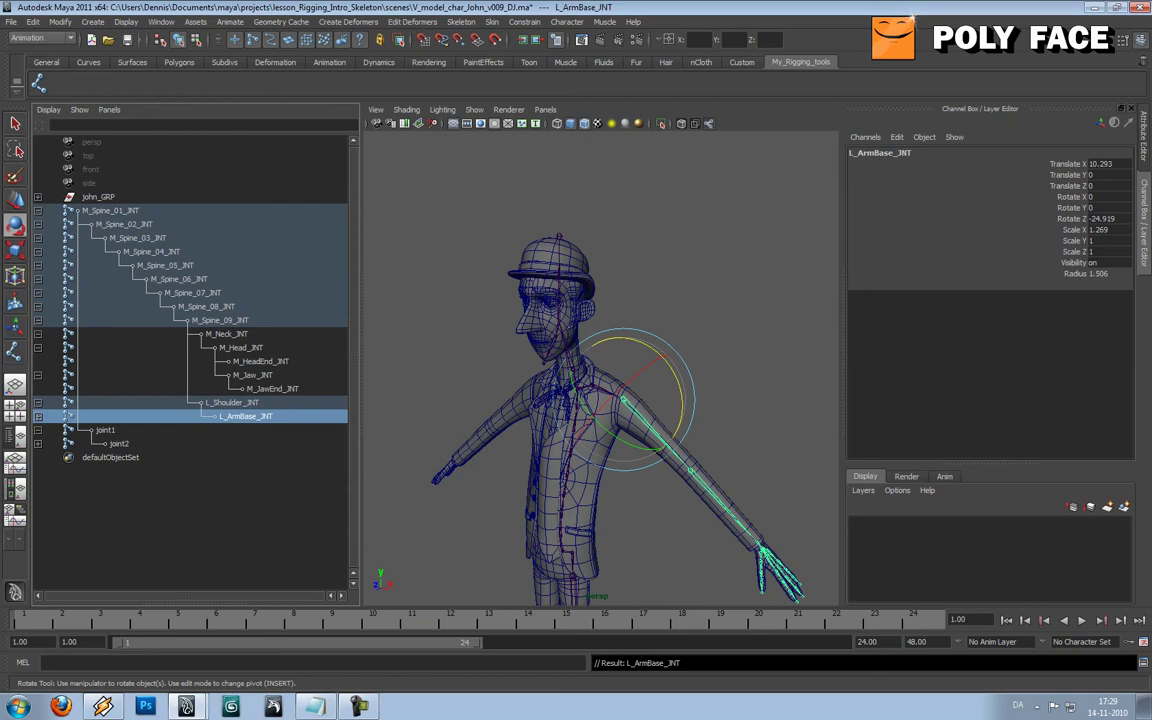
# - Expand L_ArmBase_JNT and rename its child joint at the elbow as L_ArmMD_JNT
pyautogui.click(38, 416)
pyautogui.doubleClick(244, 430)
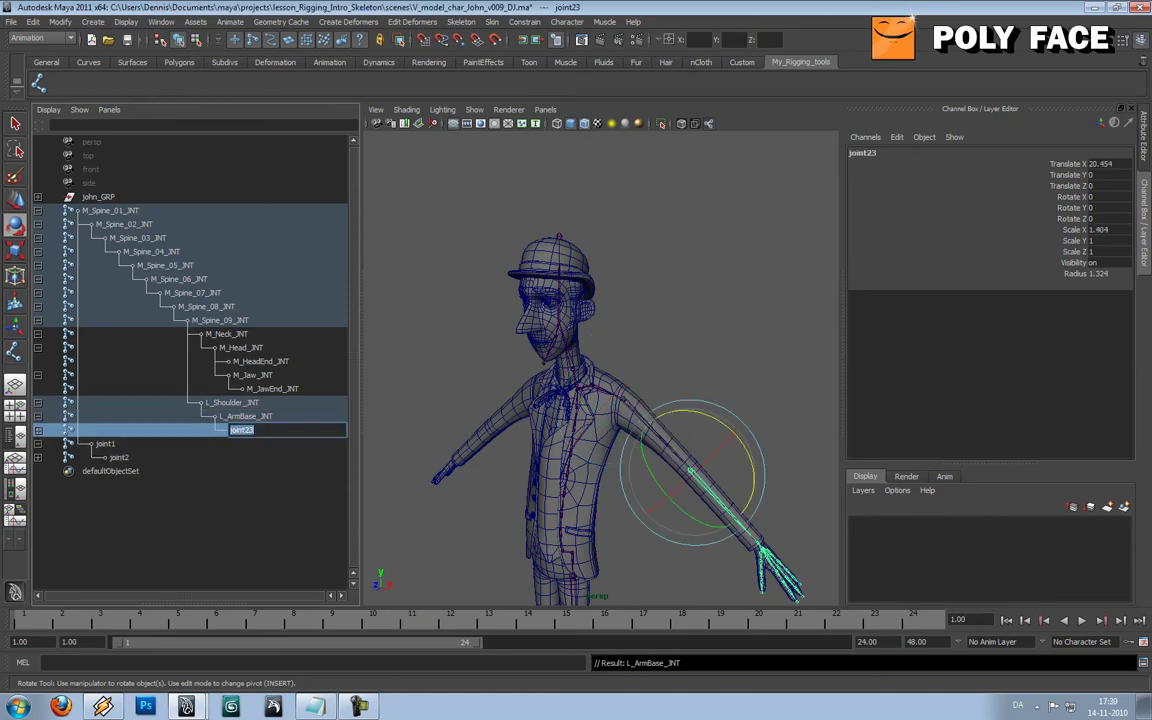
pyautogui.write('L_ArmMD_JNT')
pyautogui.press('Return')
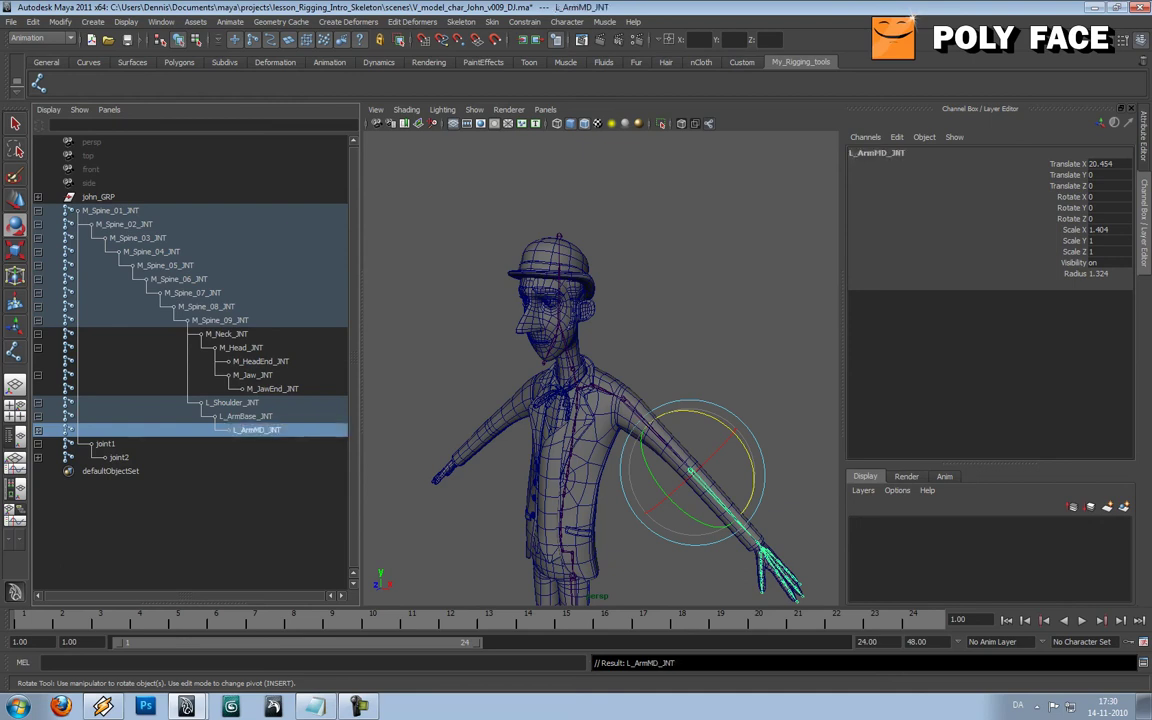
# - Expand L_ArmMD_JNT and rename its child joint at the wrist as L_ArmEnd_JNT
pyautogui.click(38, 430)
pyautogui.doubleClick(256, 443)
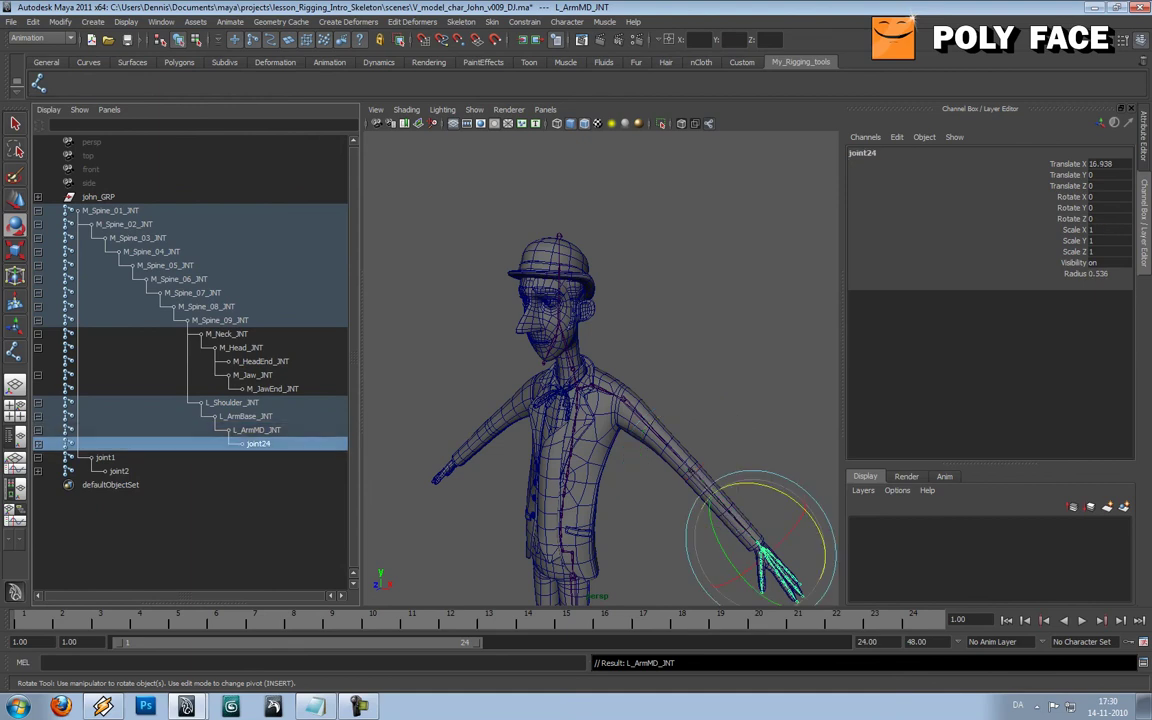
pyautogui.write('L_Ar')
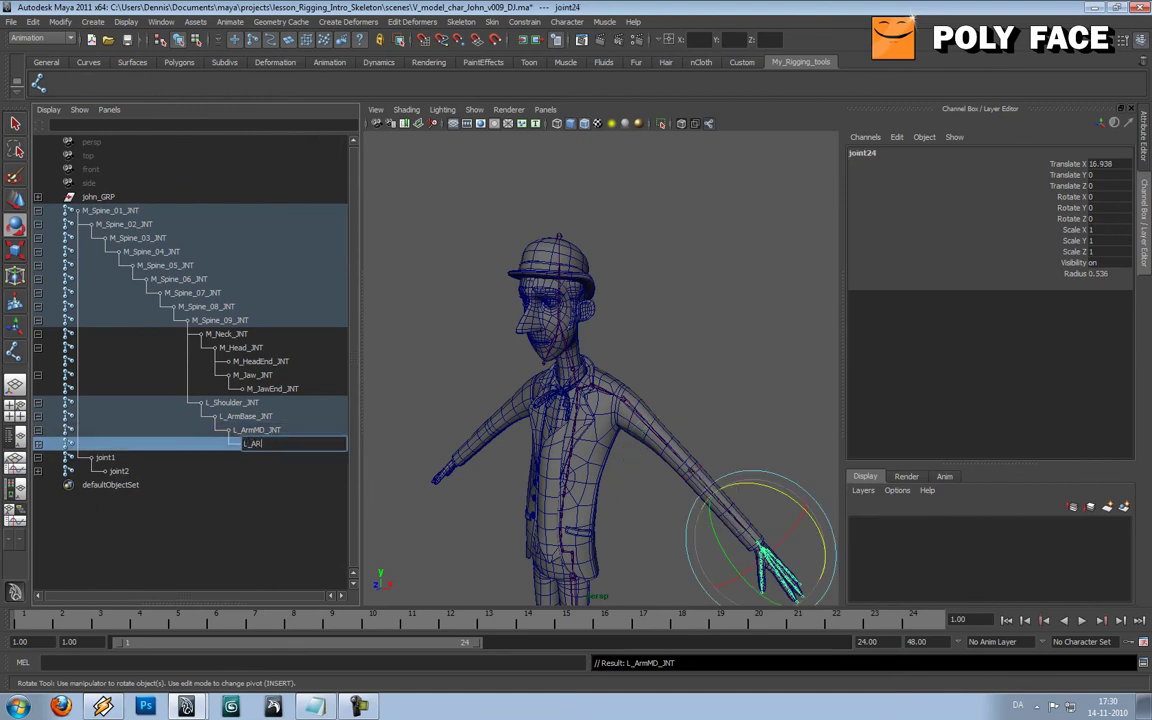
pyautogui.write('m_')
pyautogui.write('End_JNT')
pyautogui.press('Return')
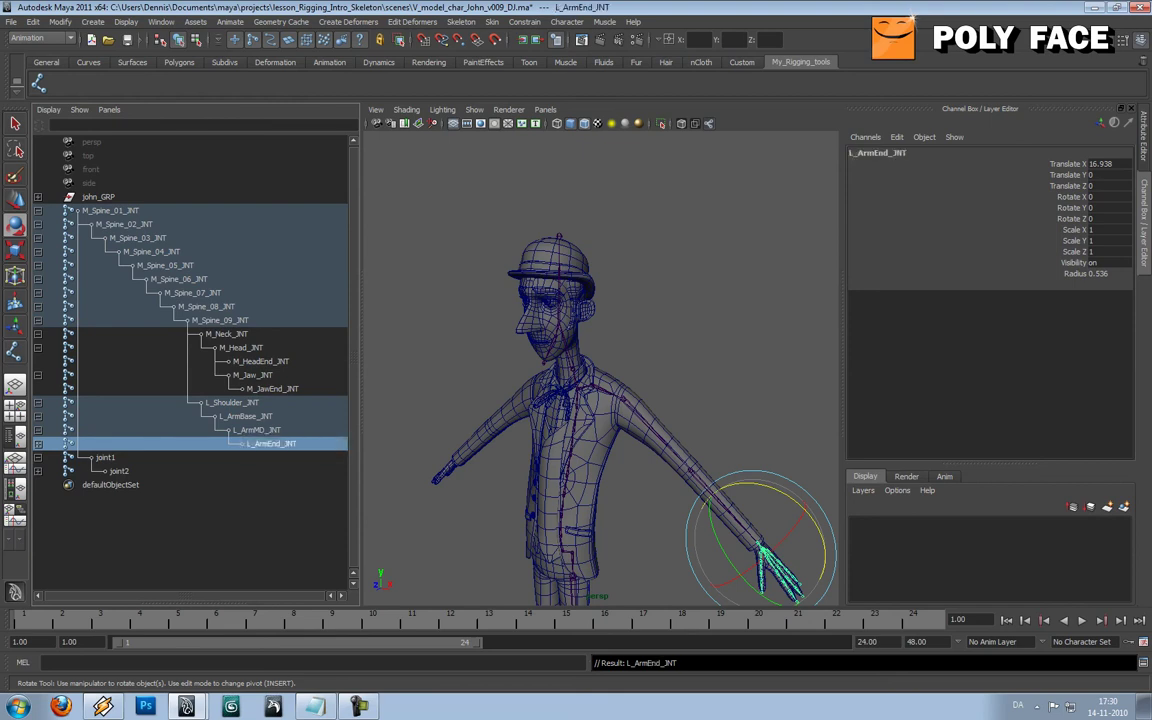
# - Expand L_ArmEnd_JNT and rename its child joint at the base of the hand as L_Hand_JNT
pyautogui.click(38, 443)
pyautogui.doubleClick(270, 457)
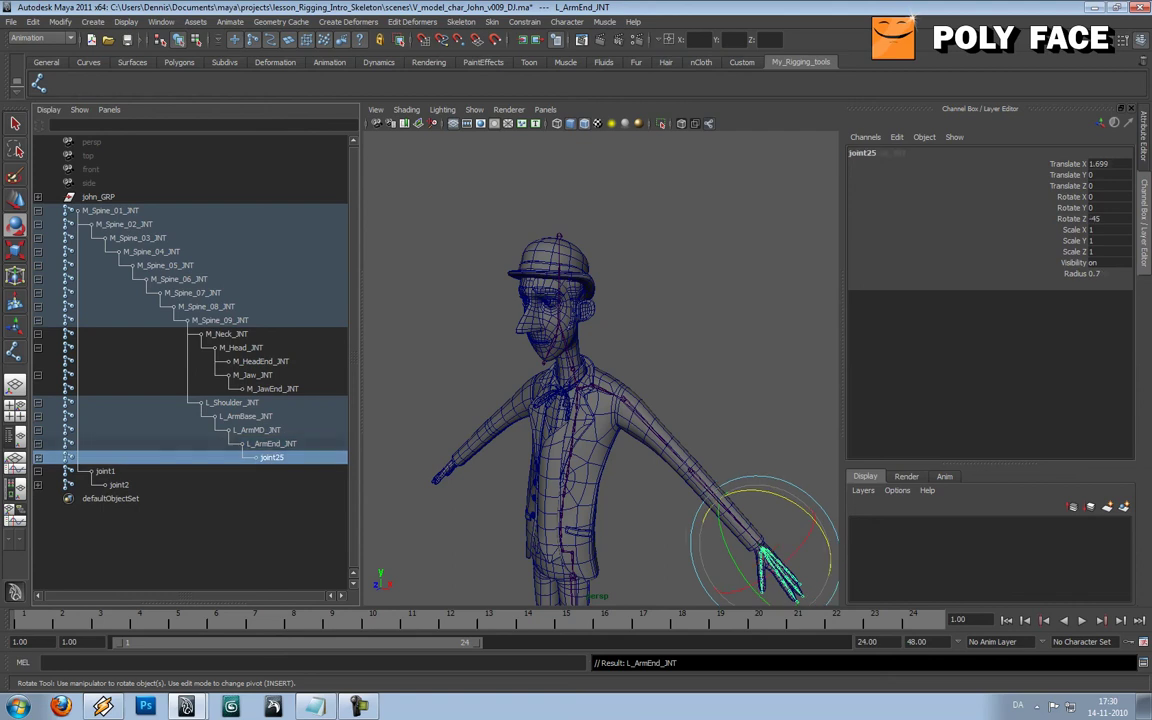
pyautogui.click(284, 457)
pyautogui.doubleClick(266, 457)
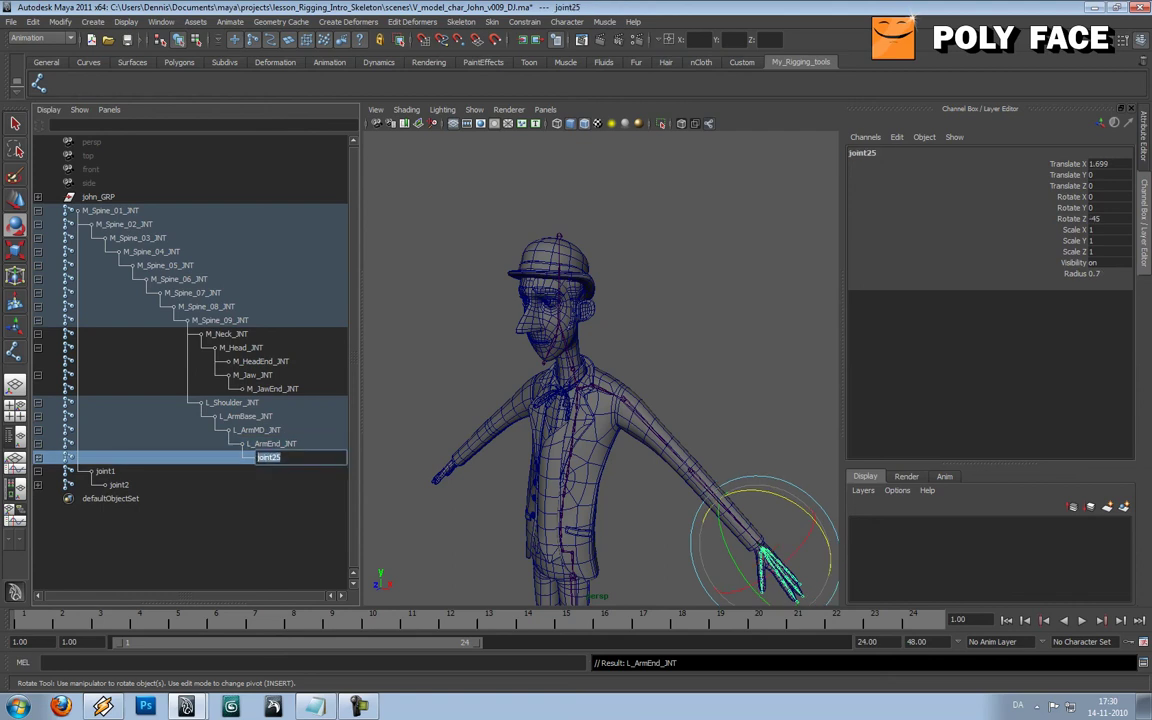
pyautogui.write('L_Hand_JNT')
pyautogui.press('Return')
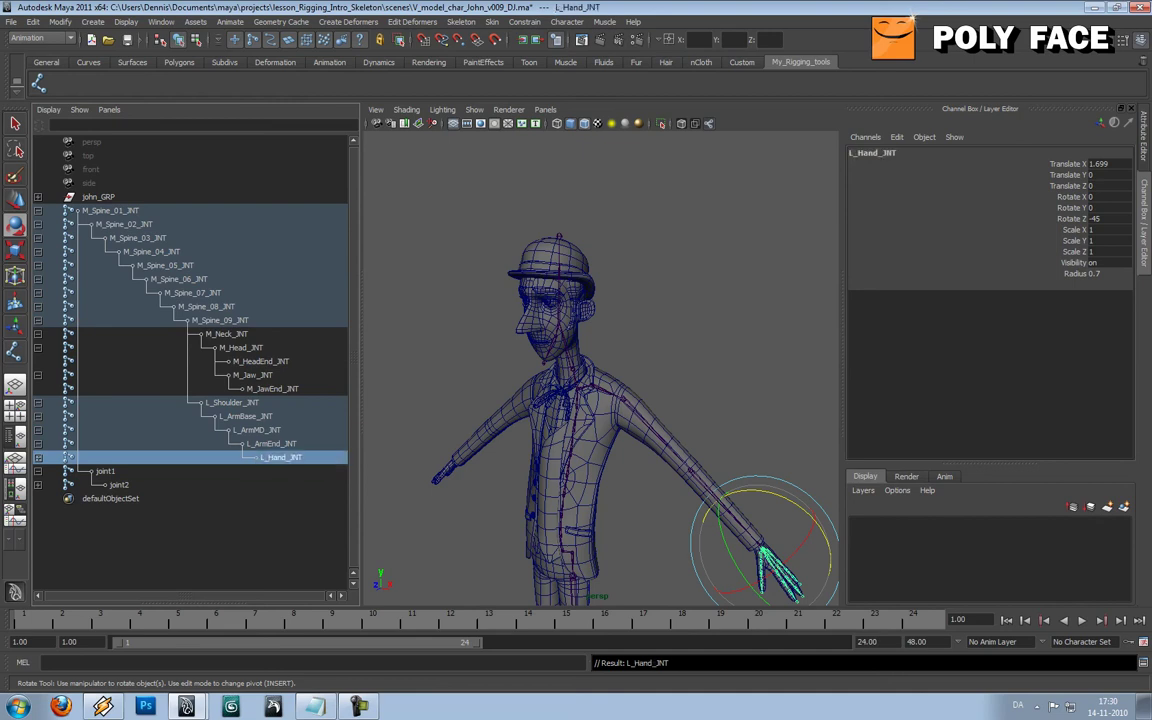
# - Frame the left hand in the perspective view and examine its finger joint chains up close
pyautogui.press('f')
pyautogui.keyDown('alt'); pyautogui.moveTo(640, 330); pyautogui.dragTo(560, 400); pyautogui.keyUp('alt')
pyautogui.keyDown('alt'); pyautogui.moveTo(560, 380); pyautogui.dragTo(650, 385, button='right'); pyautogui.keyUp('alt')
pyautogui.keyDown('alt'); pyautogui.moveTo(620, 370); pyautogui.dragTo(616, 364); pyautogui.keyUp('alt')
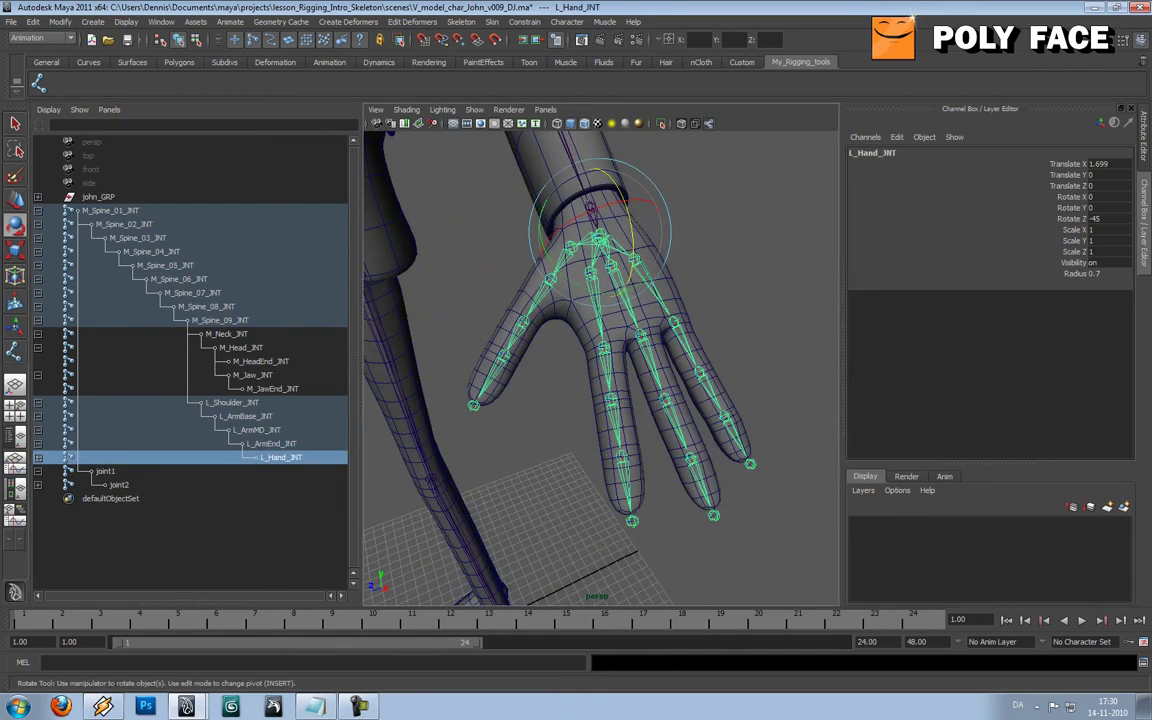